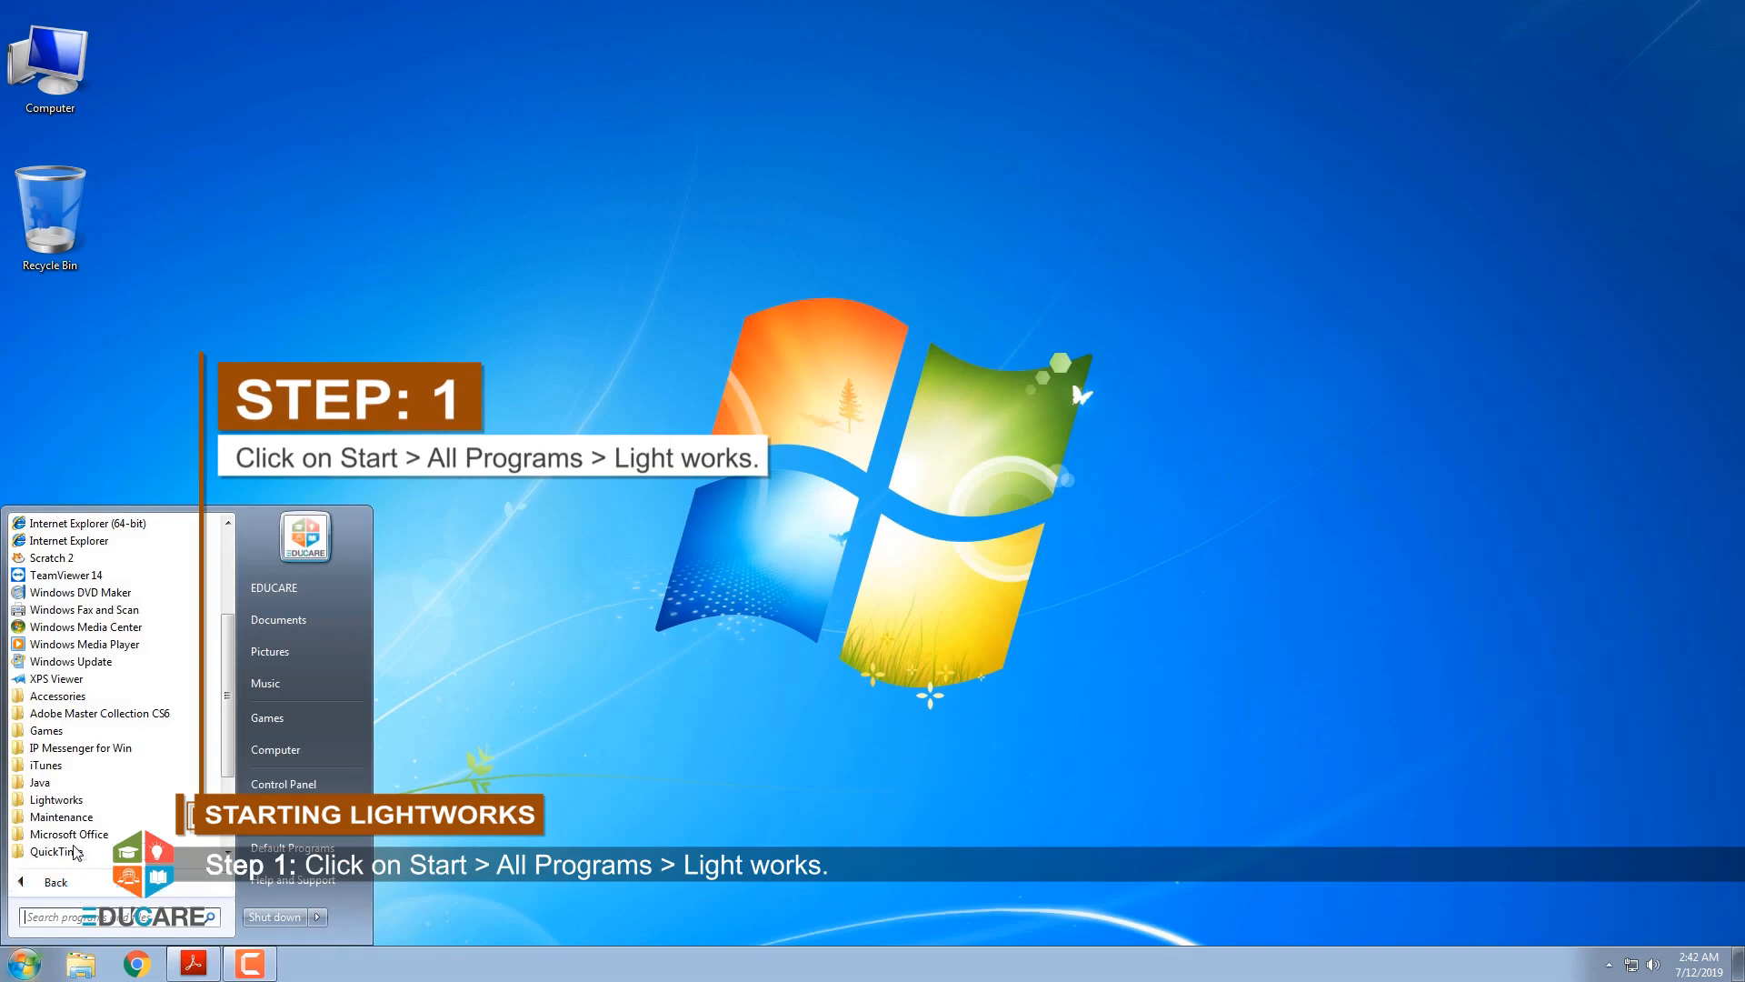
# Launch Lightworks x64 (14.5.0.0) from the installed programs and dismiss the welcome hint
pyautogui.click(73, 801)
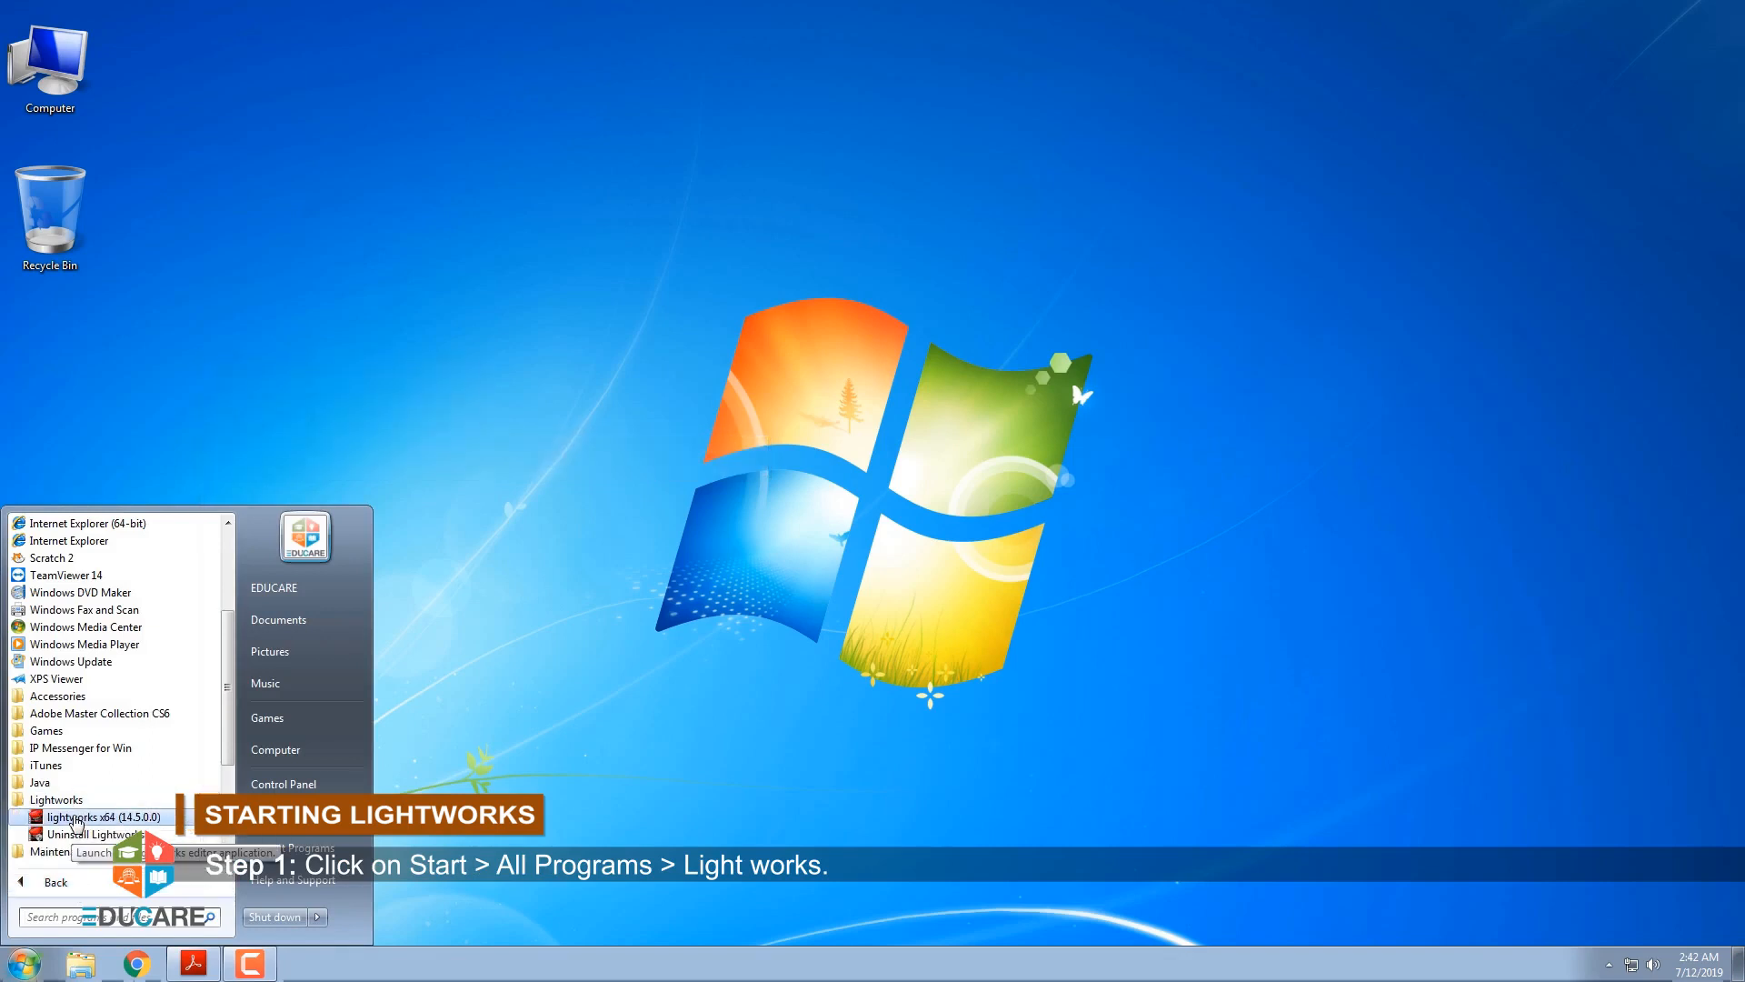
pyautogui.click(78, 817)
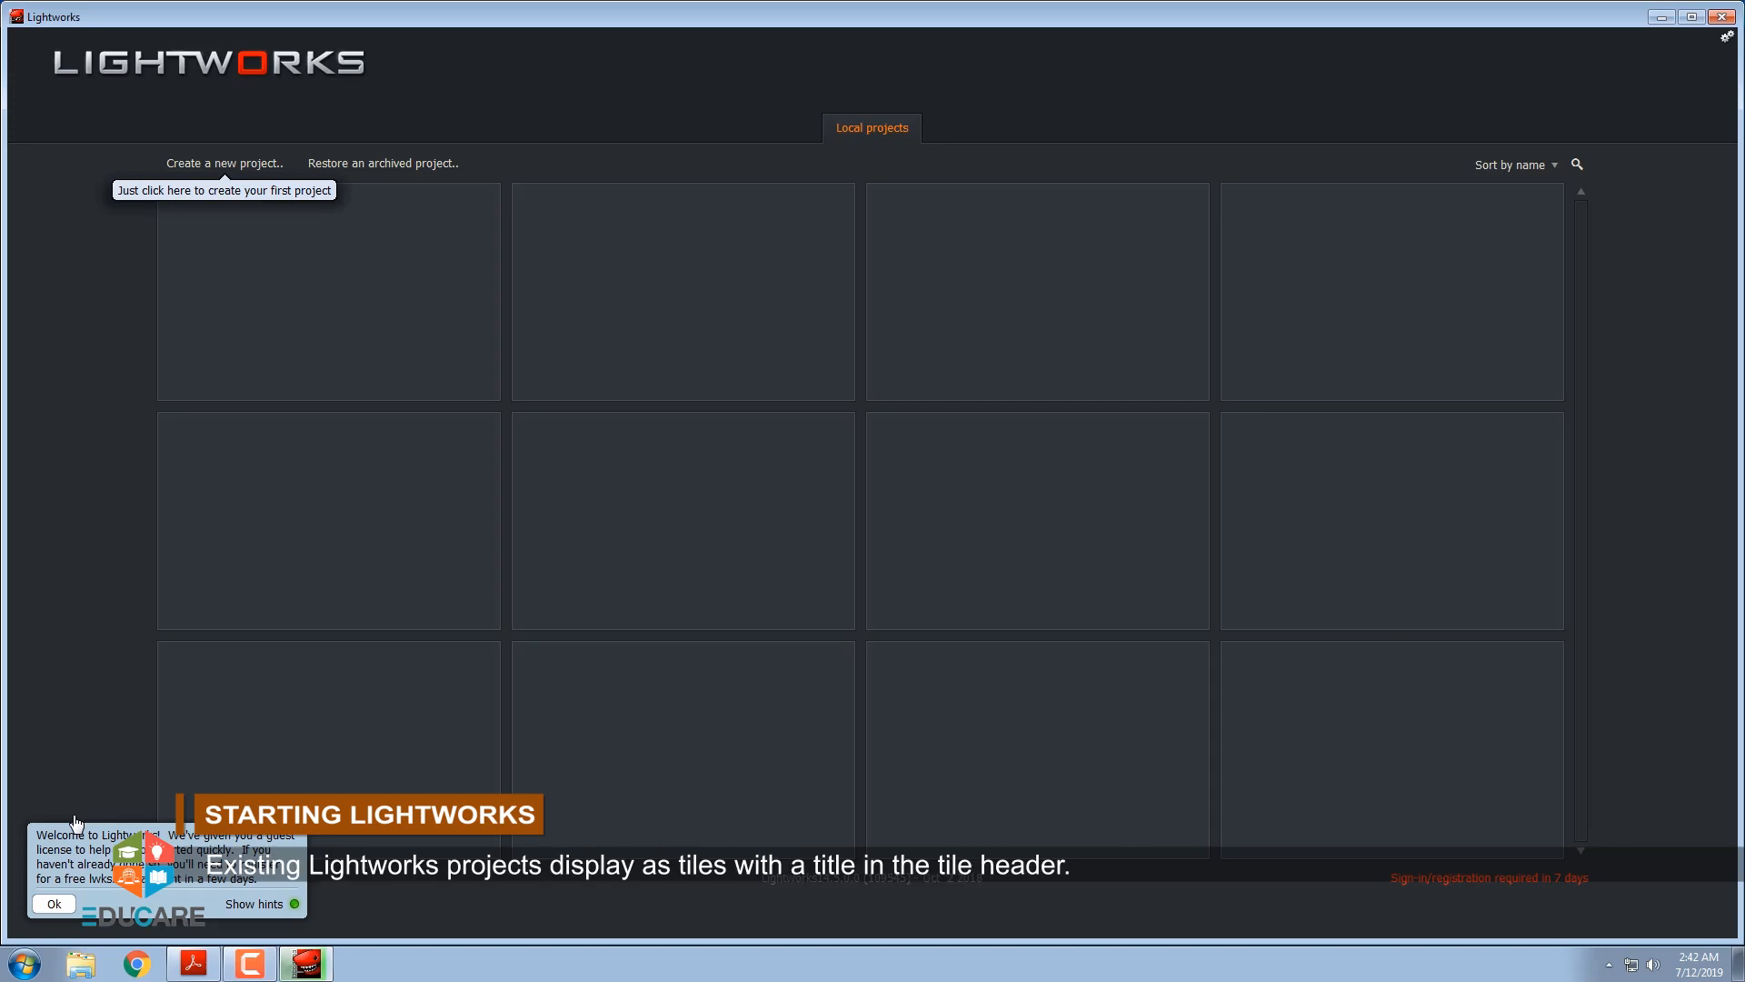
pyautogui.click(57, 905)
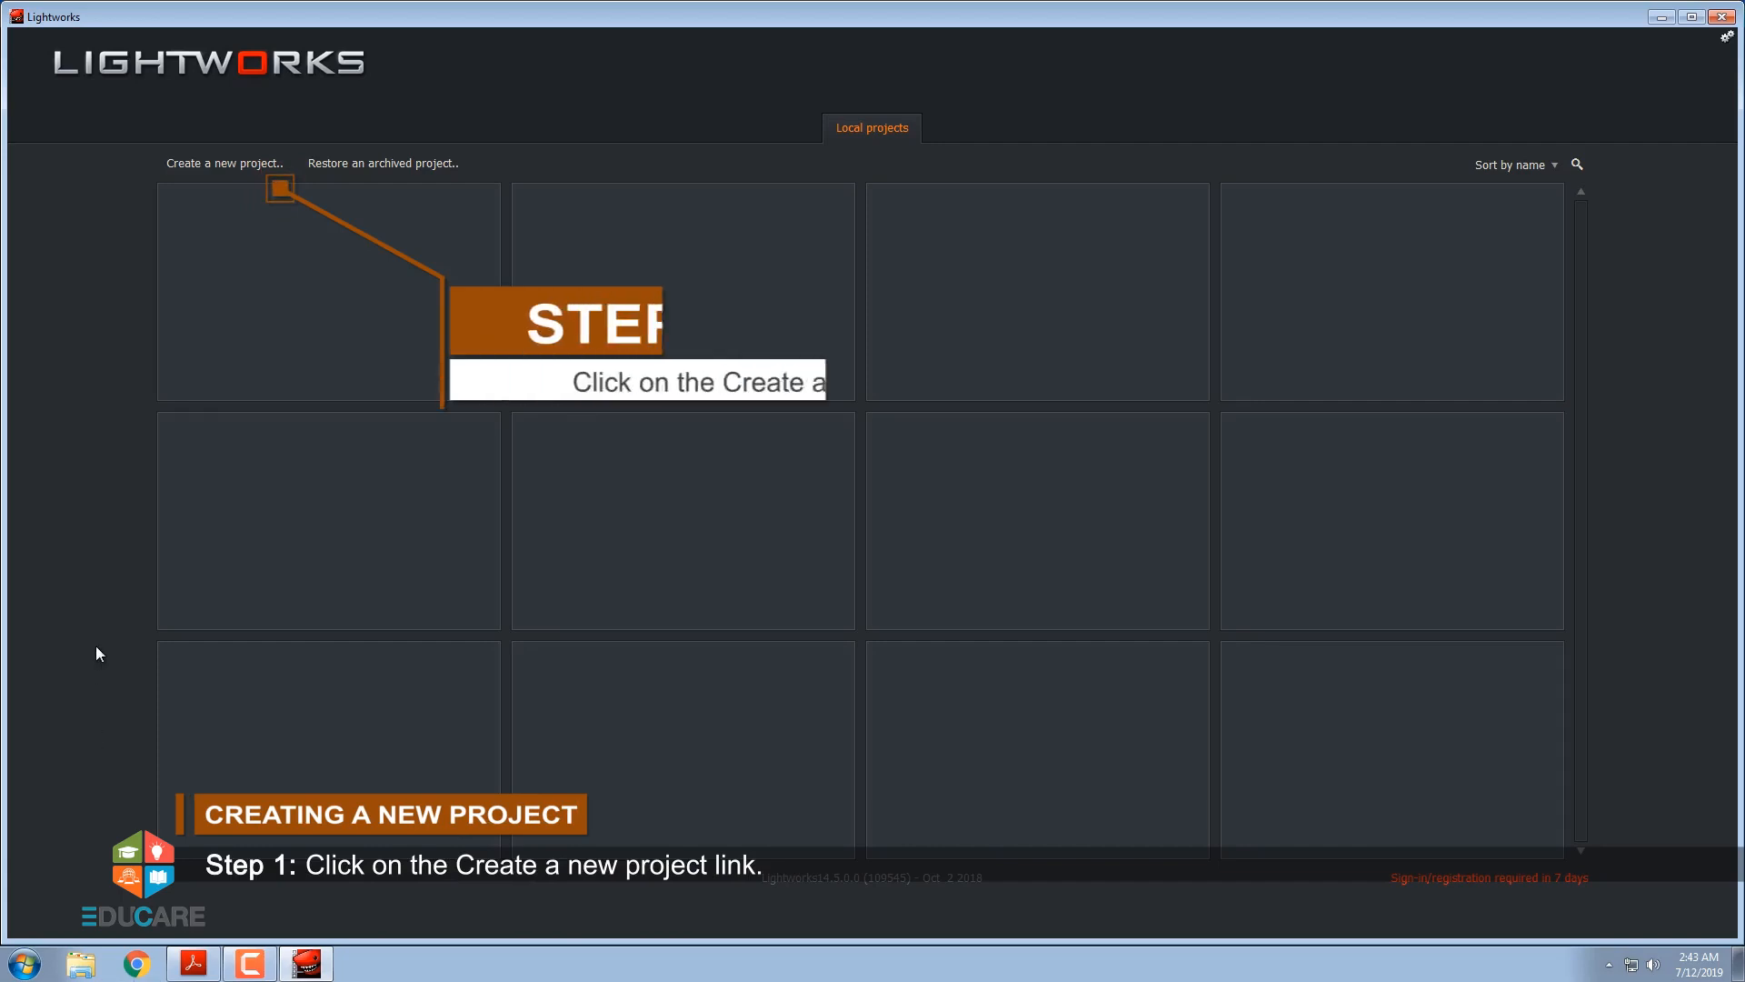
# Create a new project named Incredible India with a frame rate of 24 fps
pyautogui.click(223, 173)
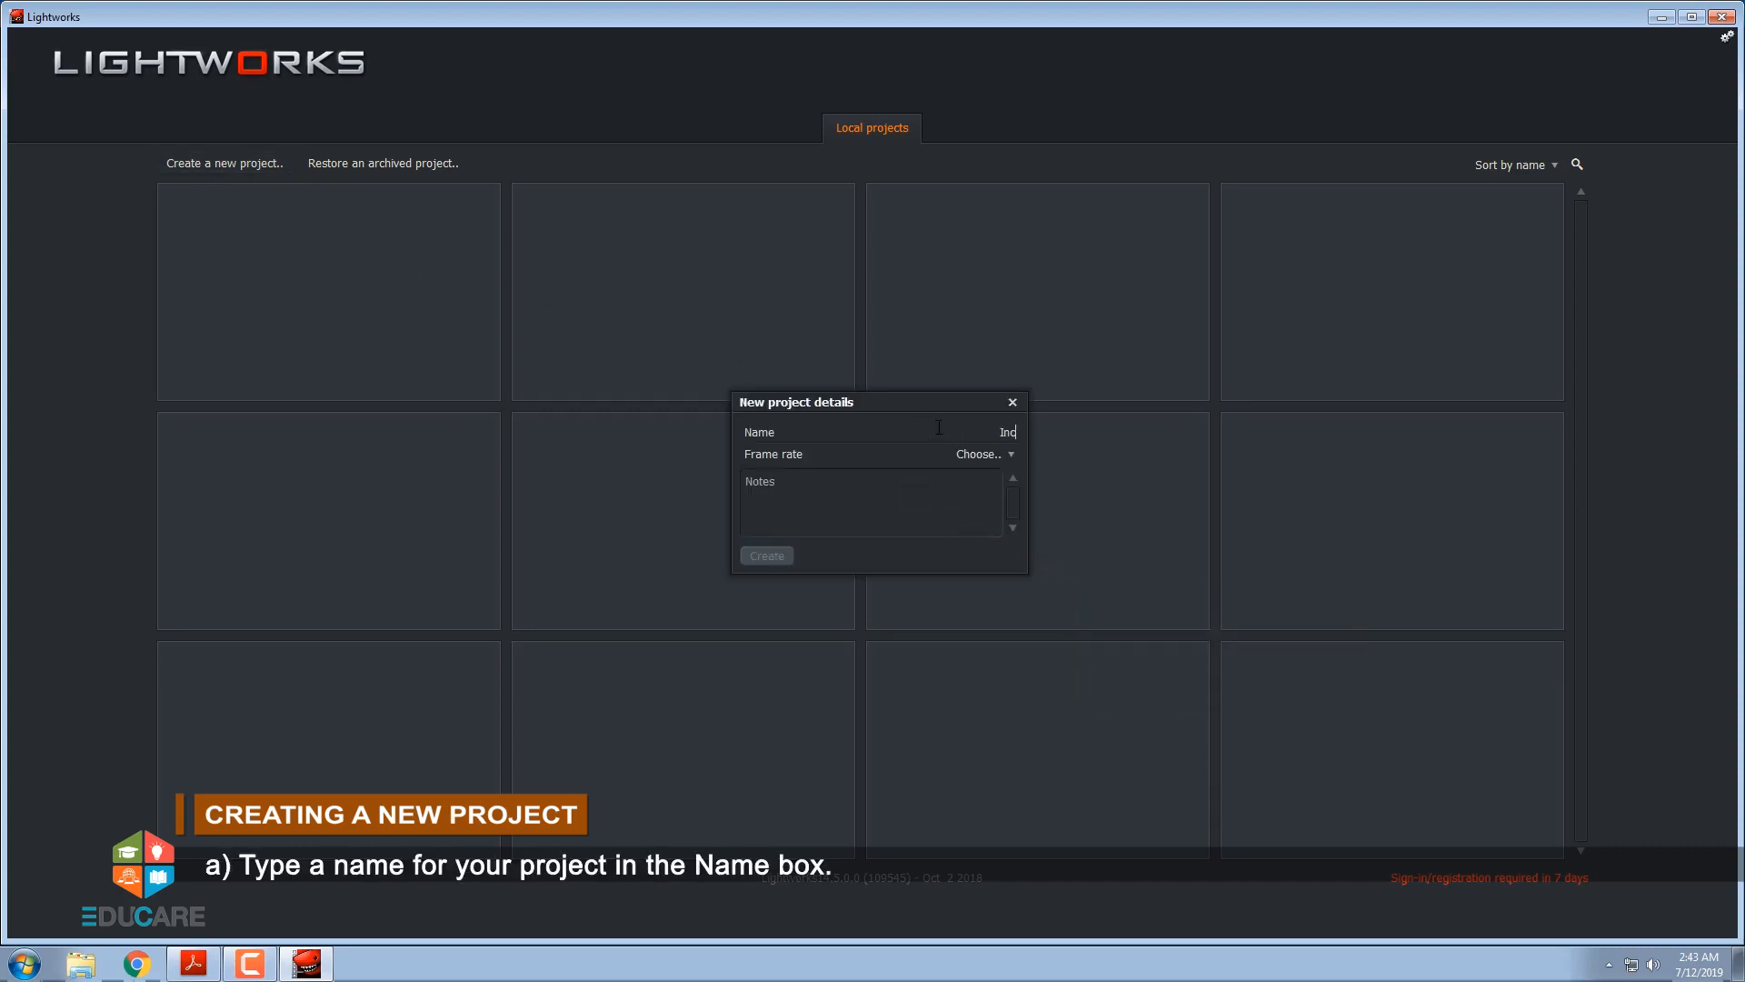
pyautogui.write('Incredible India')
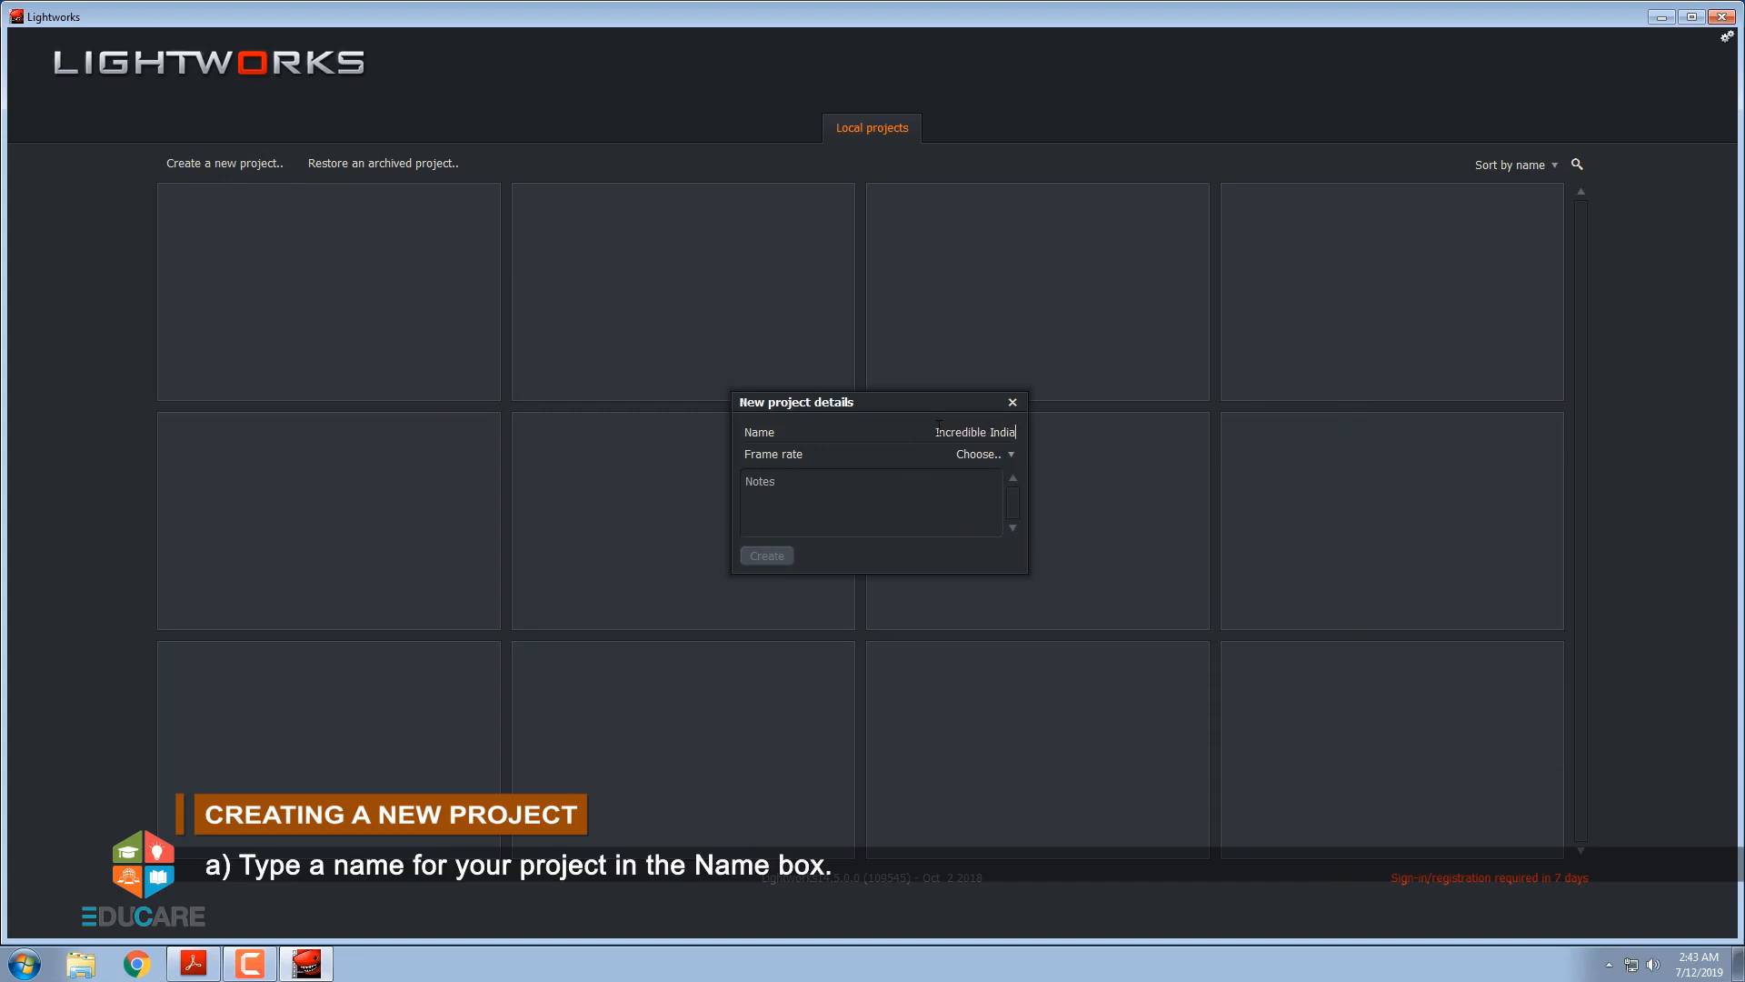
pyautogui.click(1010, 454)
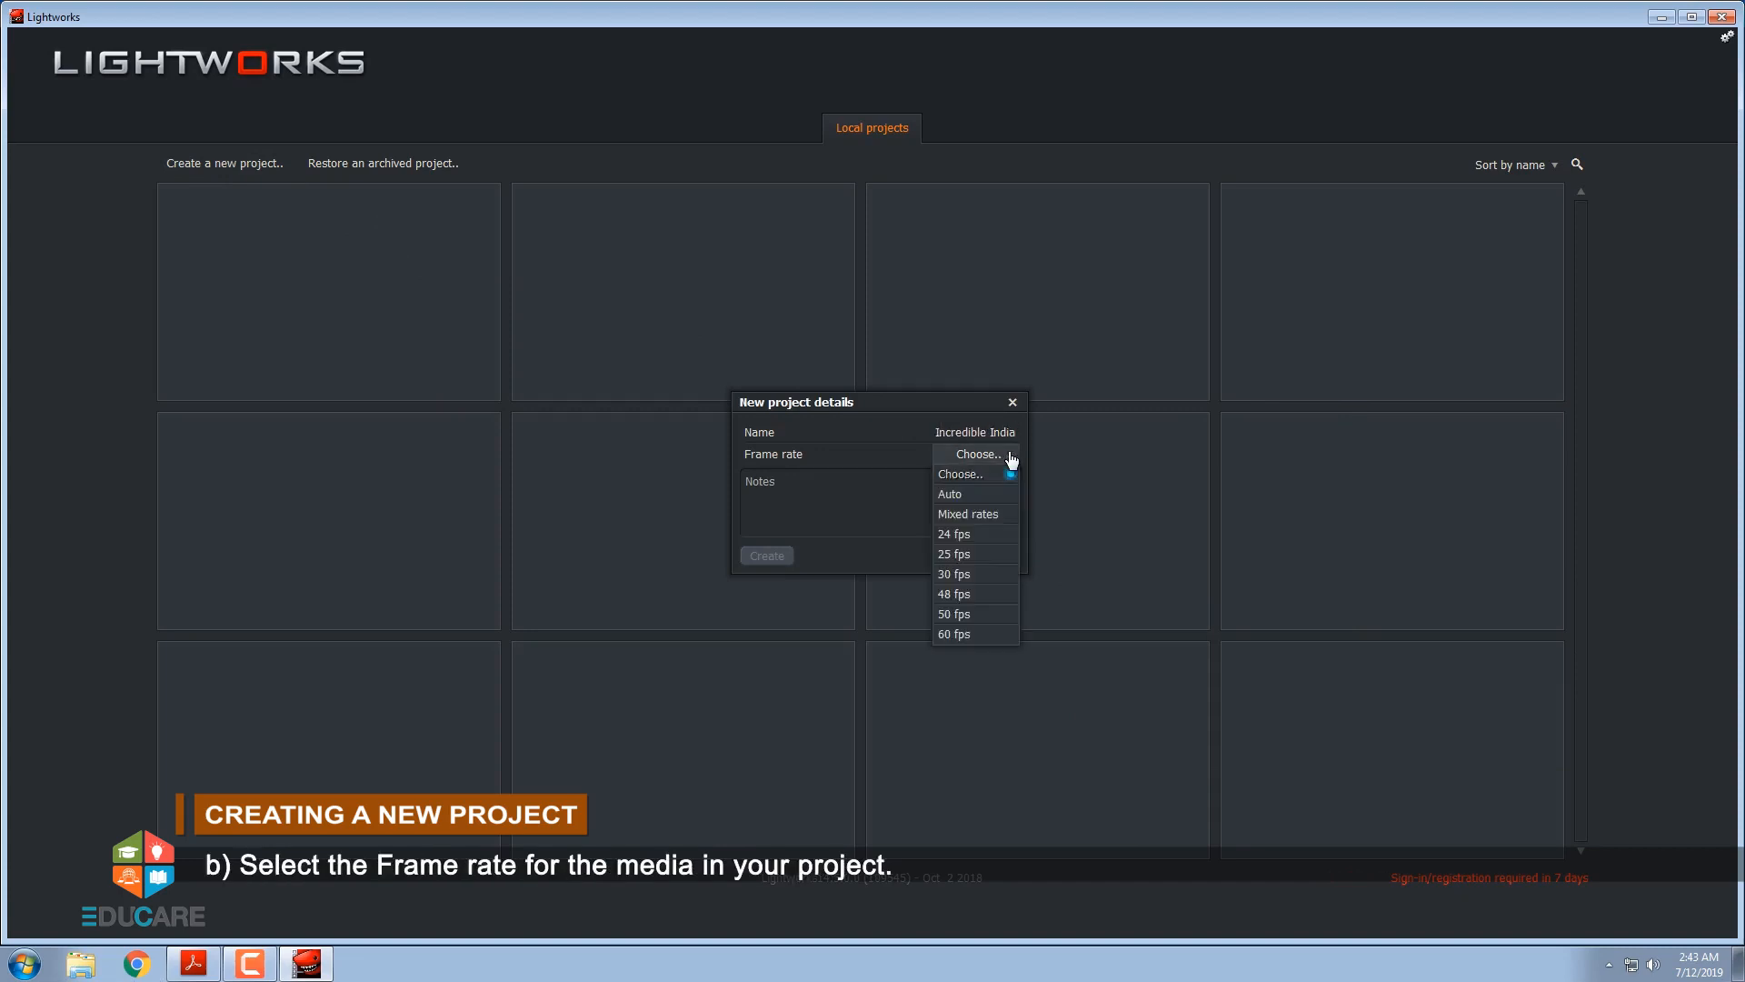
pyautogui.click(997, 535)
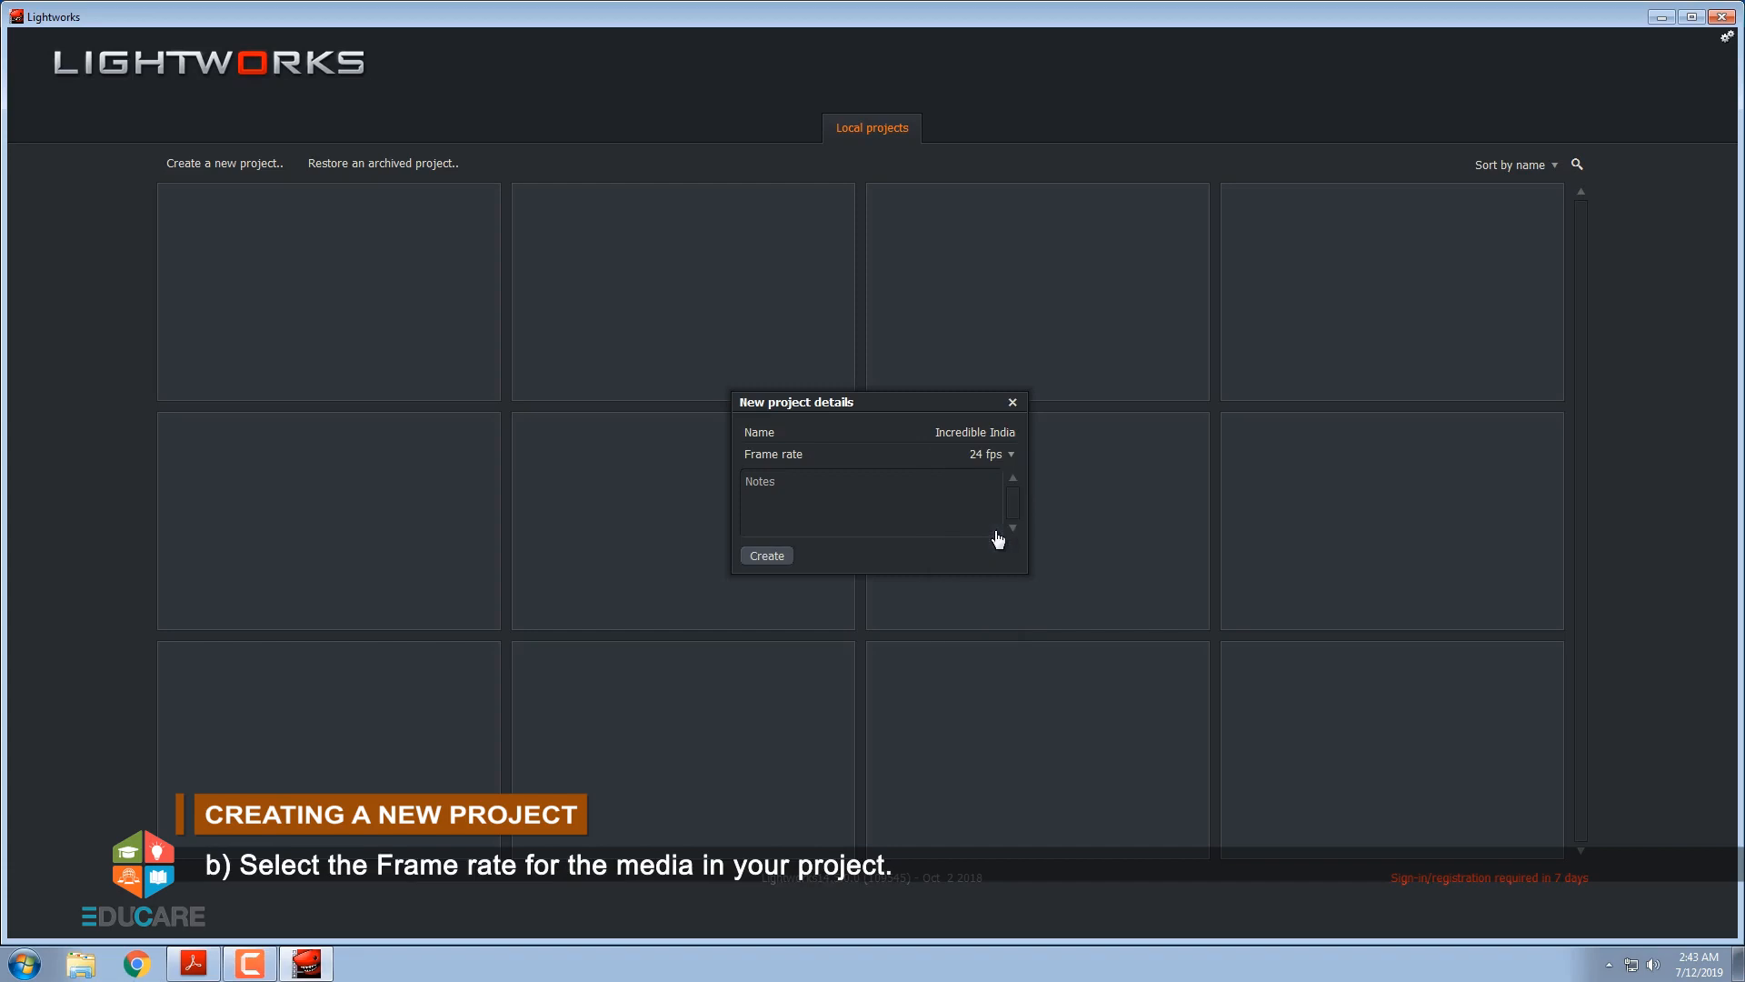
pyautogui.click(778, 558)
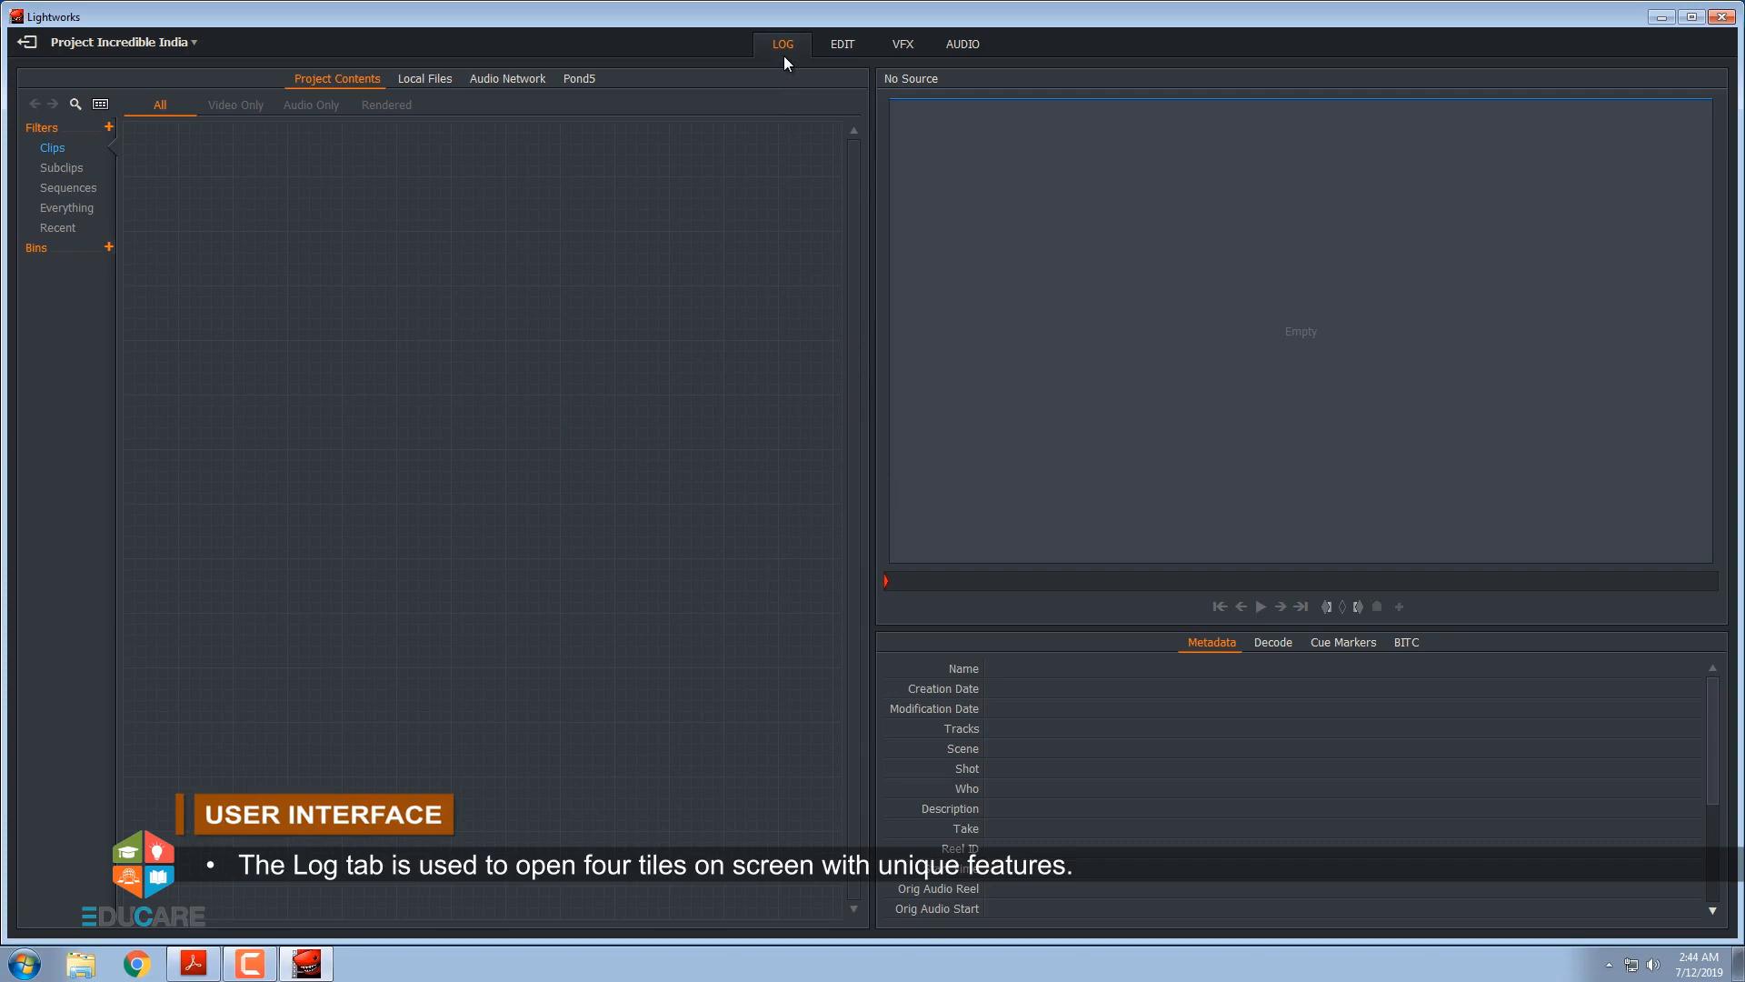
# Look through the Edit, VFX and Audio workspaces, return to the Log workspace and dismiss the hints
pyautogui.click(840, 55)
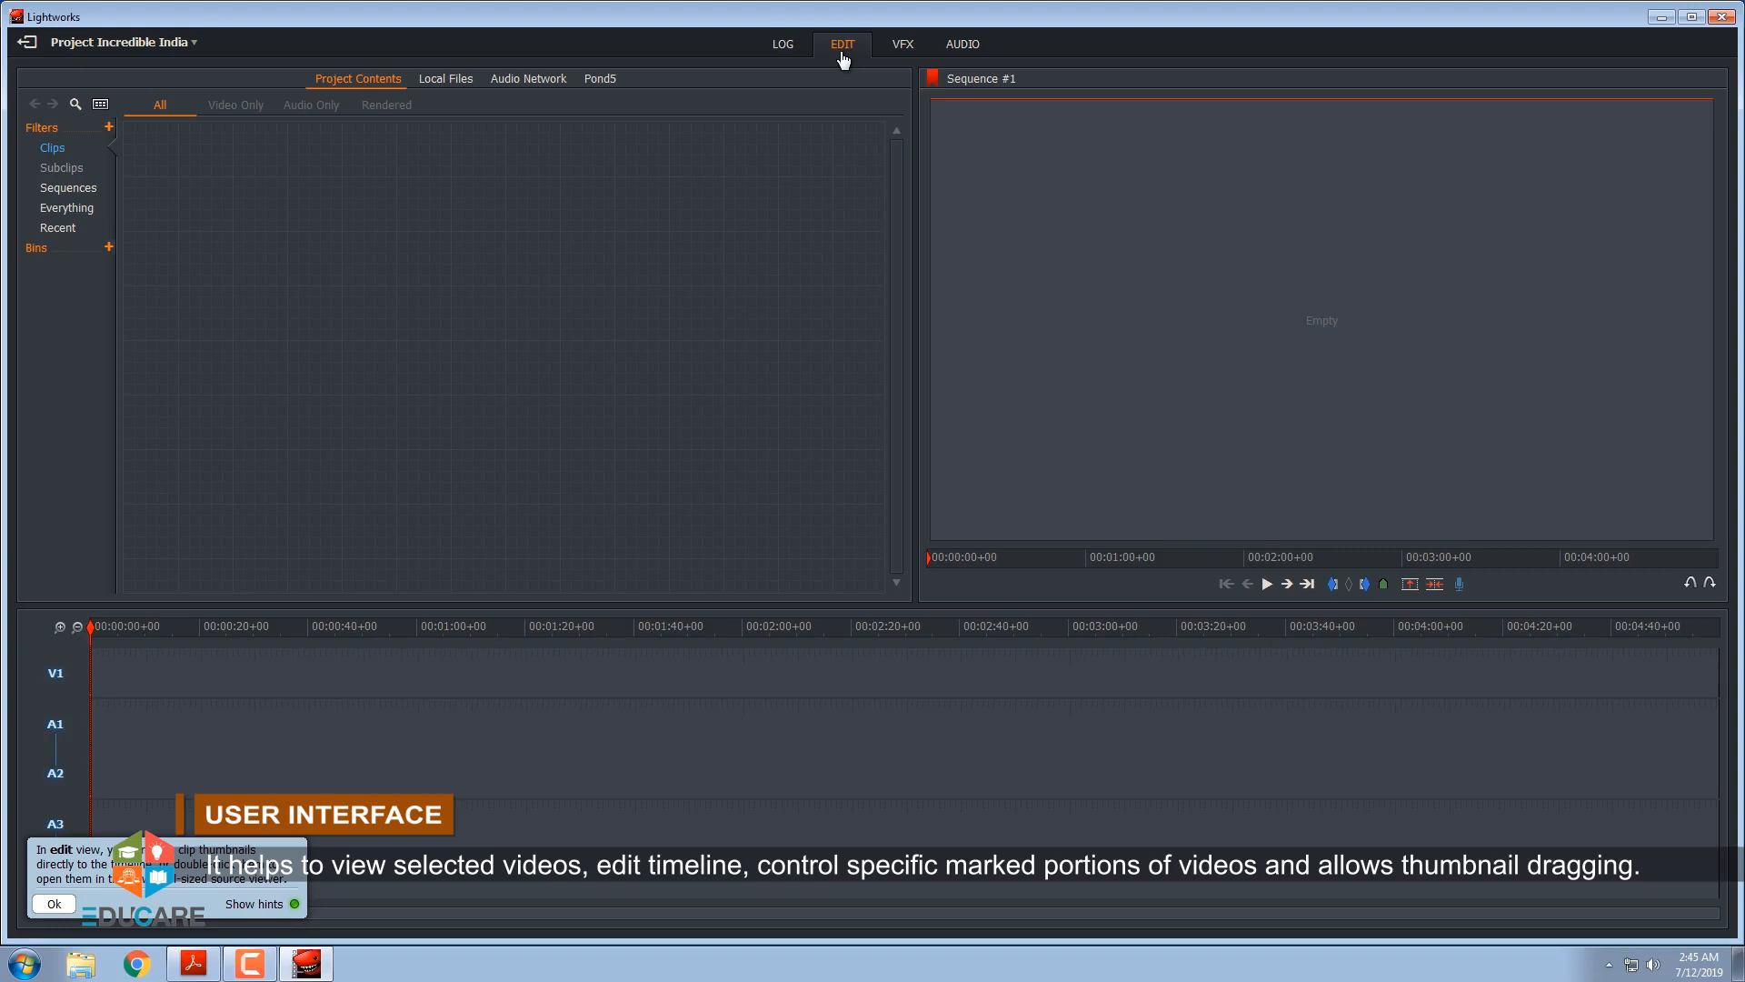
pyautogui.click(903, 50)
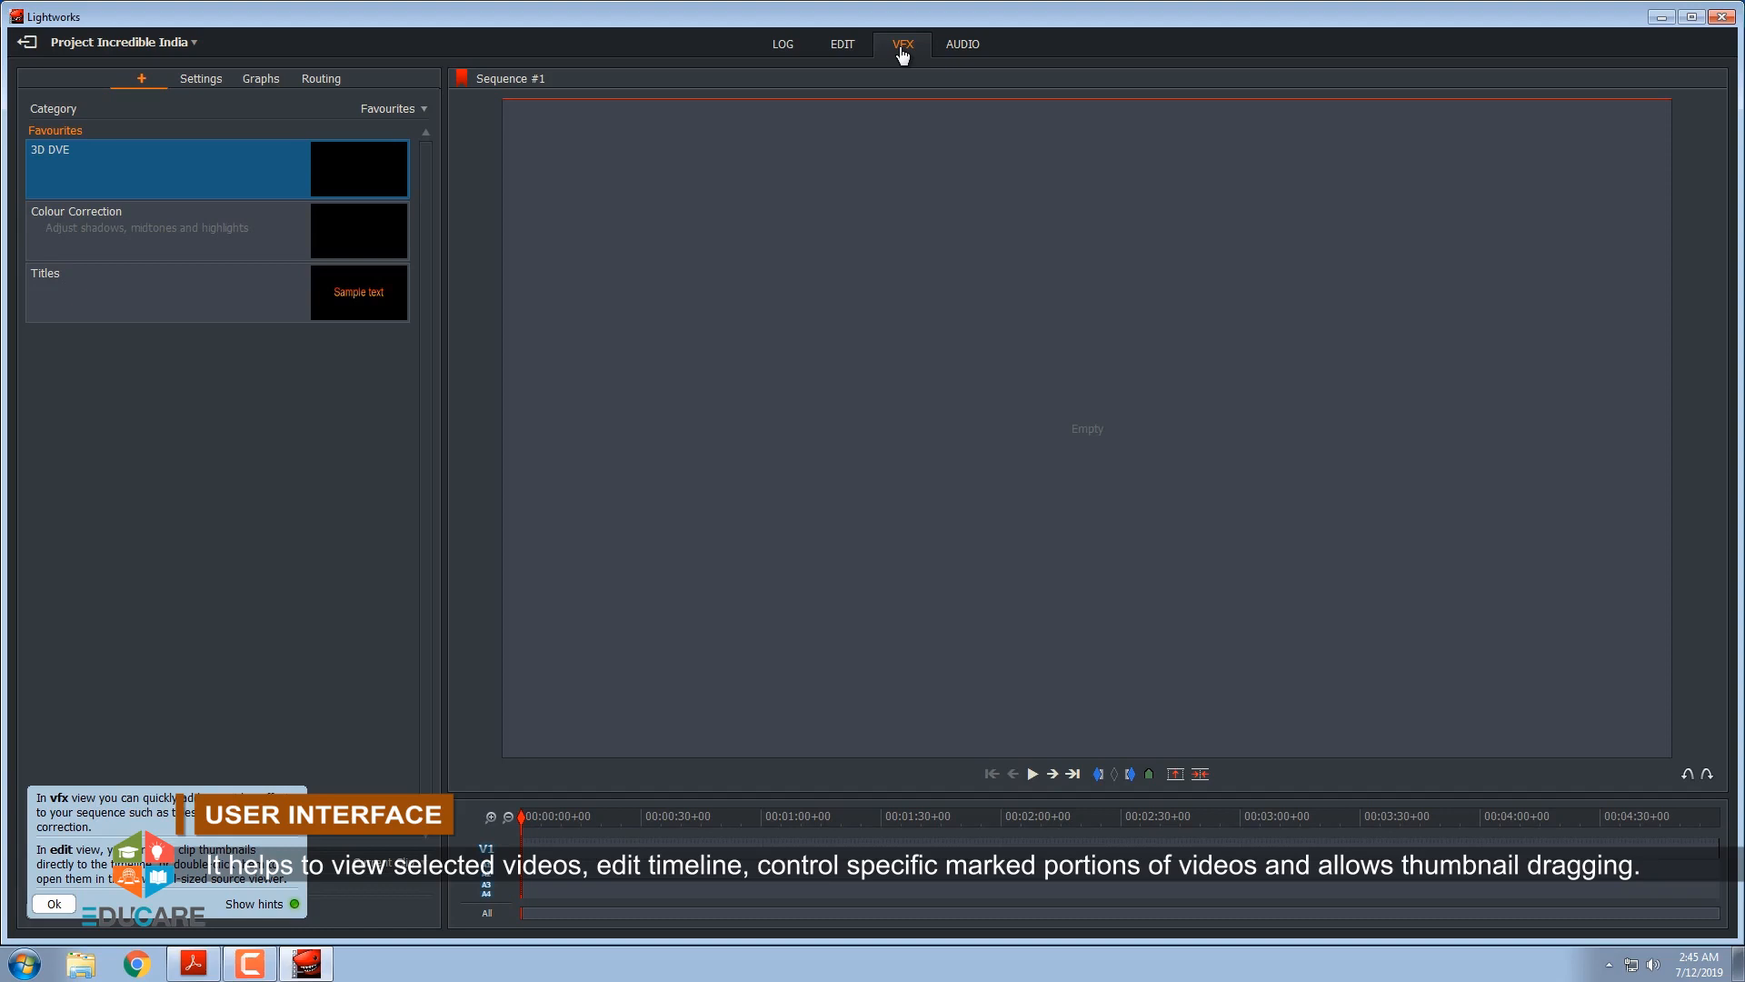
pyautogui.click(969, 50)
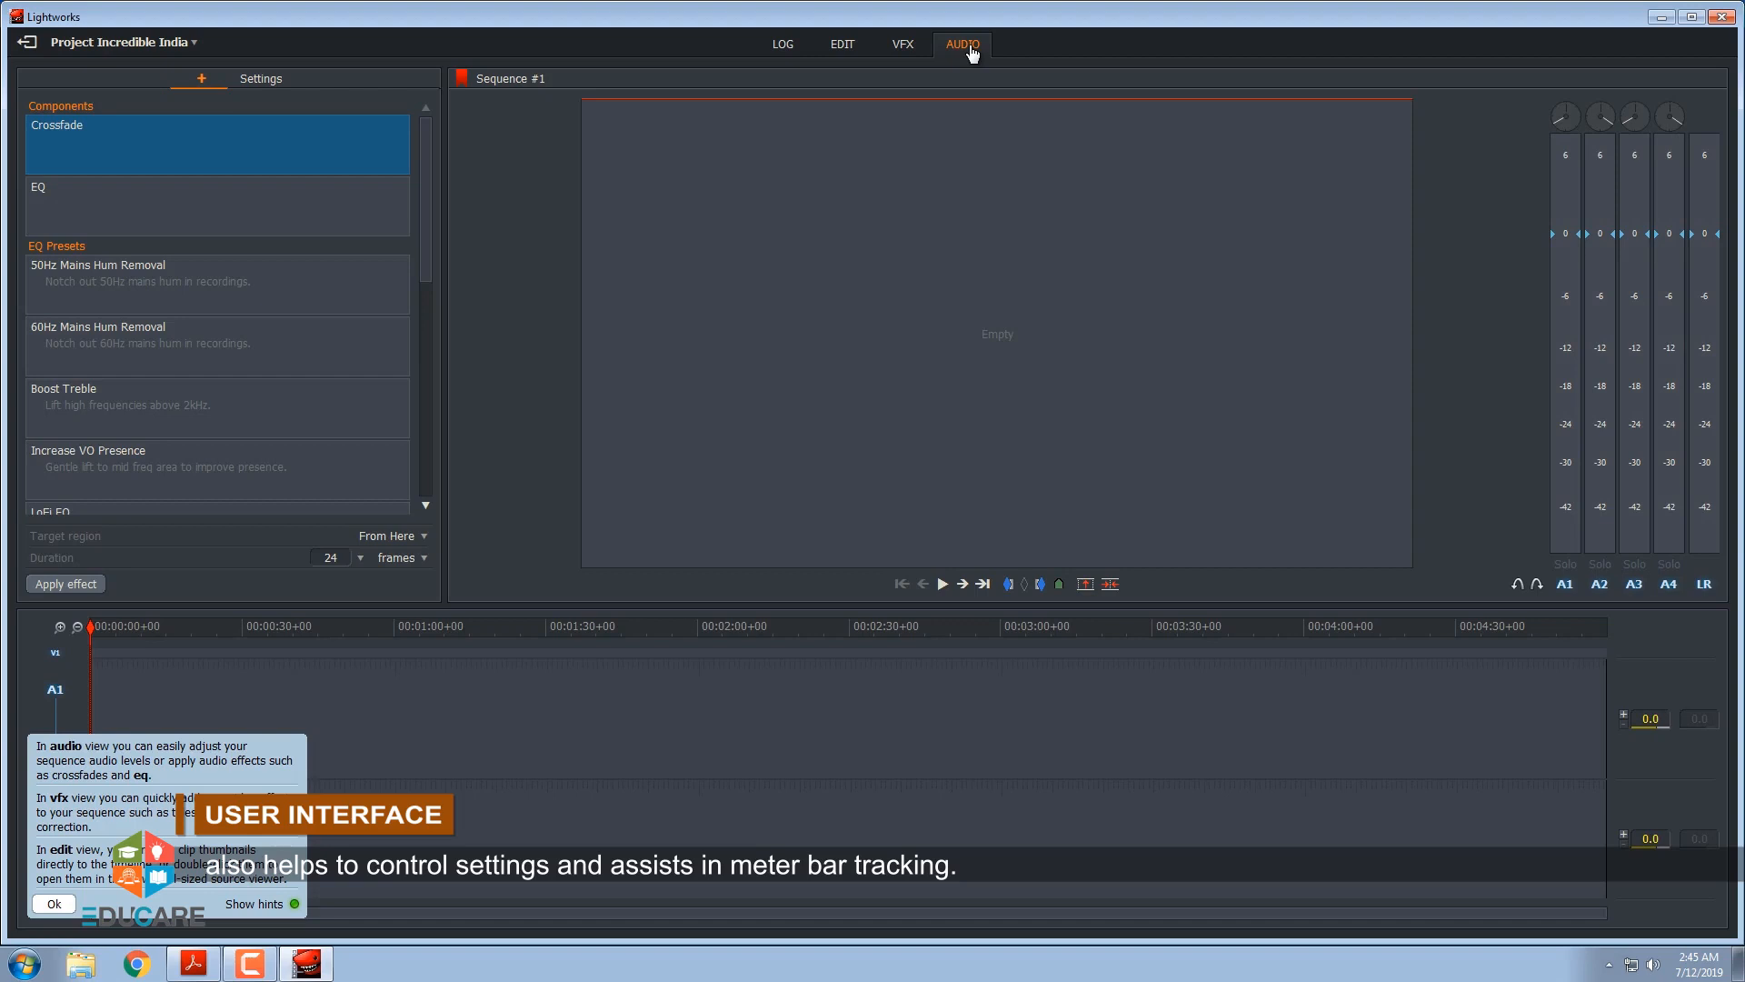
pyautogui.click(787, 47)
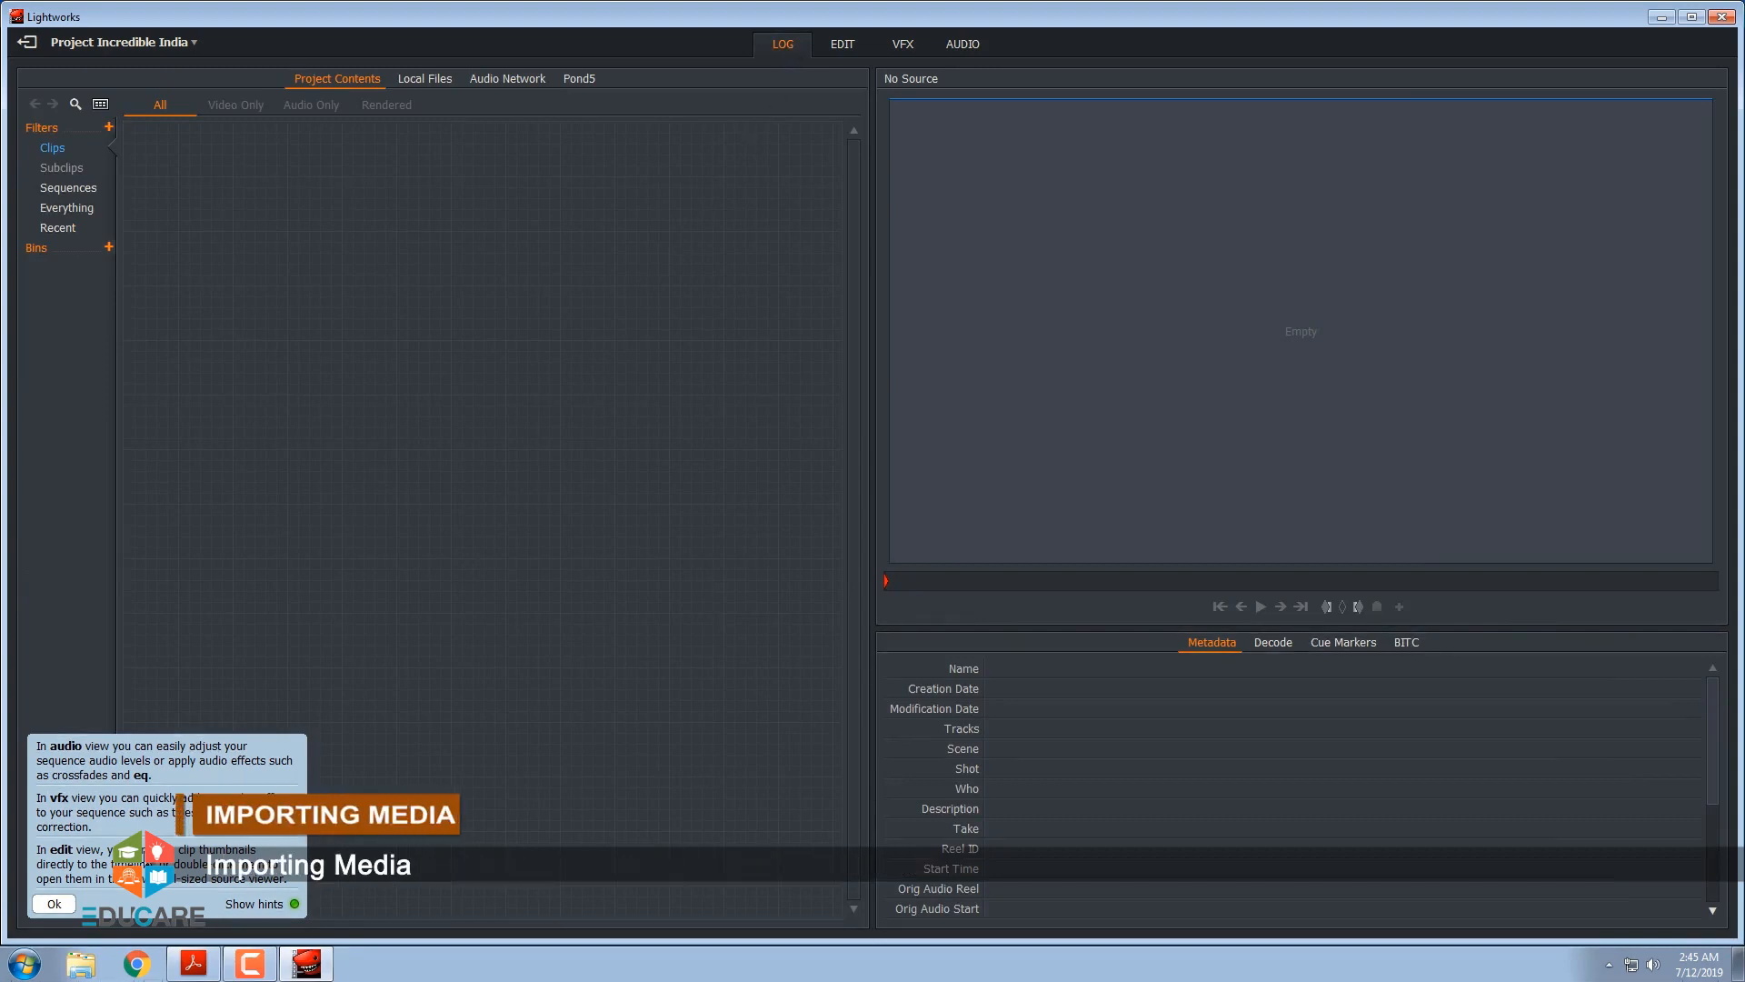
pyautogui.click(51, 904)
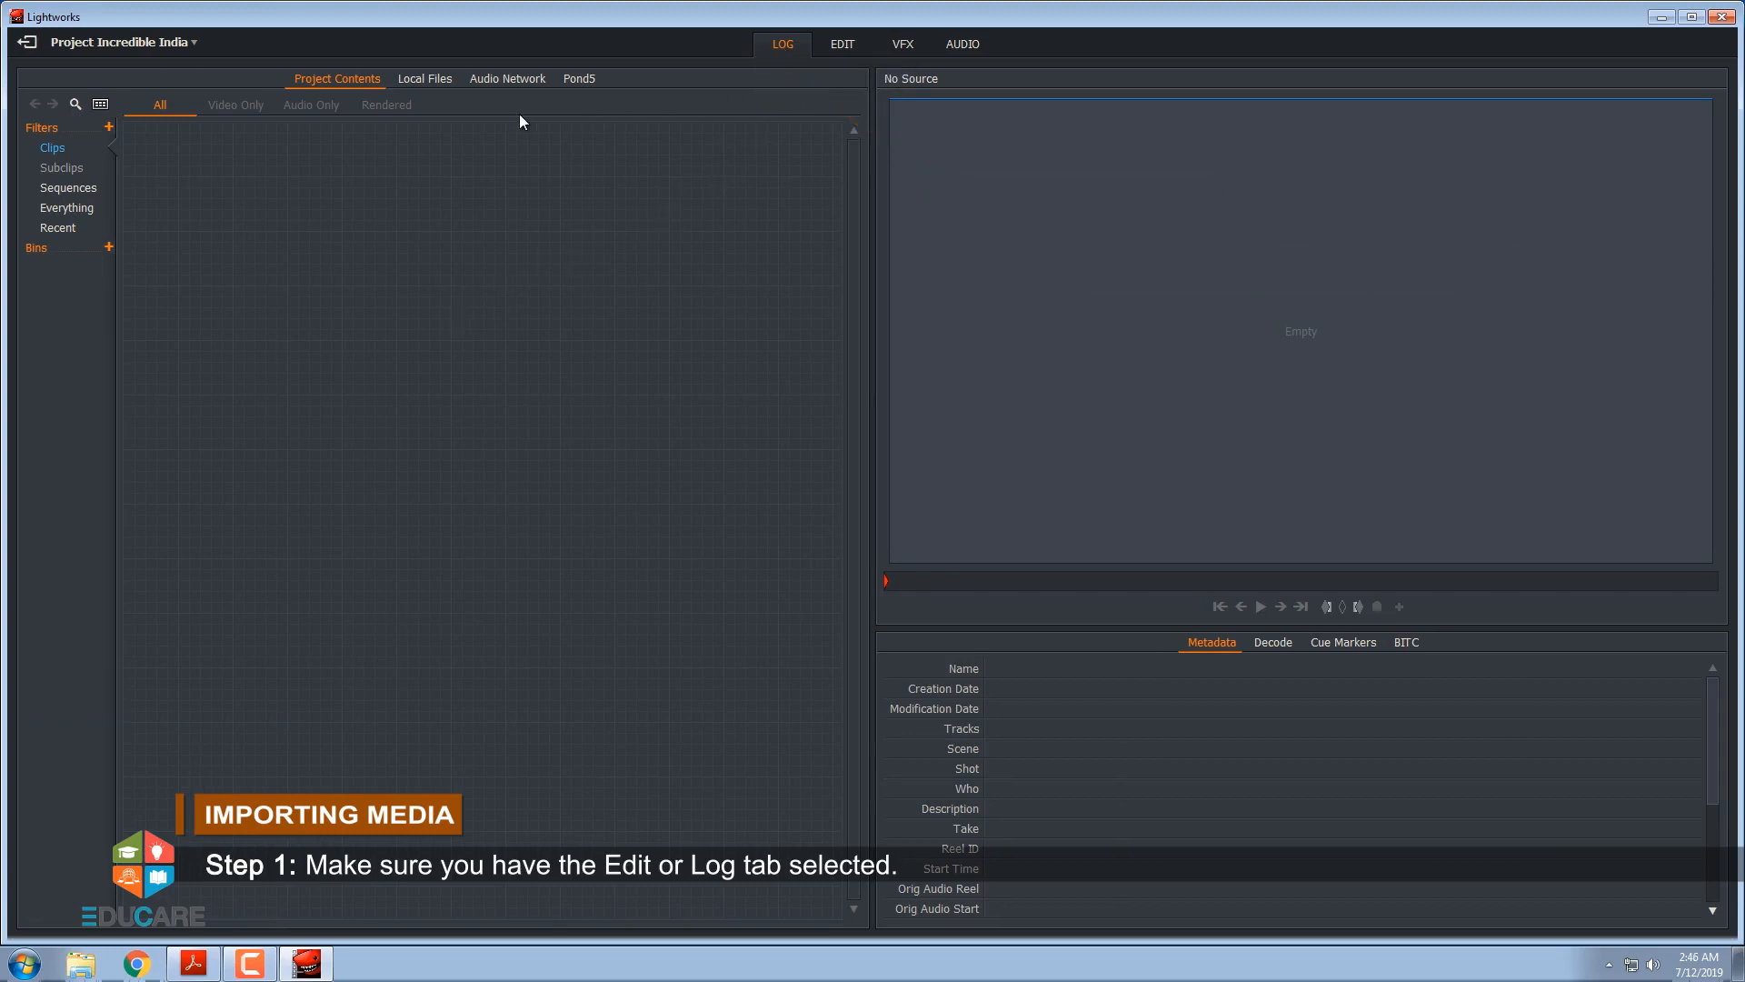
# Import the local clip Icn India.mp4 from the Videos folder and scrub through it in the viewer
pyautogui.click(430, 85)
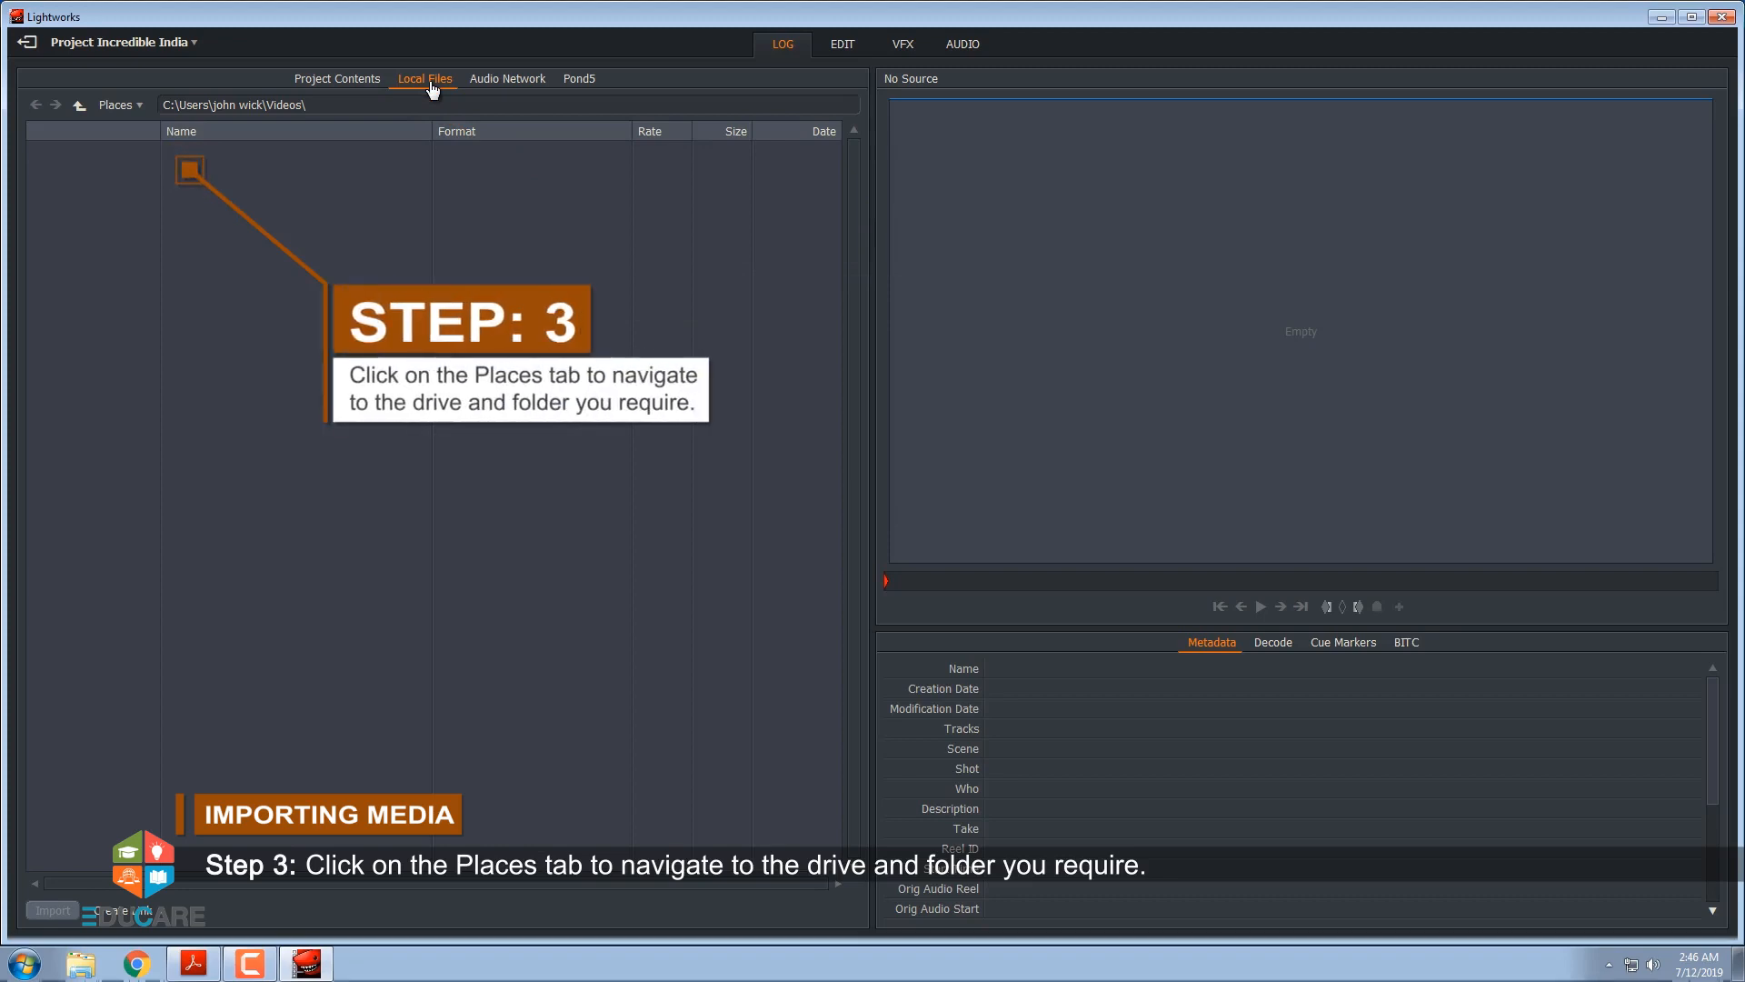
pyautogui.click(127, 108)
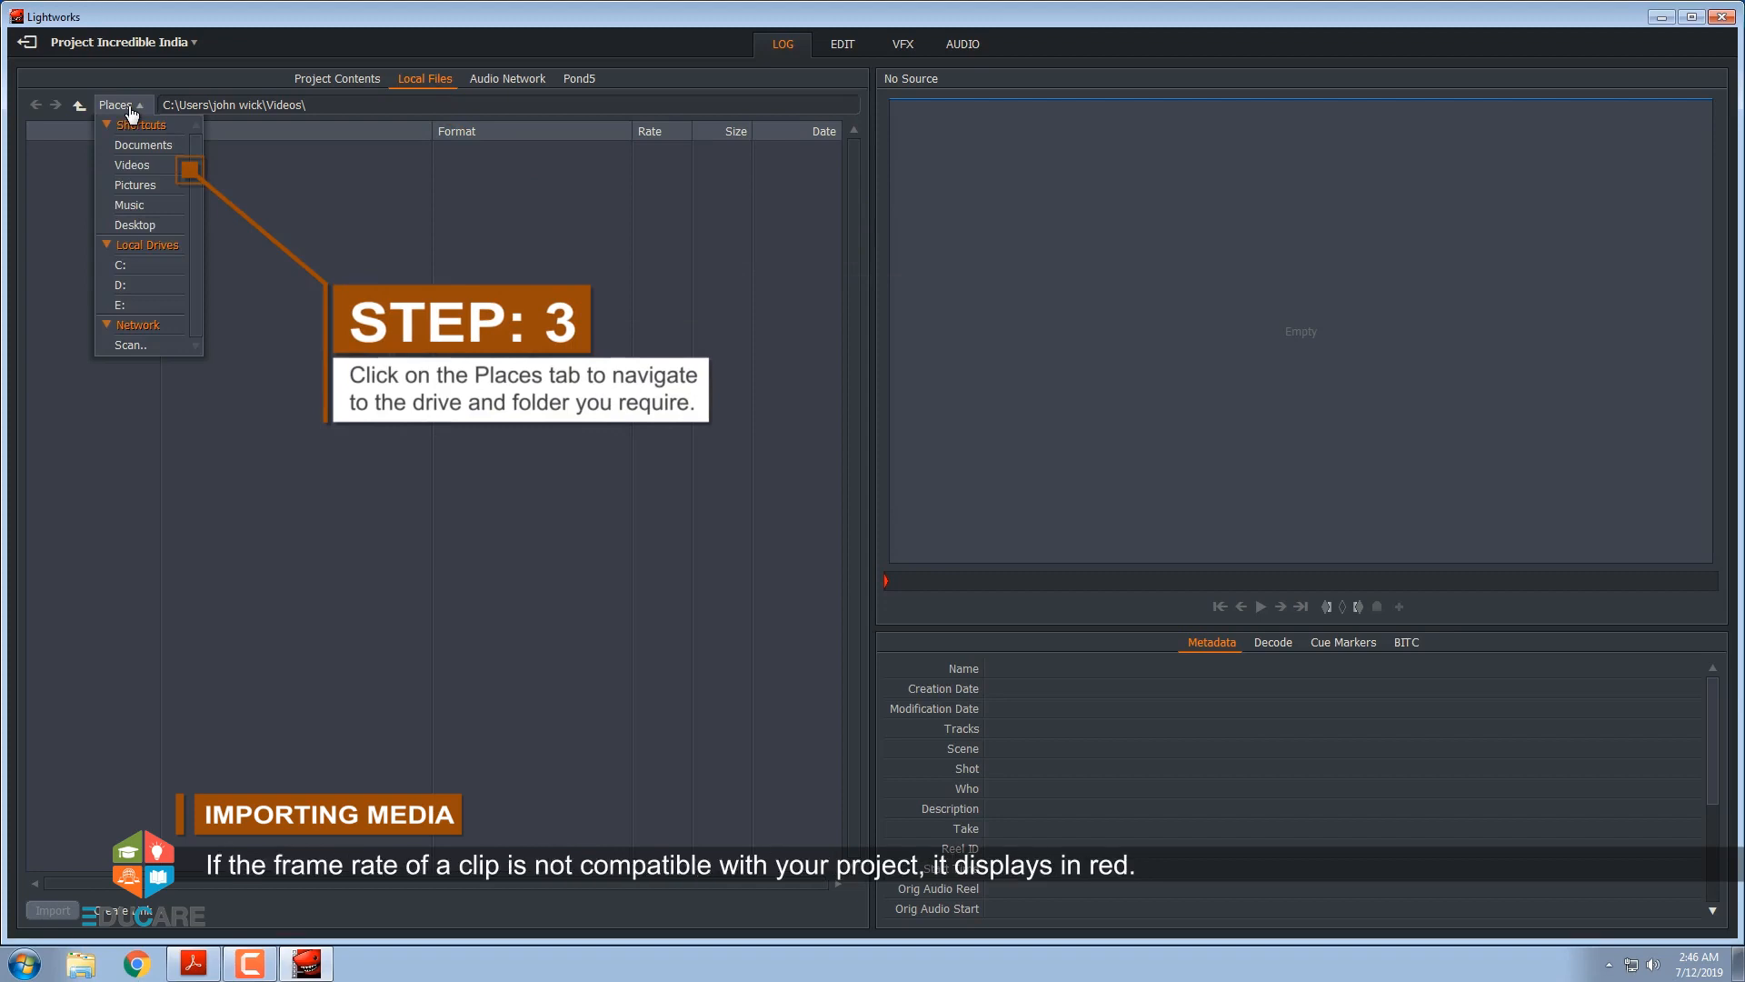
pyautogui.click(135, 166)
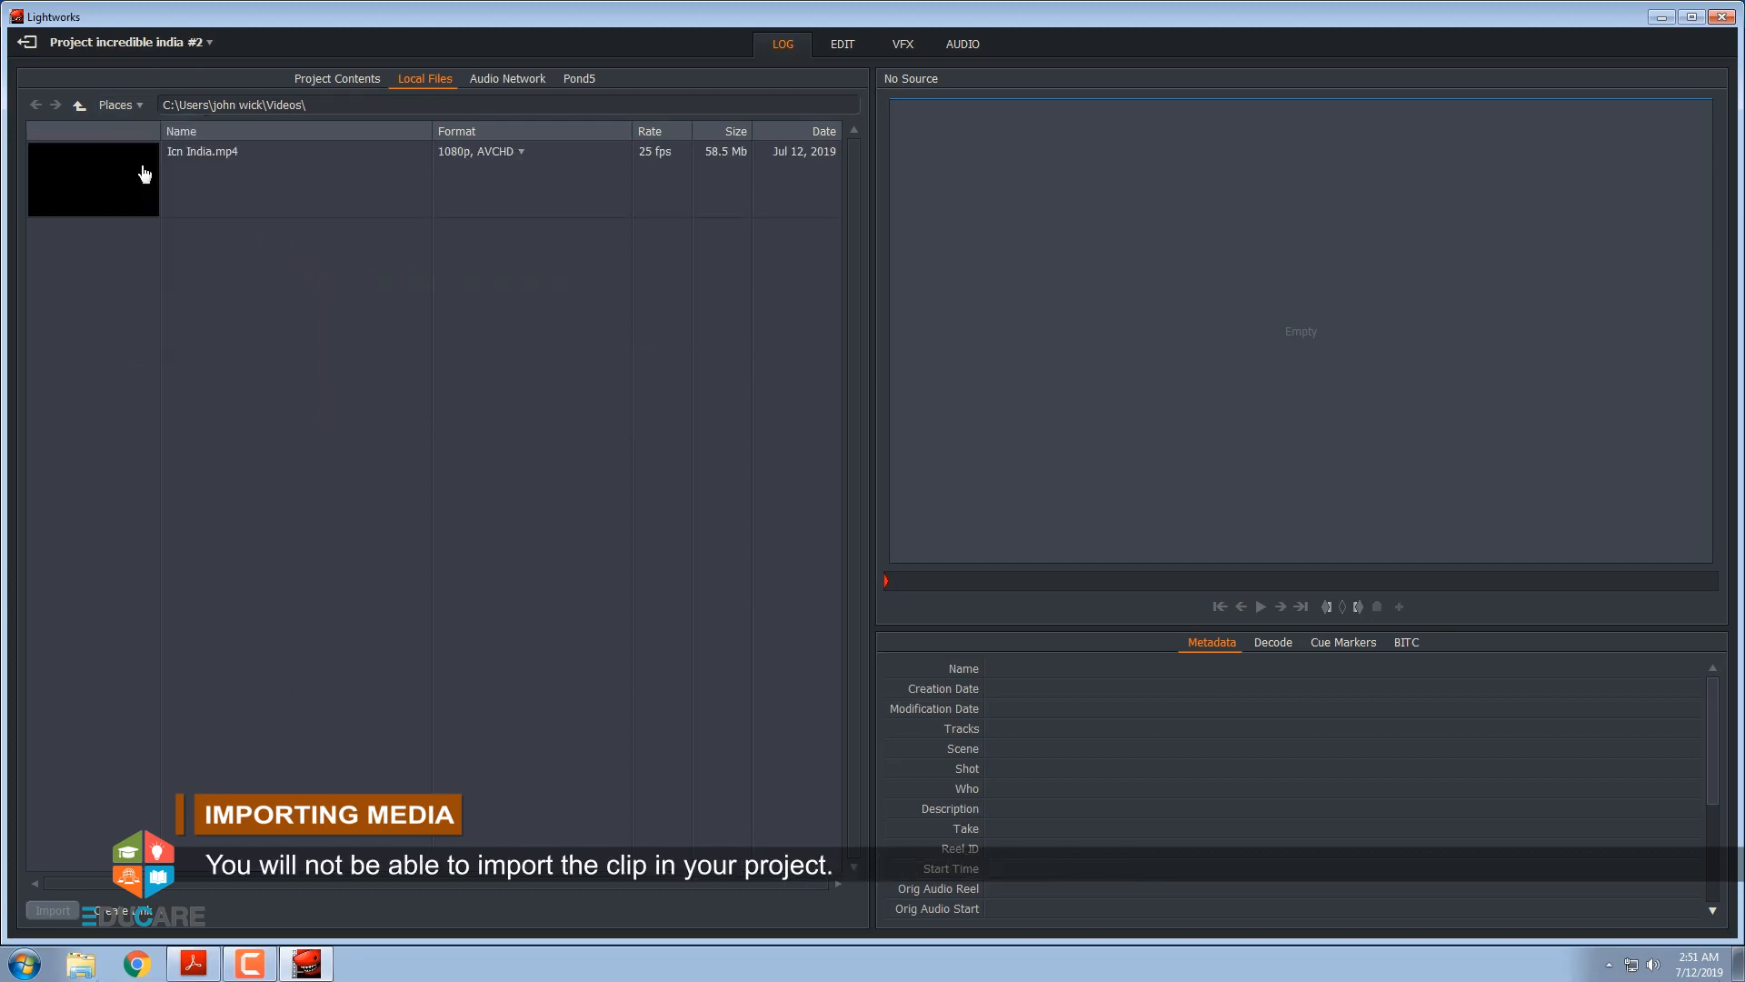
pyautogui.click(140, 164)
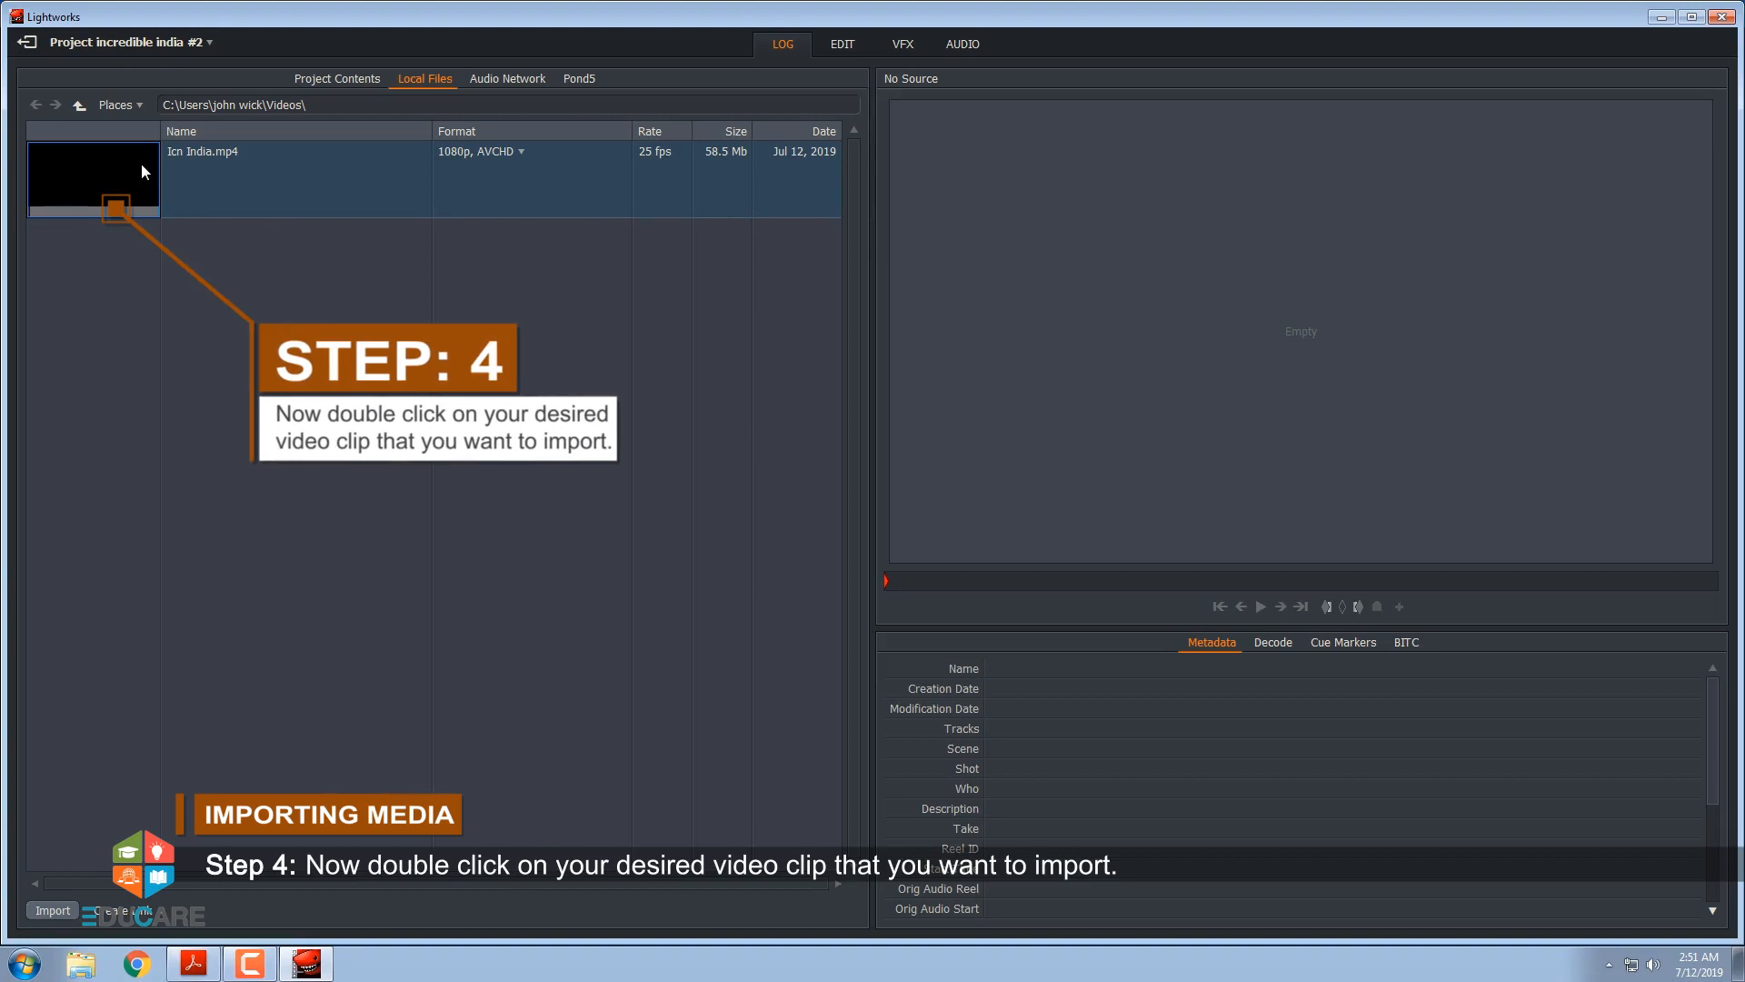
pyautogui.doubleClick(141, 171)
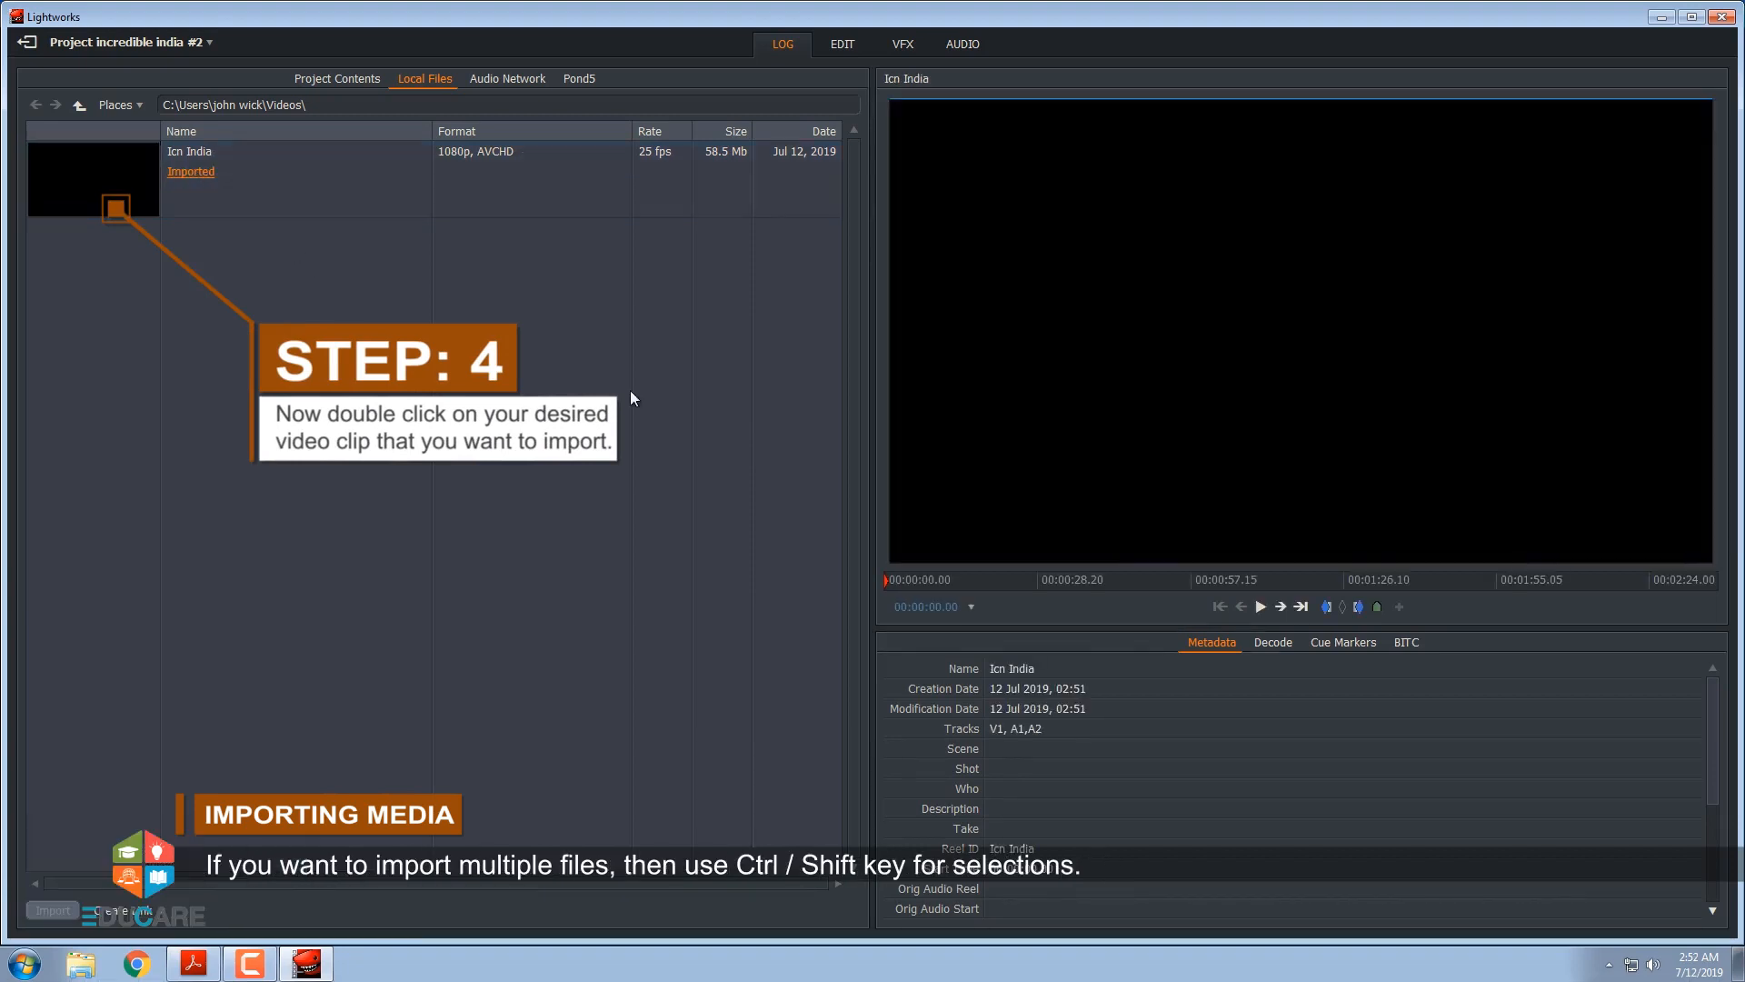
pyautogui.moveTo(888, 580); pyautogui.dragTo(1076, 586)
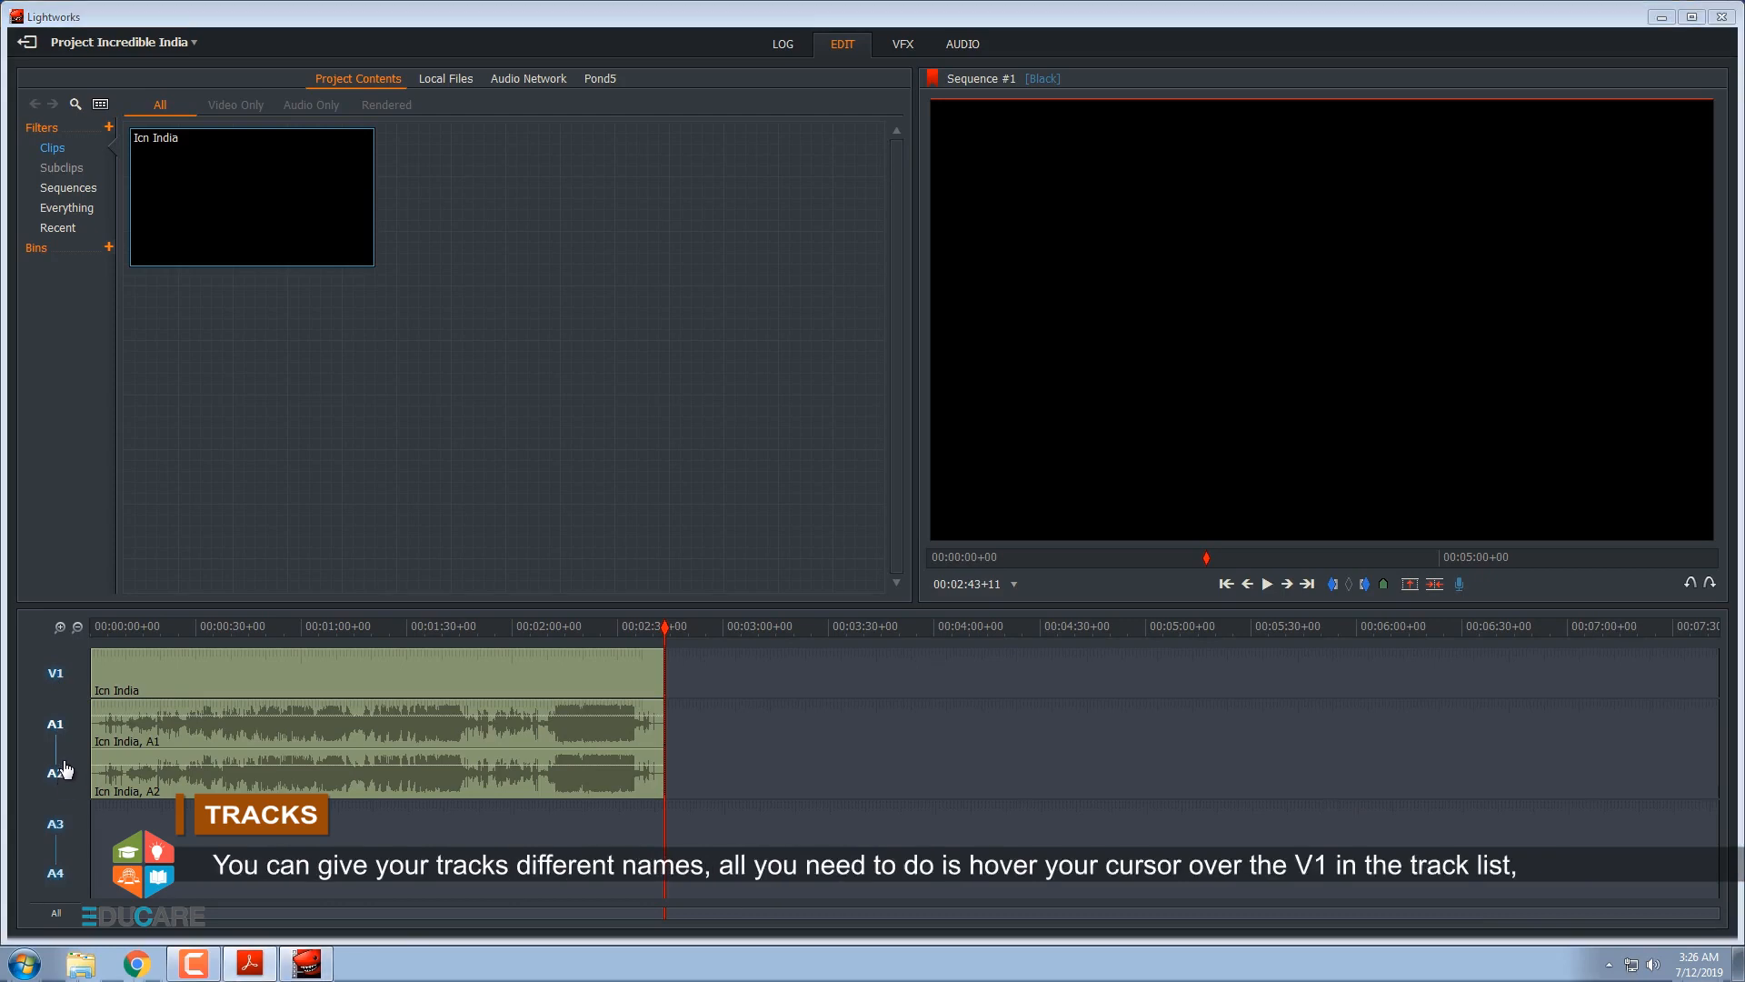
# Rename the V1 track of Sequence #1 to Video
pyautogui.rightClick(59, 684)
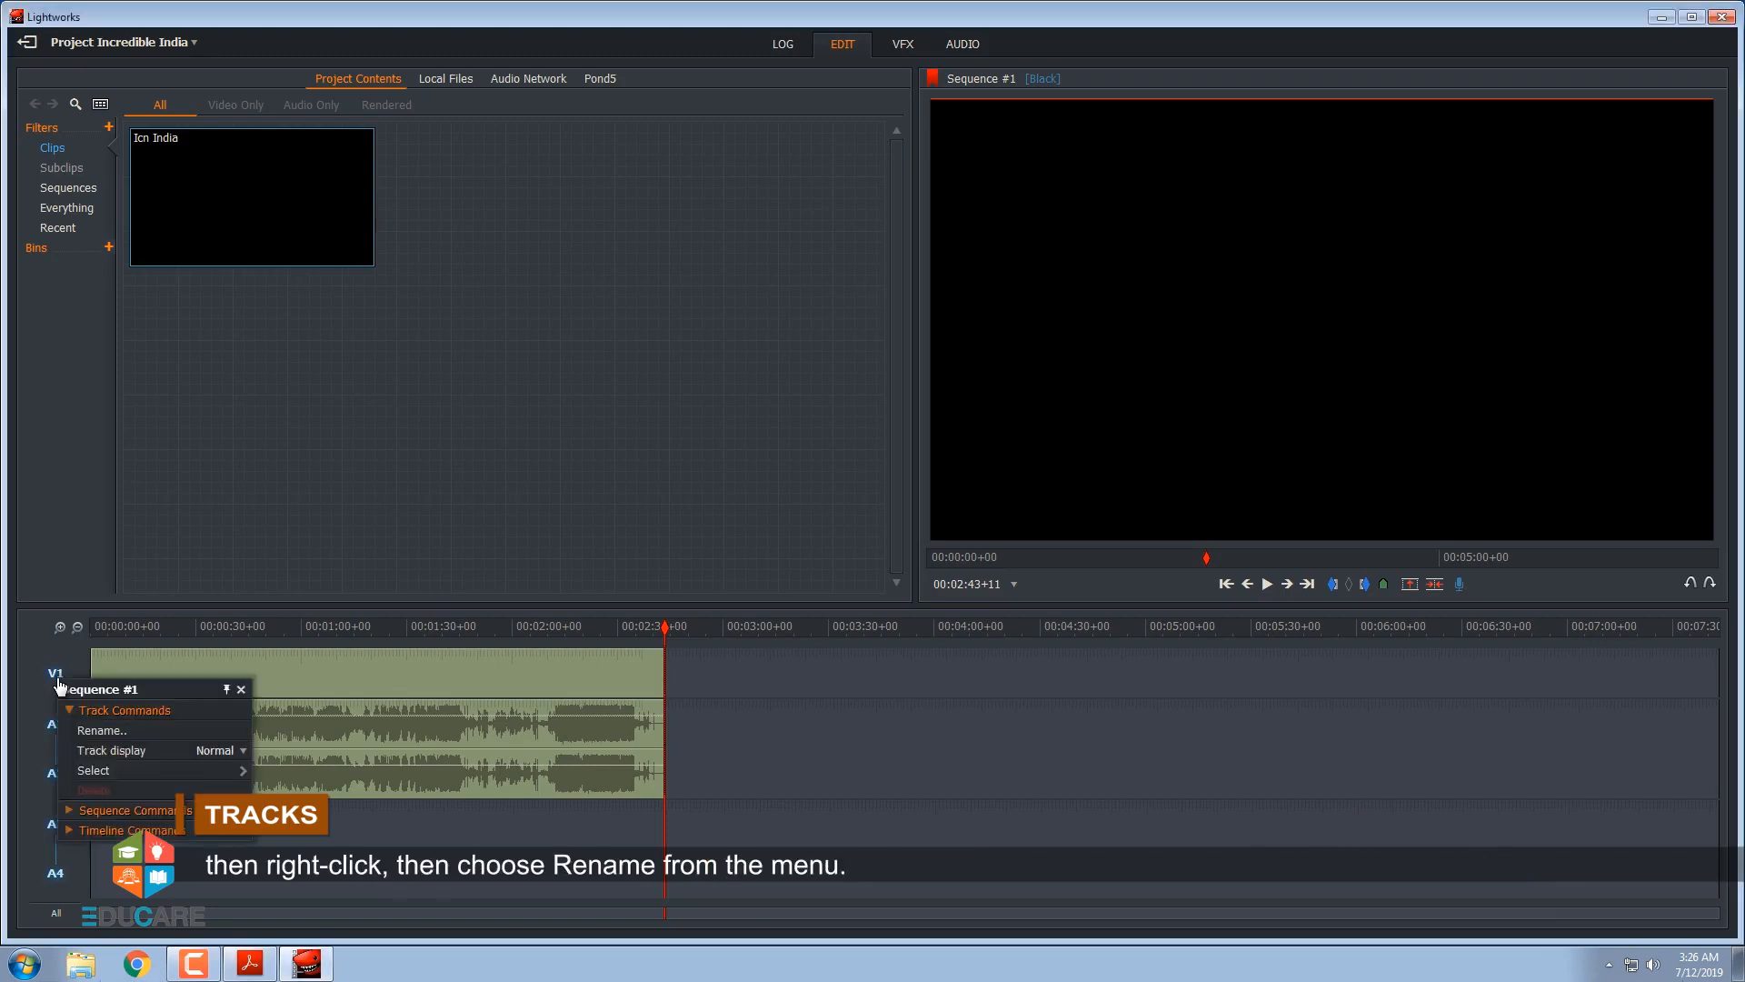
pyautogui.click(91, 730)
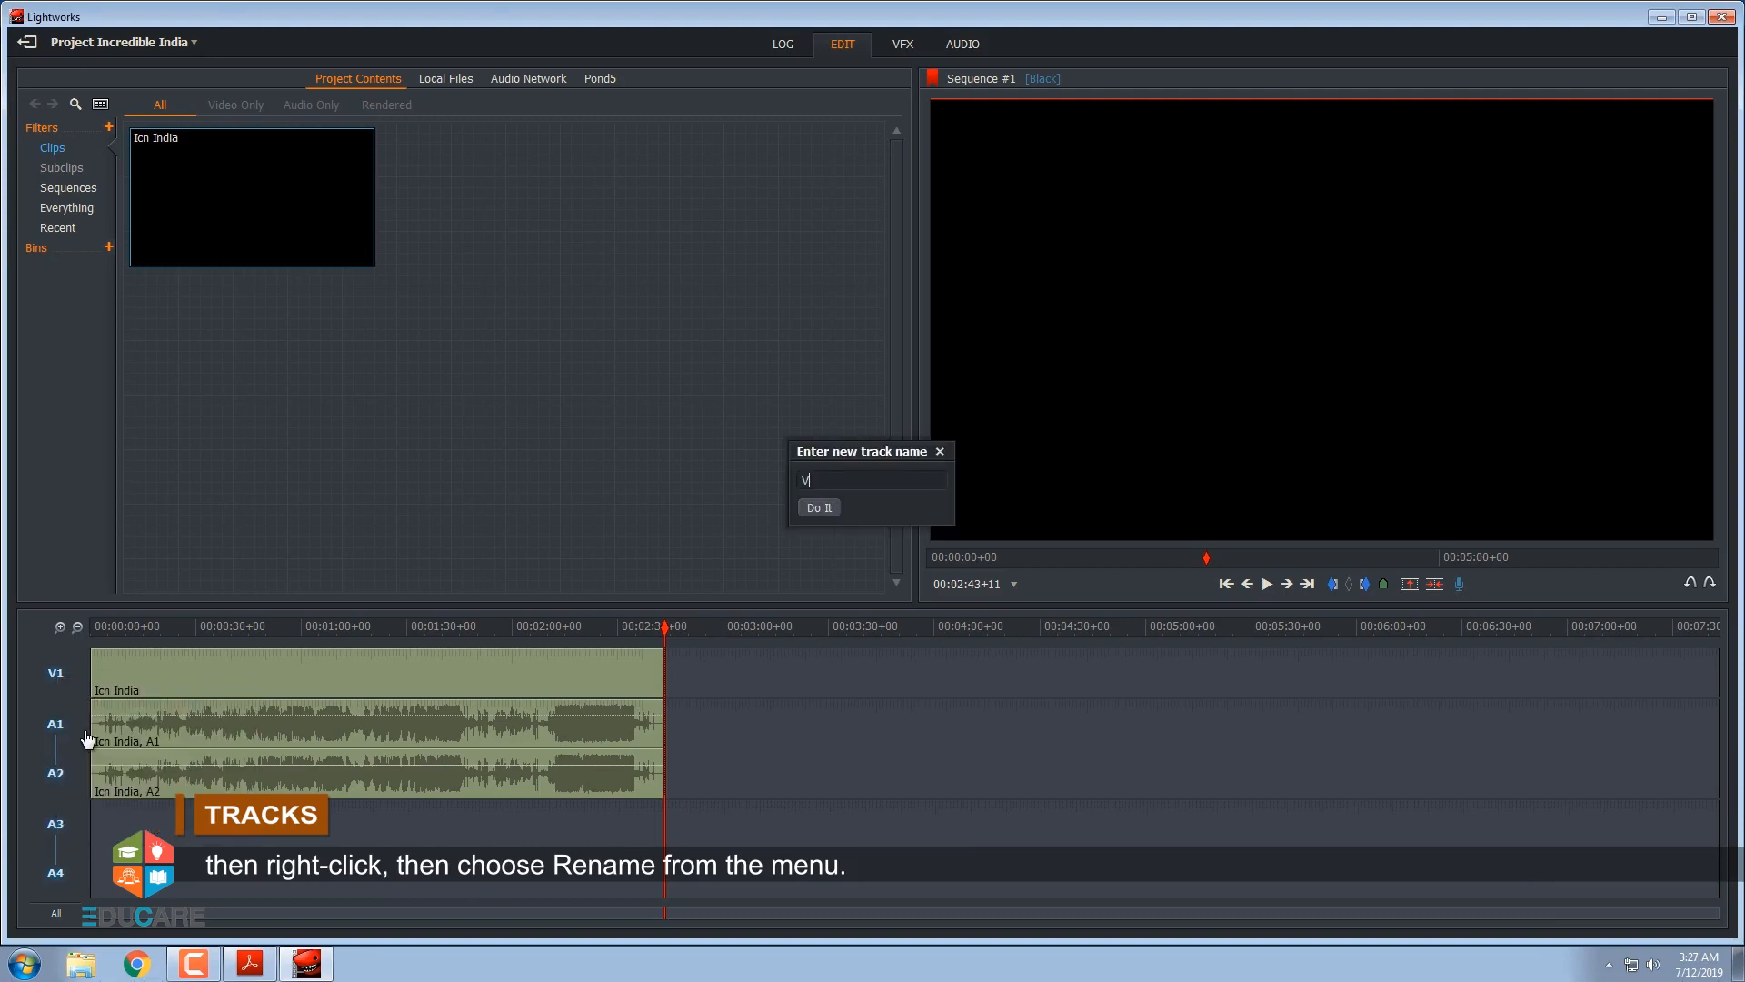
pyautogui.click(818, 508)
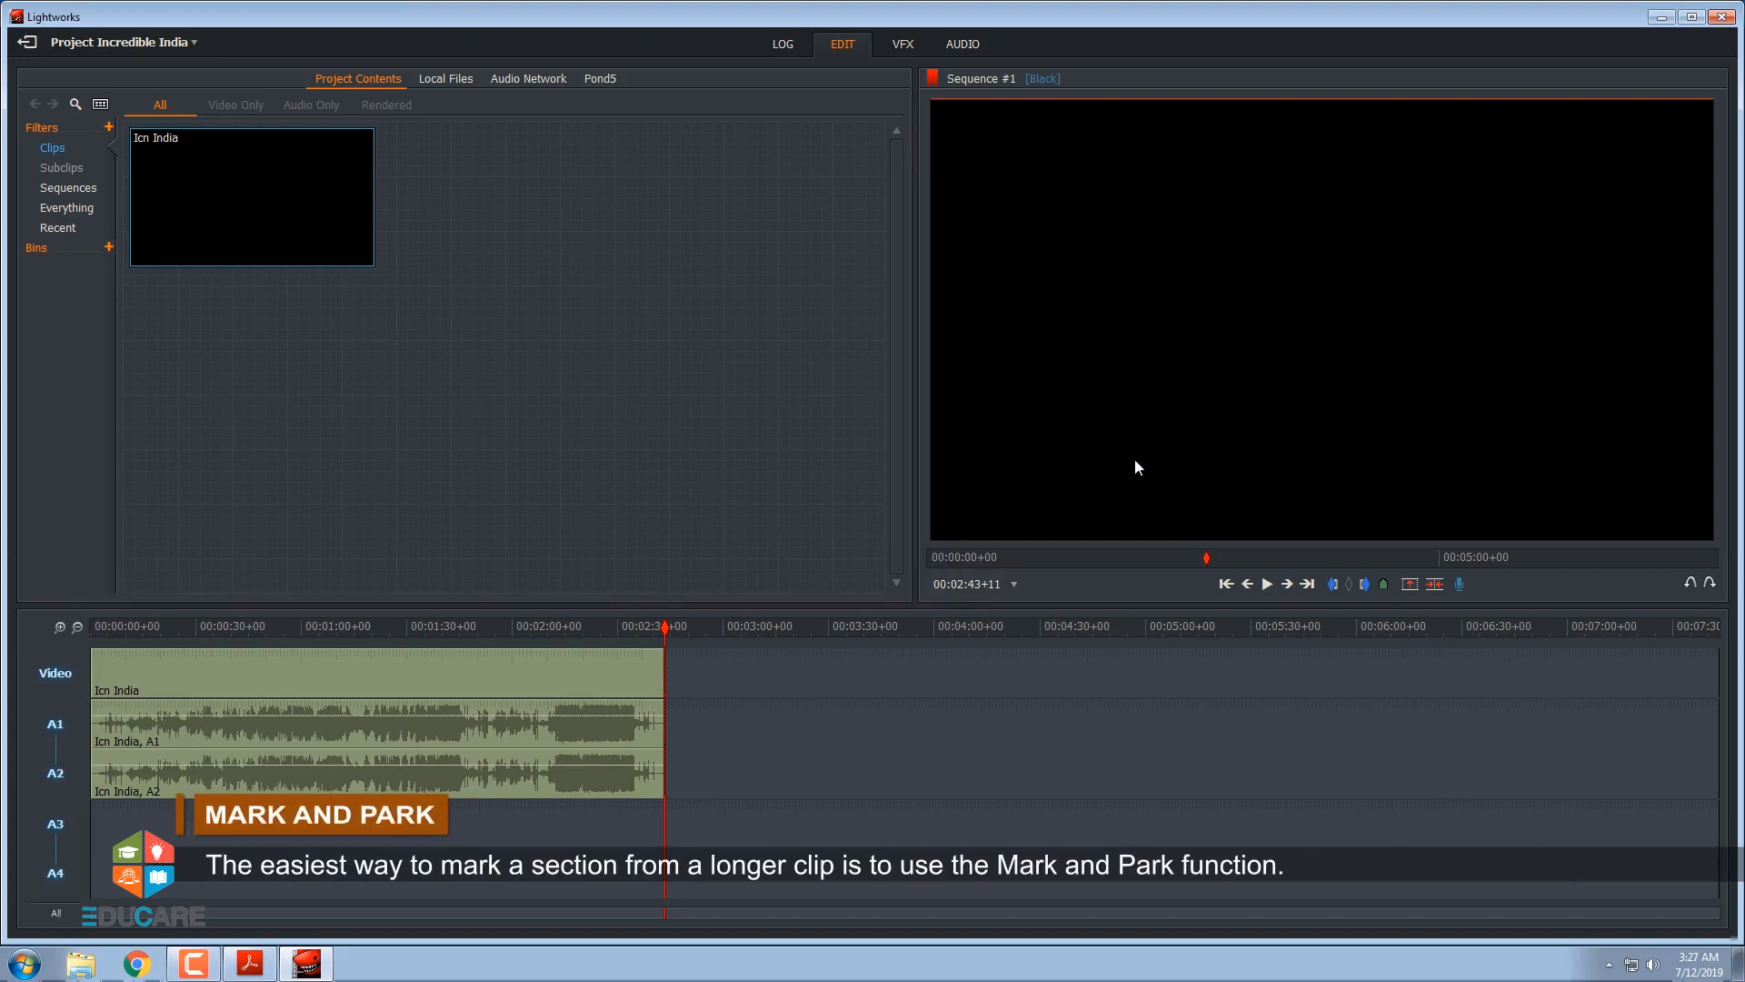
# Mark a section of the sequence with an in point at 00:01:24+07 and an out point at 00:01:46+00
pyautogui.moveTo(1206, 558); pyautogui.dragTo(1067, 565)
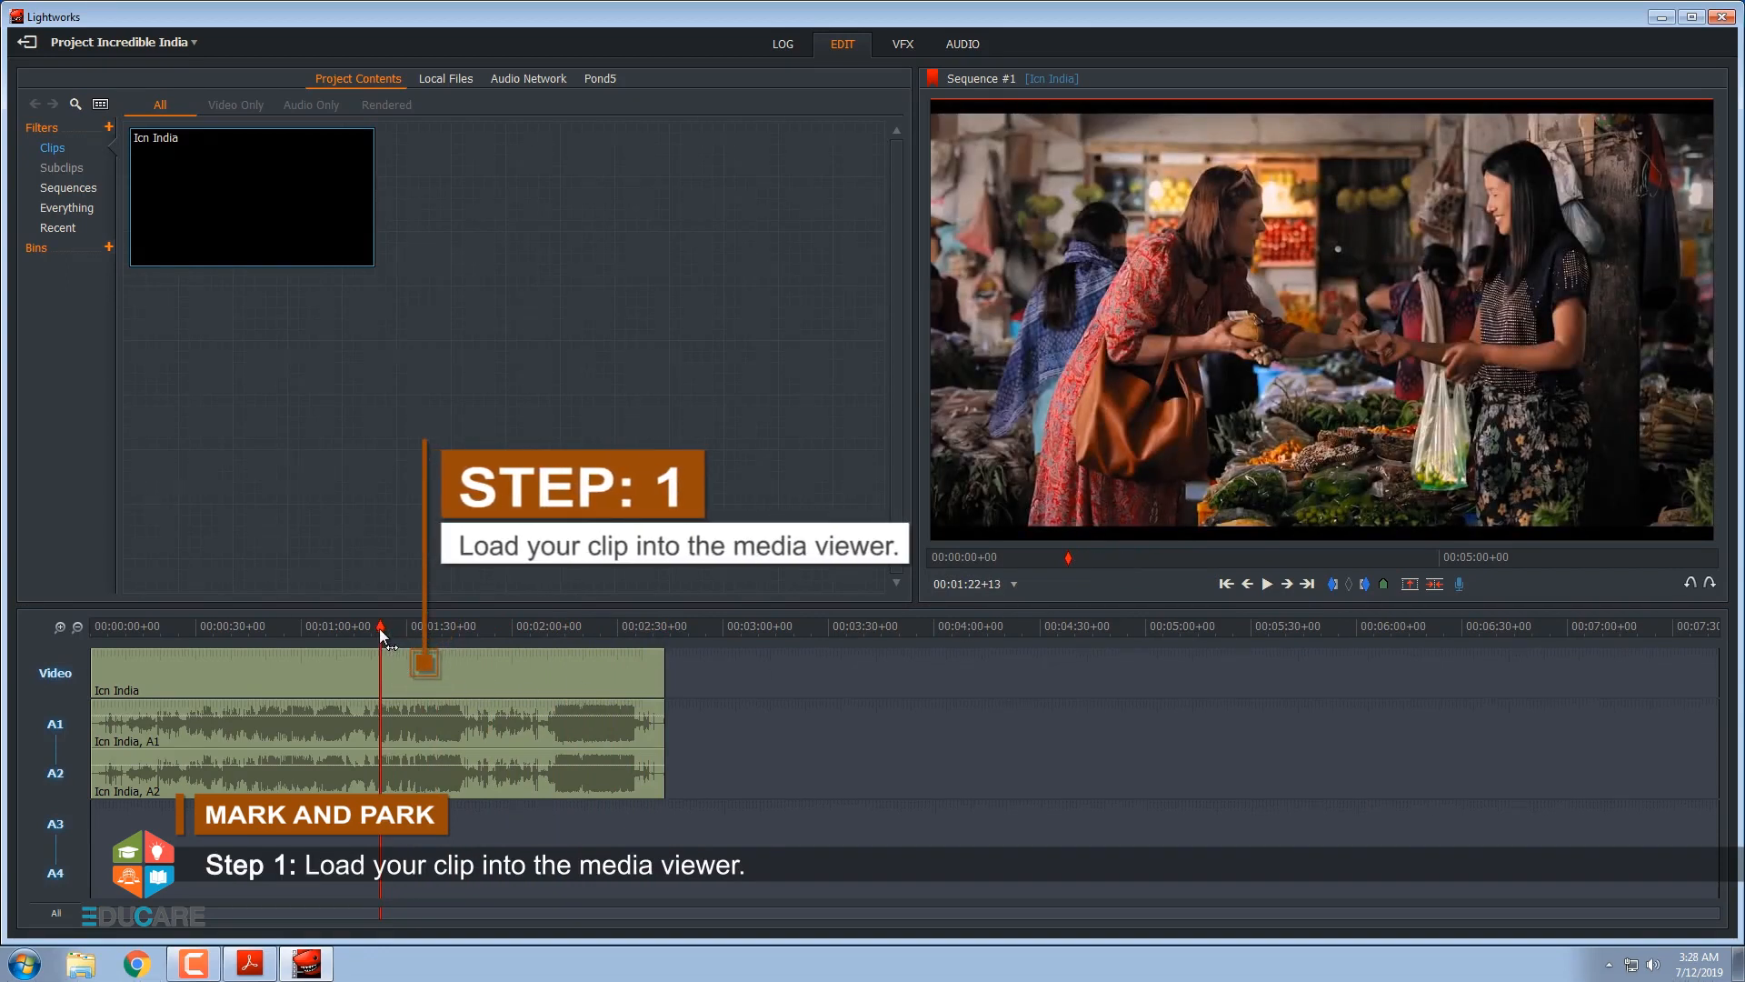
pyautogui.moveTo(379, 628)
pyautogui.mouseDown()
pyautogui.moveTo(352, 634)
pyautogui.moveTo(386, 643)
pyautogui.mouseUp()
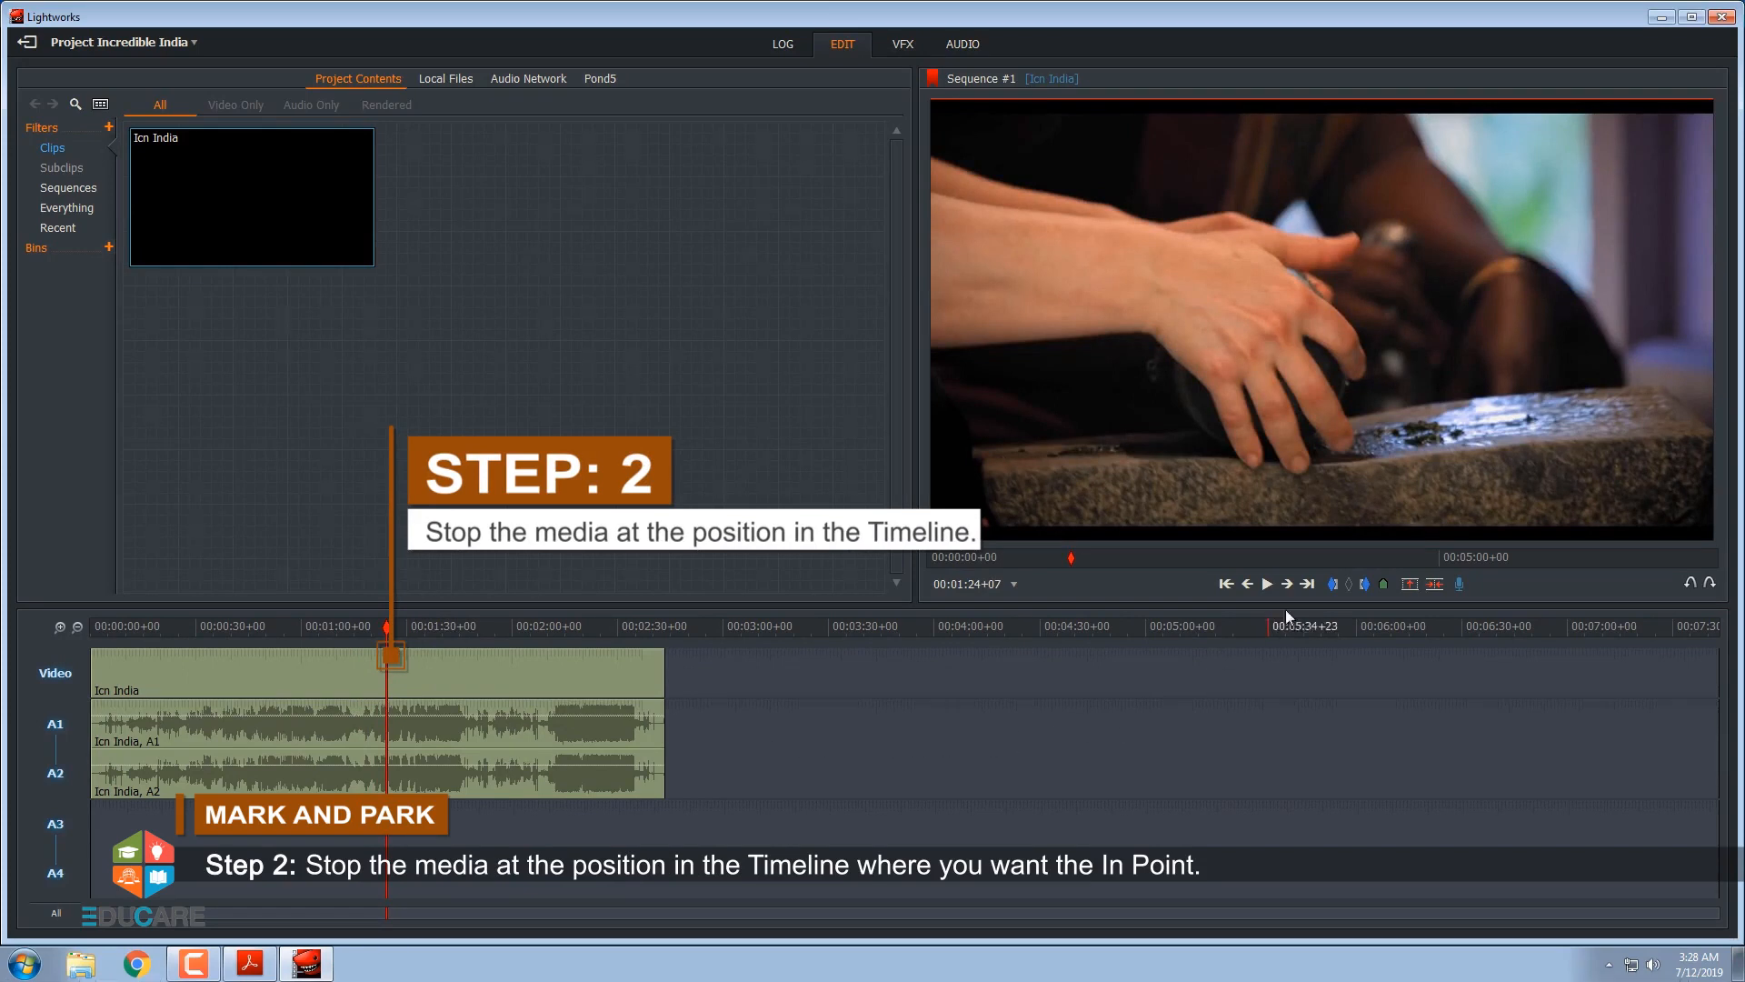
pyautogui.click(1332, 589)
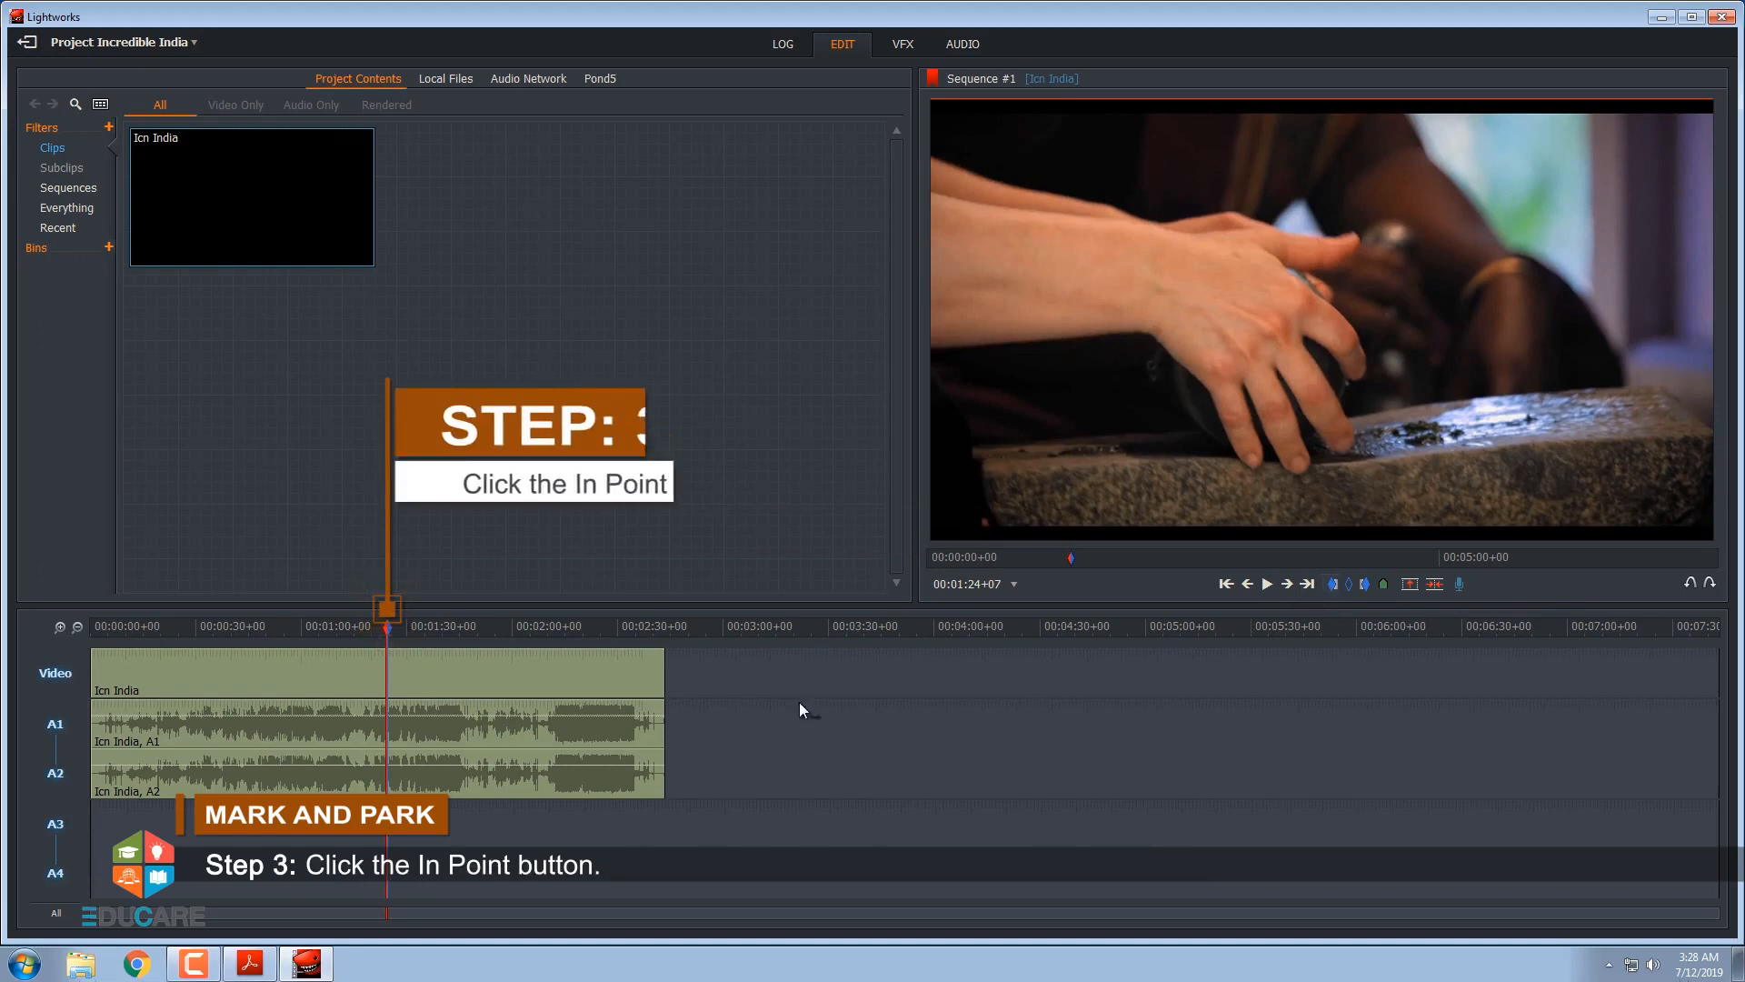
pyautogui.click(391, 631)
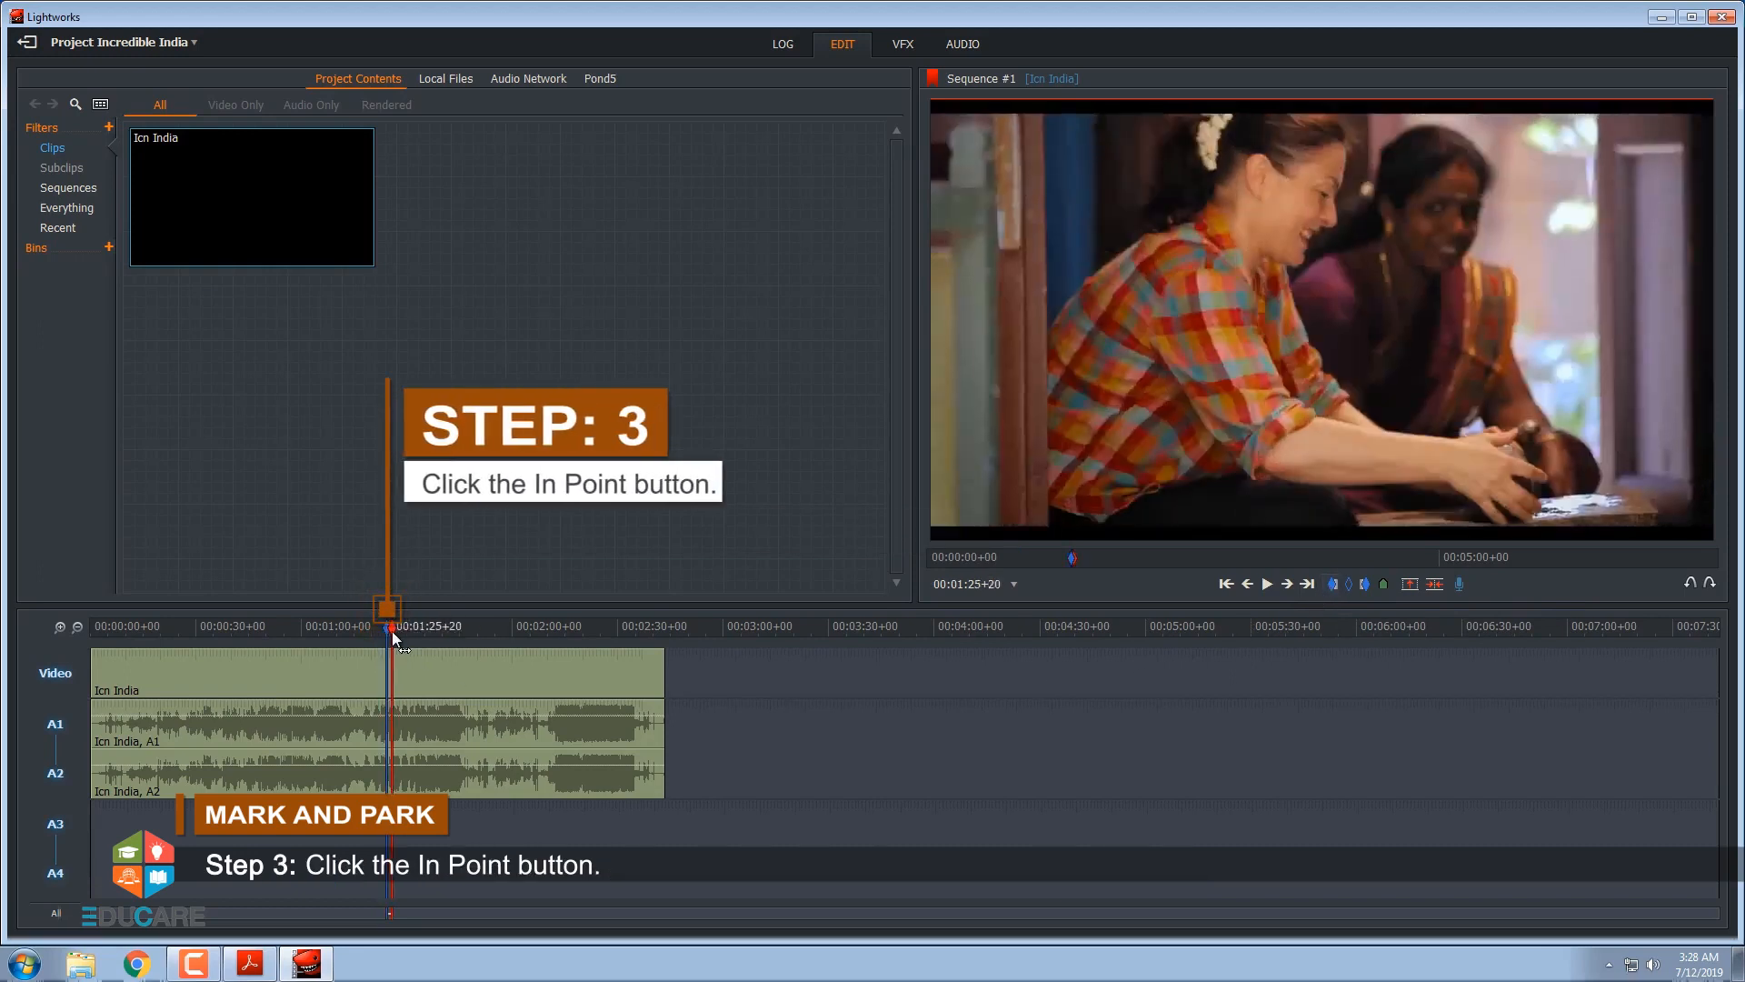
pyautogui.moveTo(391, 631); pyautogui.dragTo(461, 645)
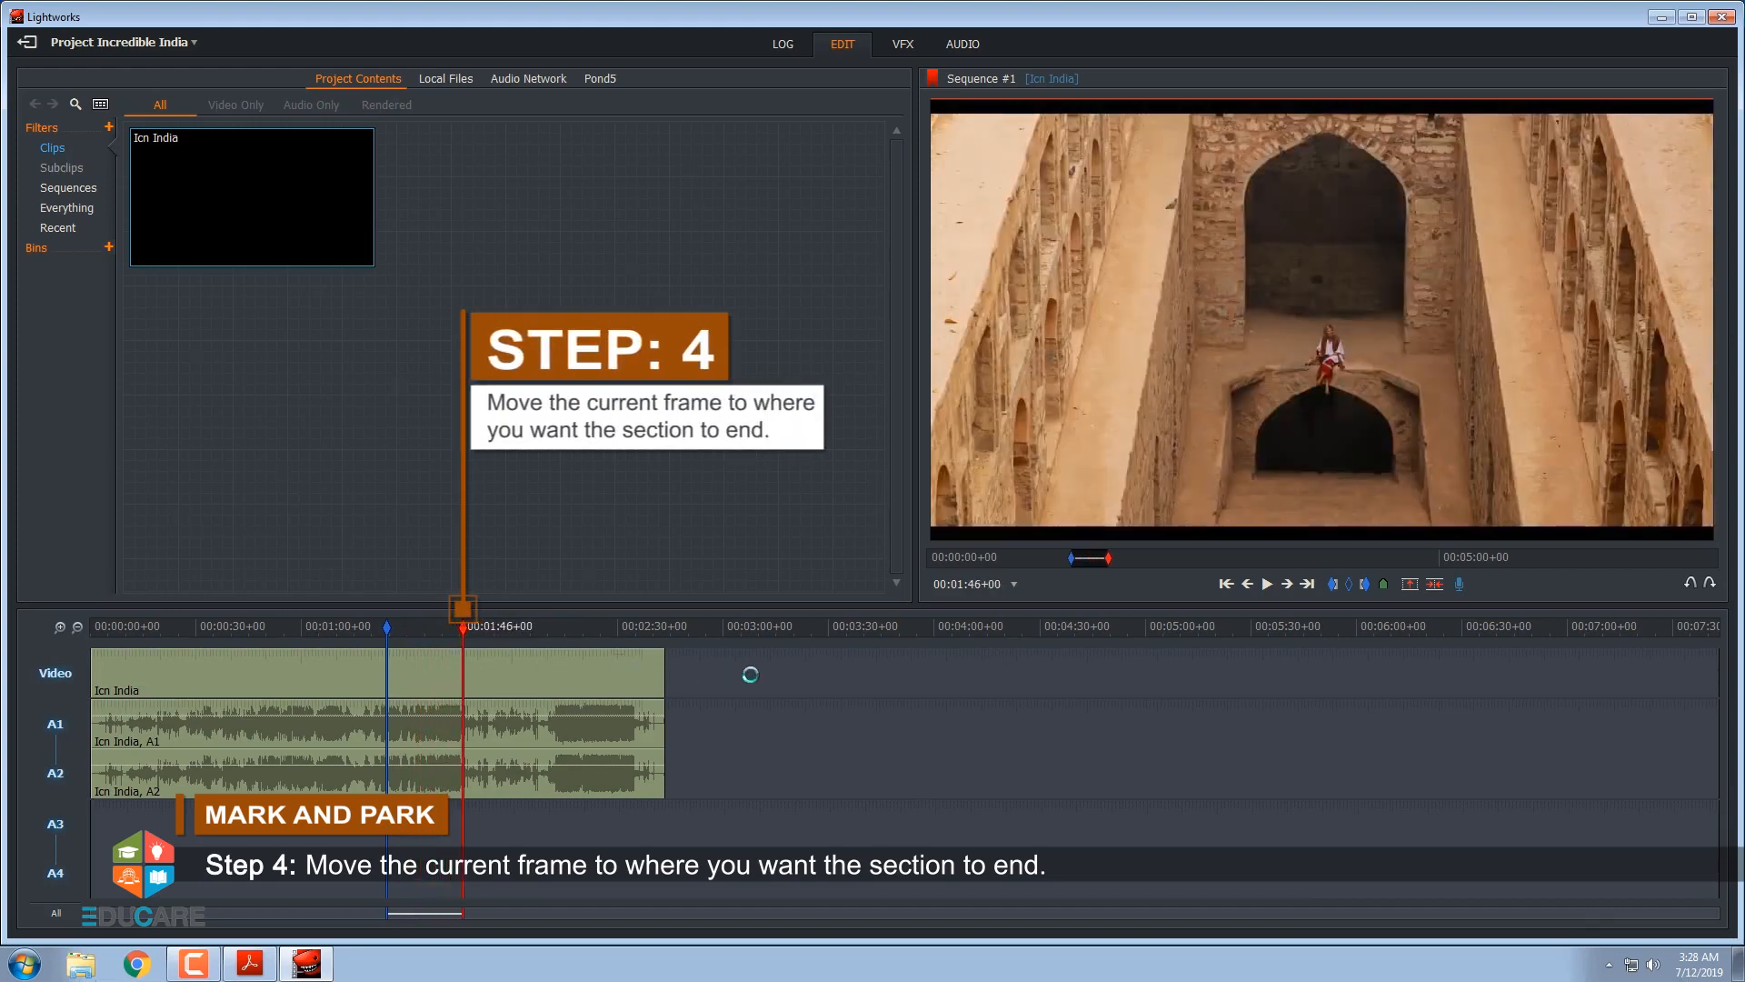
pyautogui.click(1365, 587)
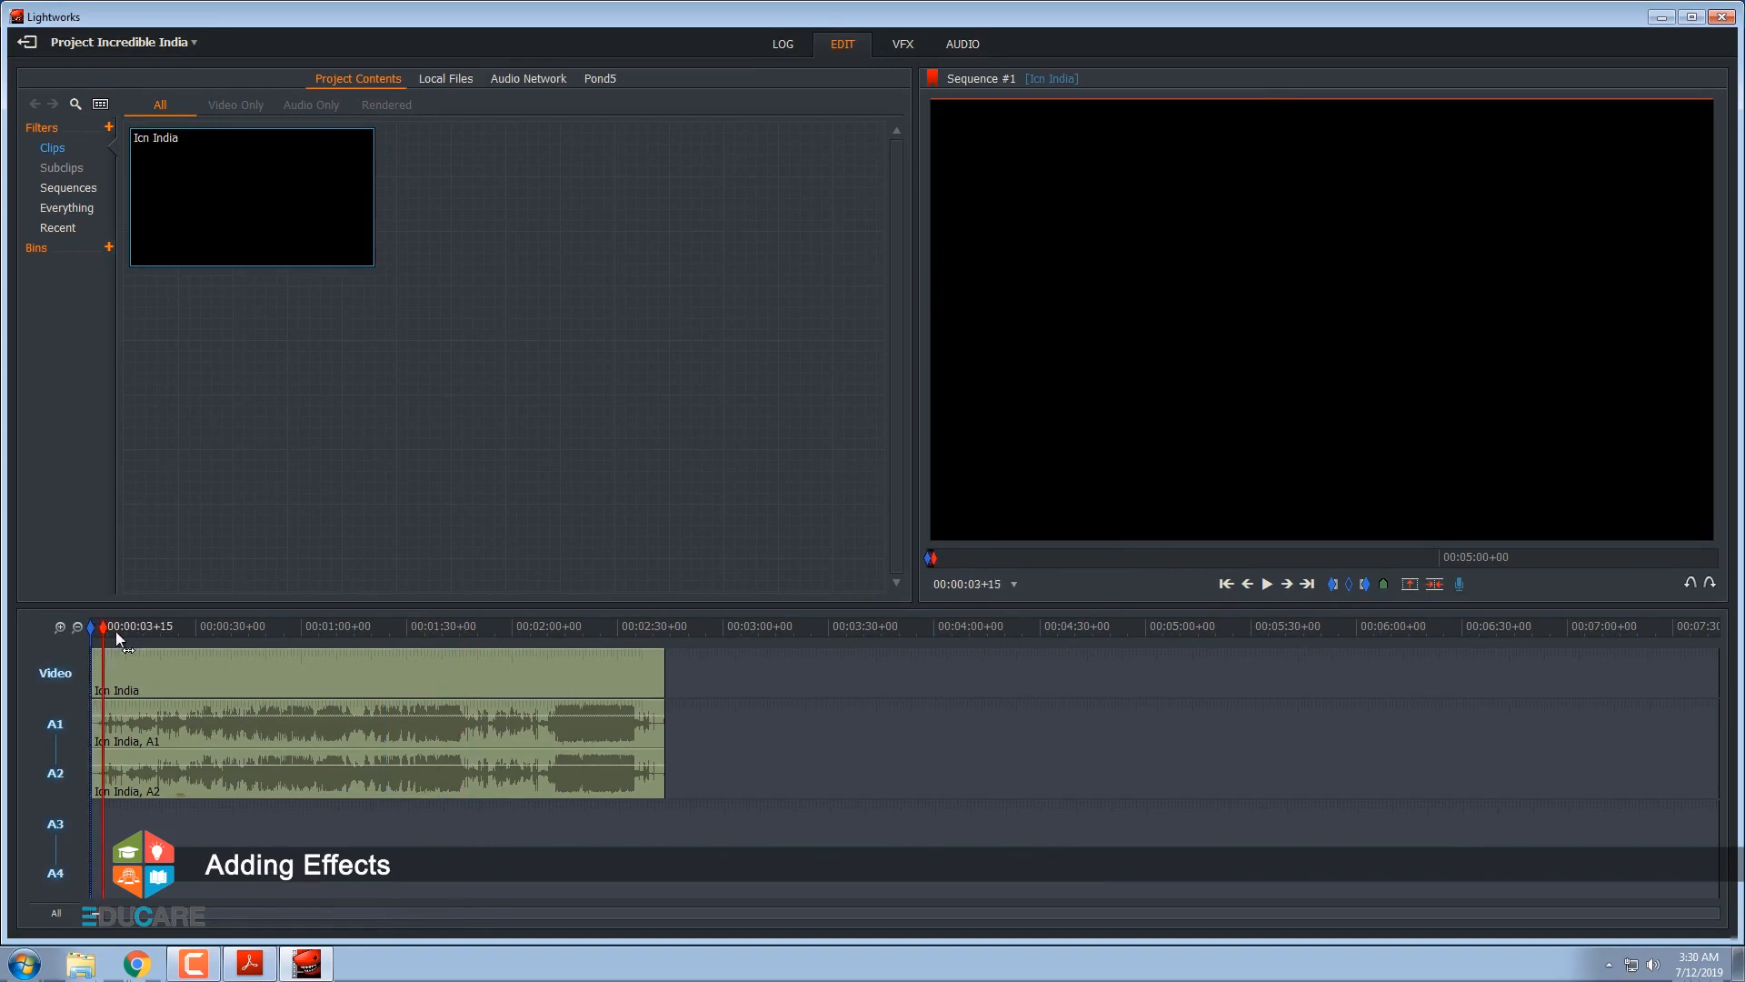
# In the VFX workspace, mark the section from about 00:00:43 to 00:01:01+11 and park the playhead inside it at 00:00:53+19
pyautogui.moveTo(116, 630); pyautogui.dragTo(242, 644)
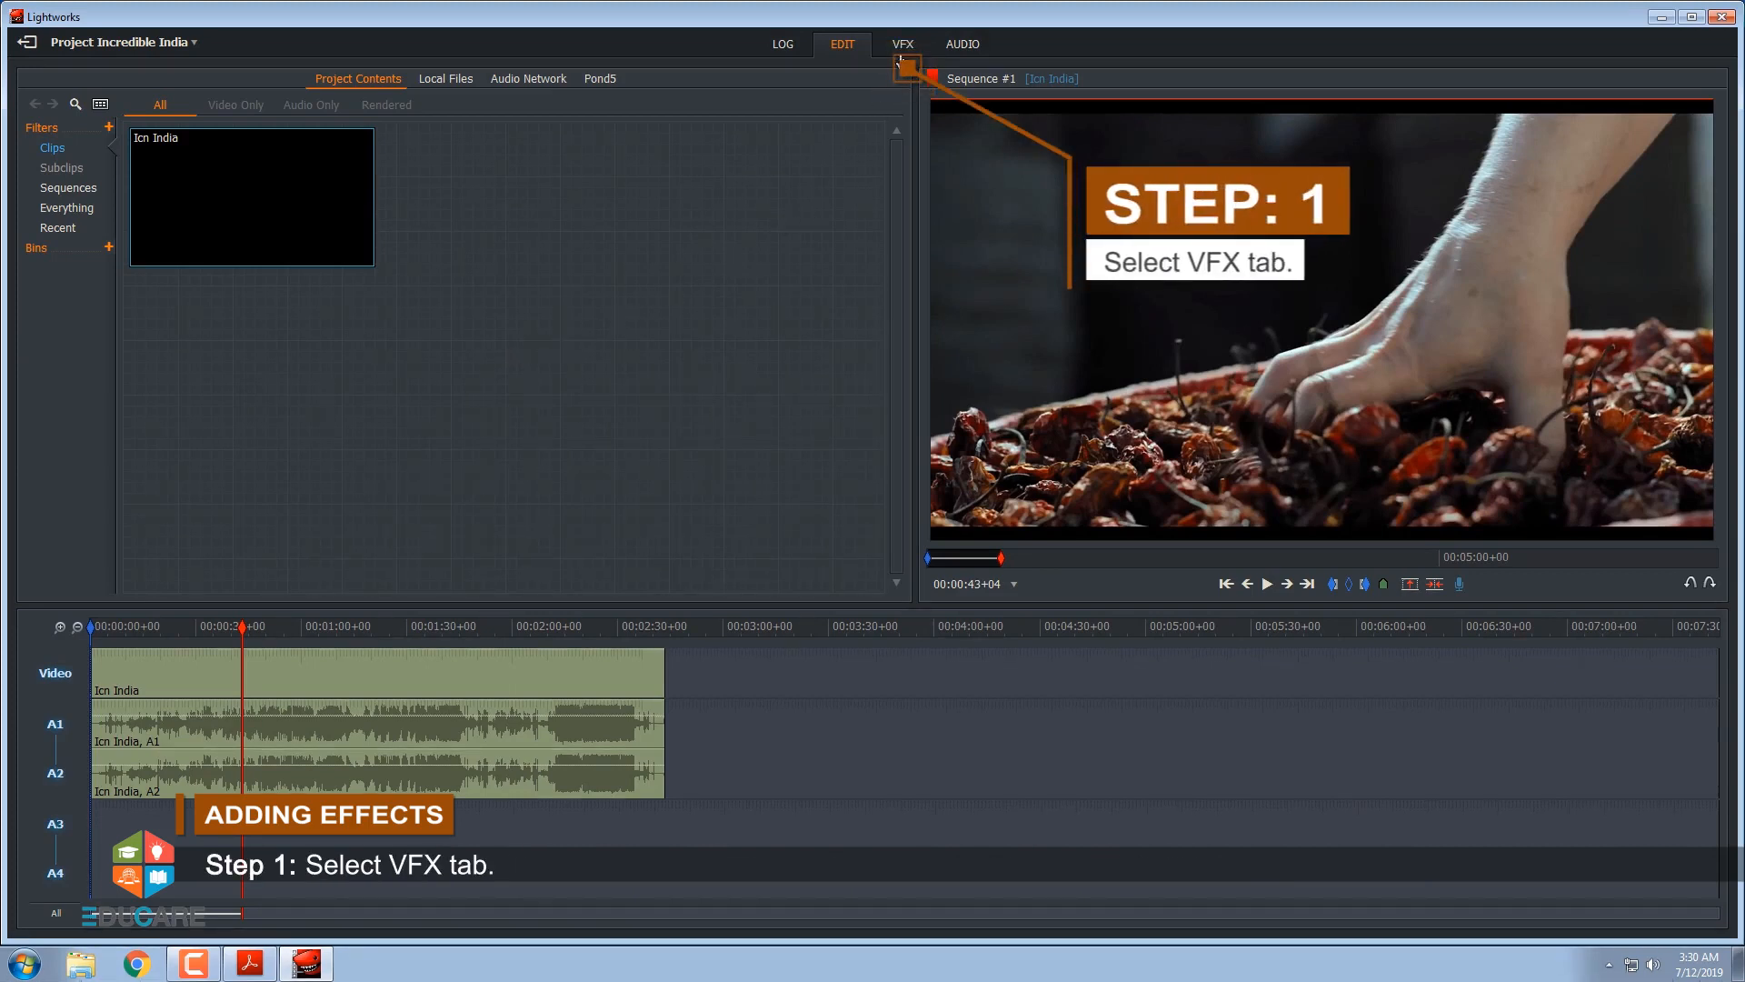
pyautogui.click(903, 45)
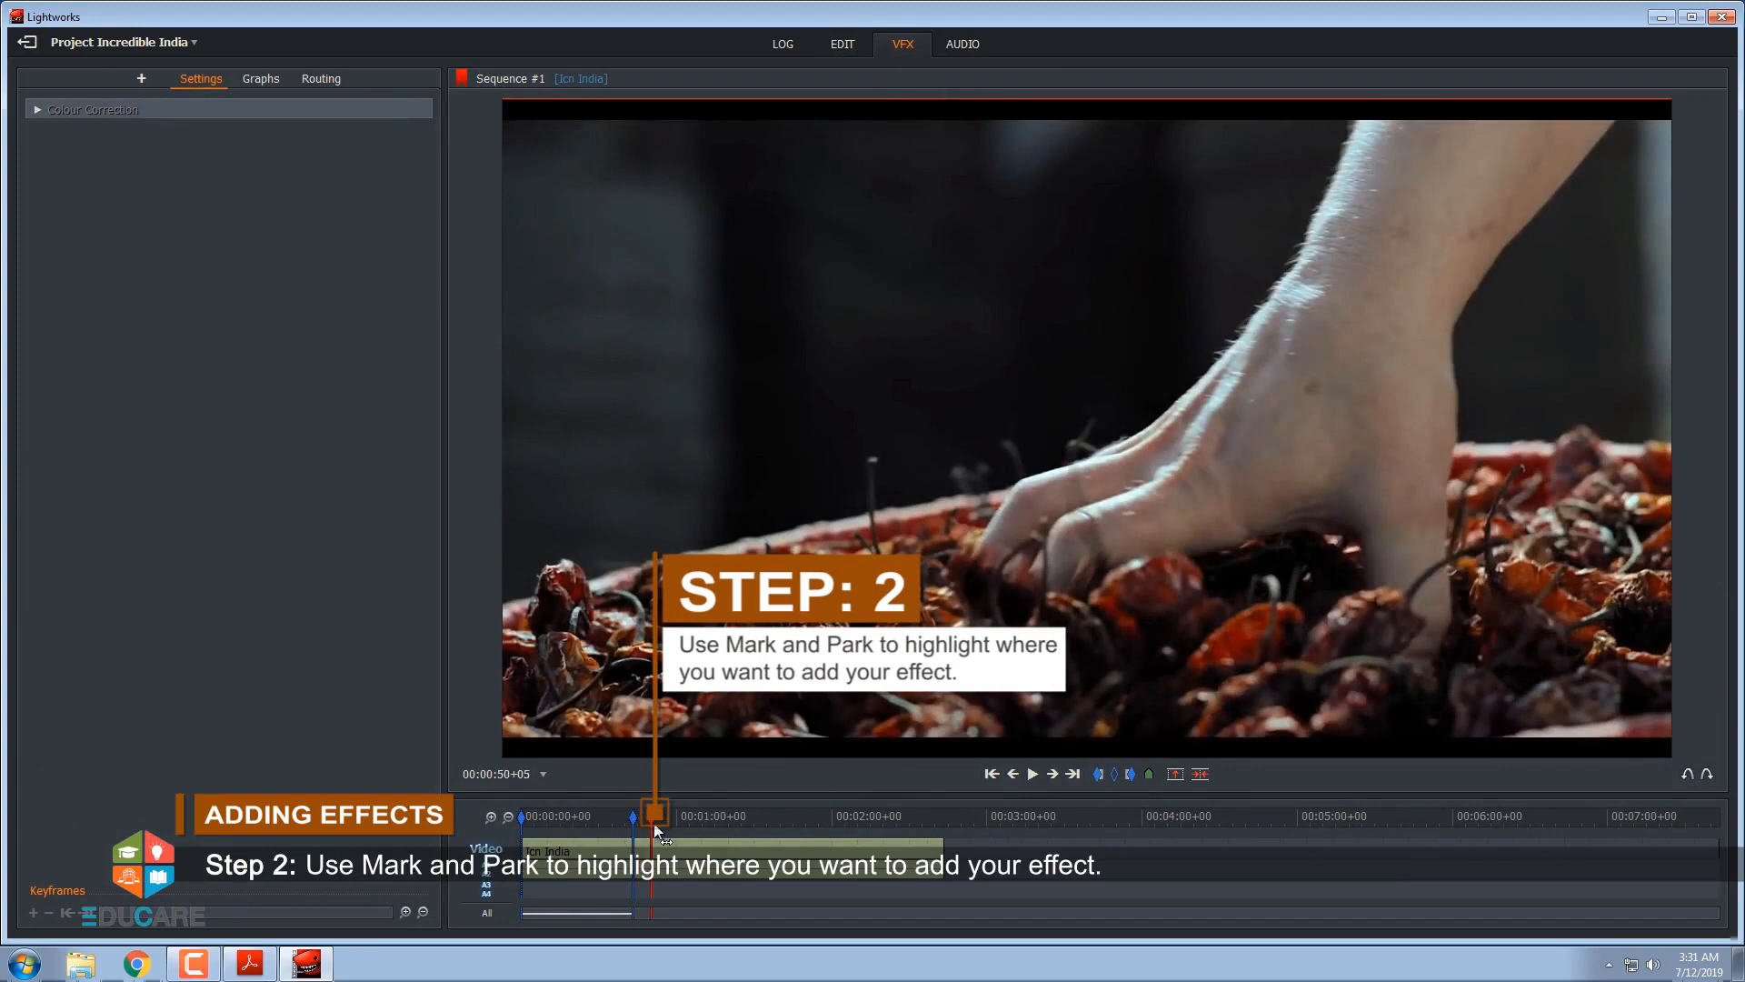
pyautogui.click(676, 821)
pyautogui.moveTo(676, 822); pyautogui.dragTo(679, 821)
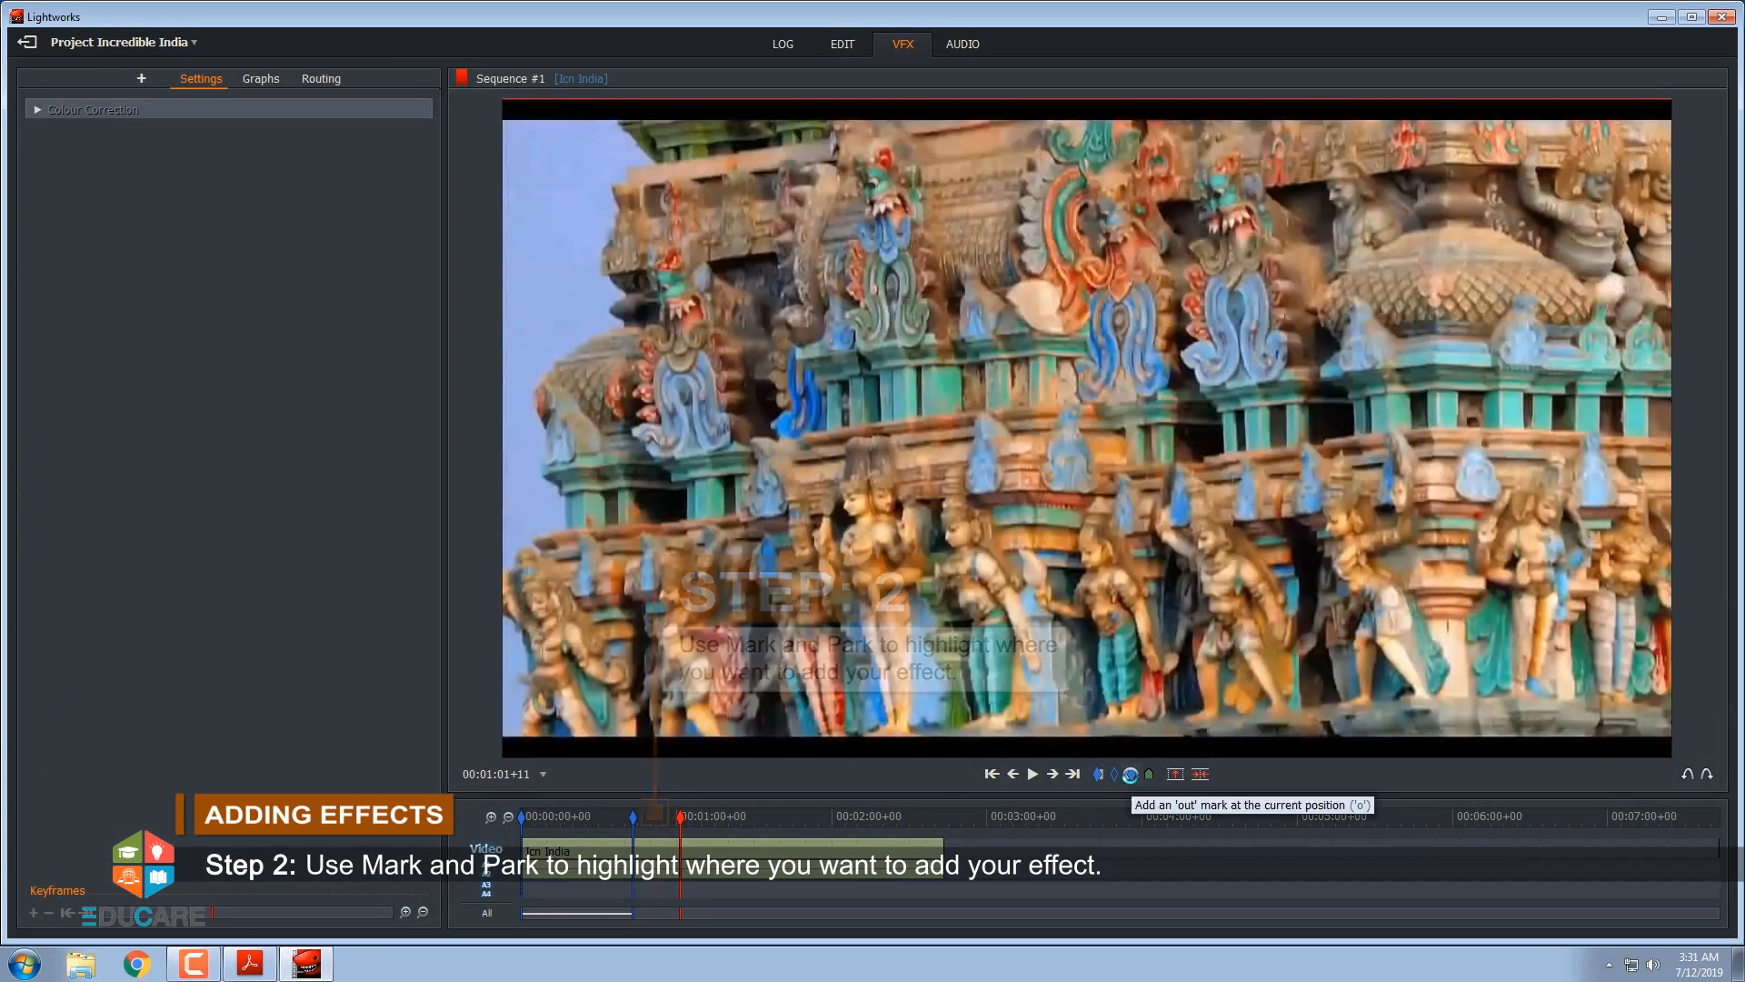
pyautogui.click(1129, 775)
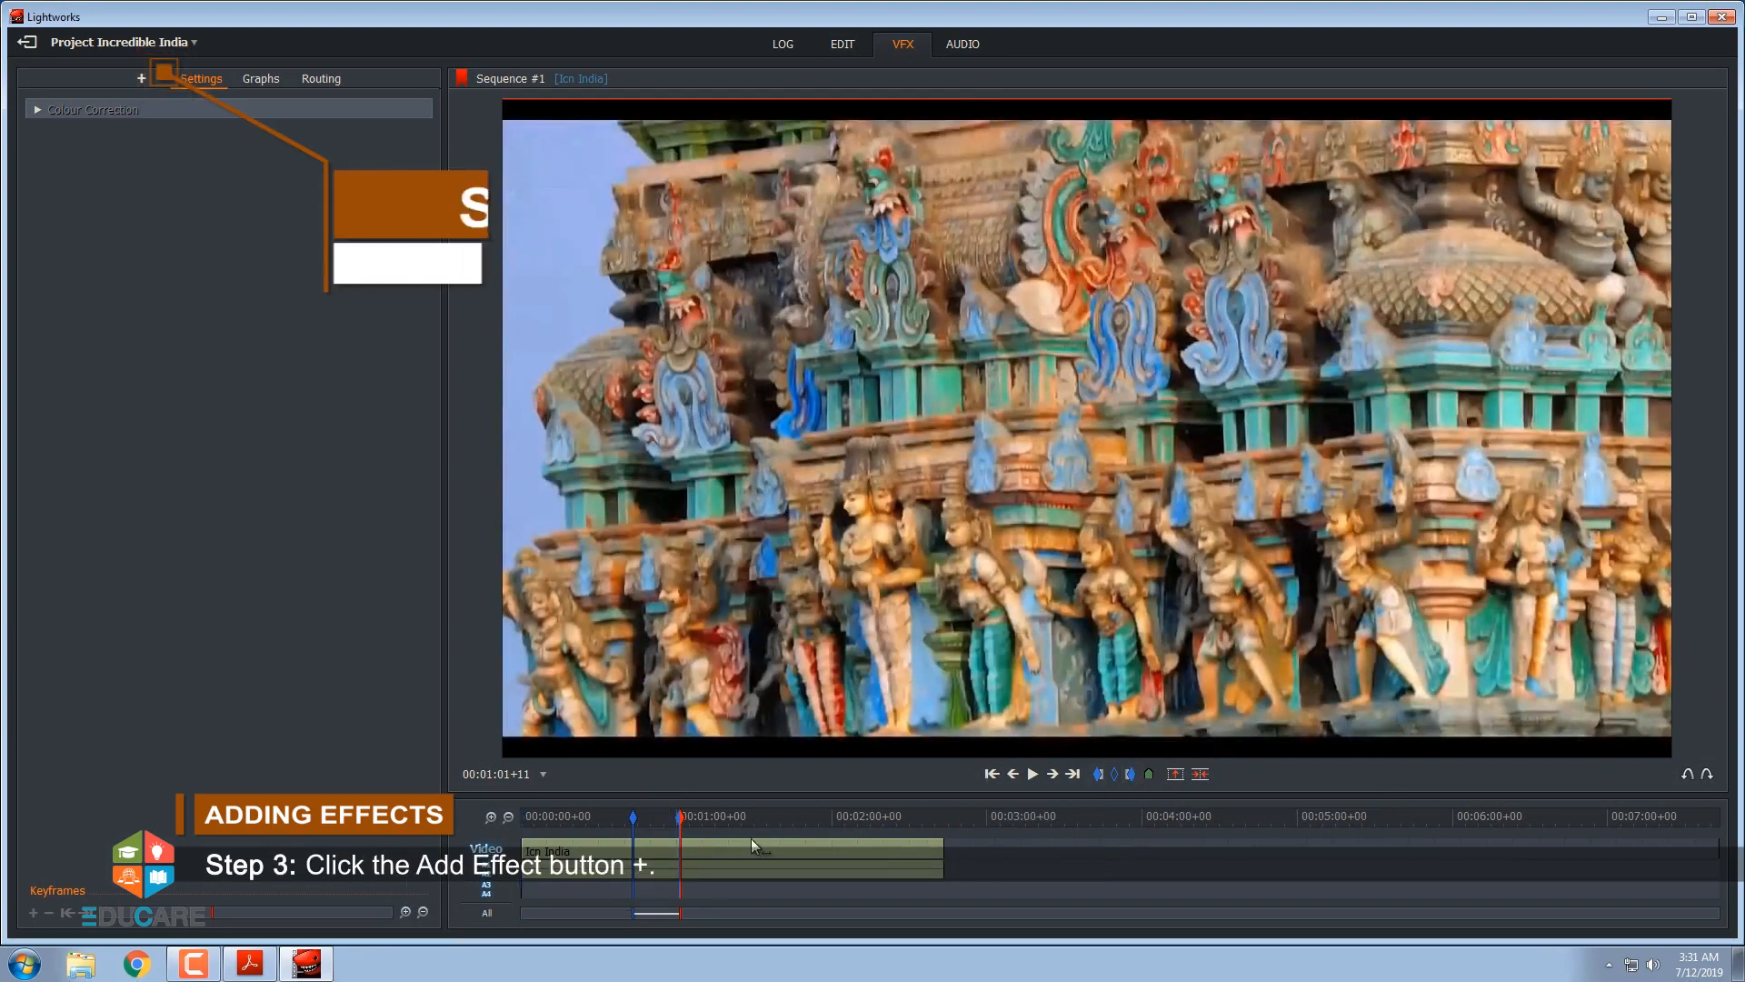
pyautogui.click(667, 848)
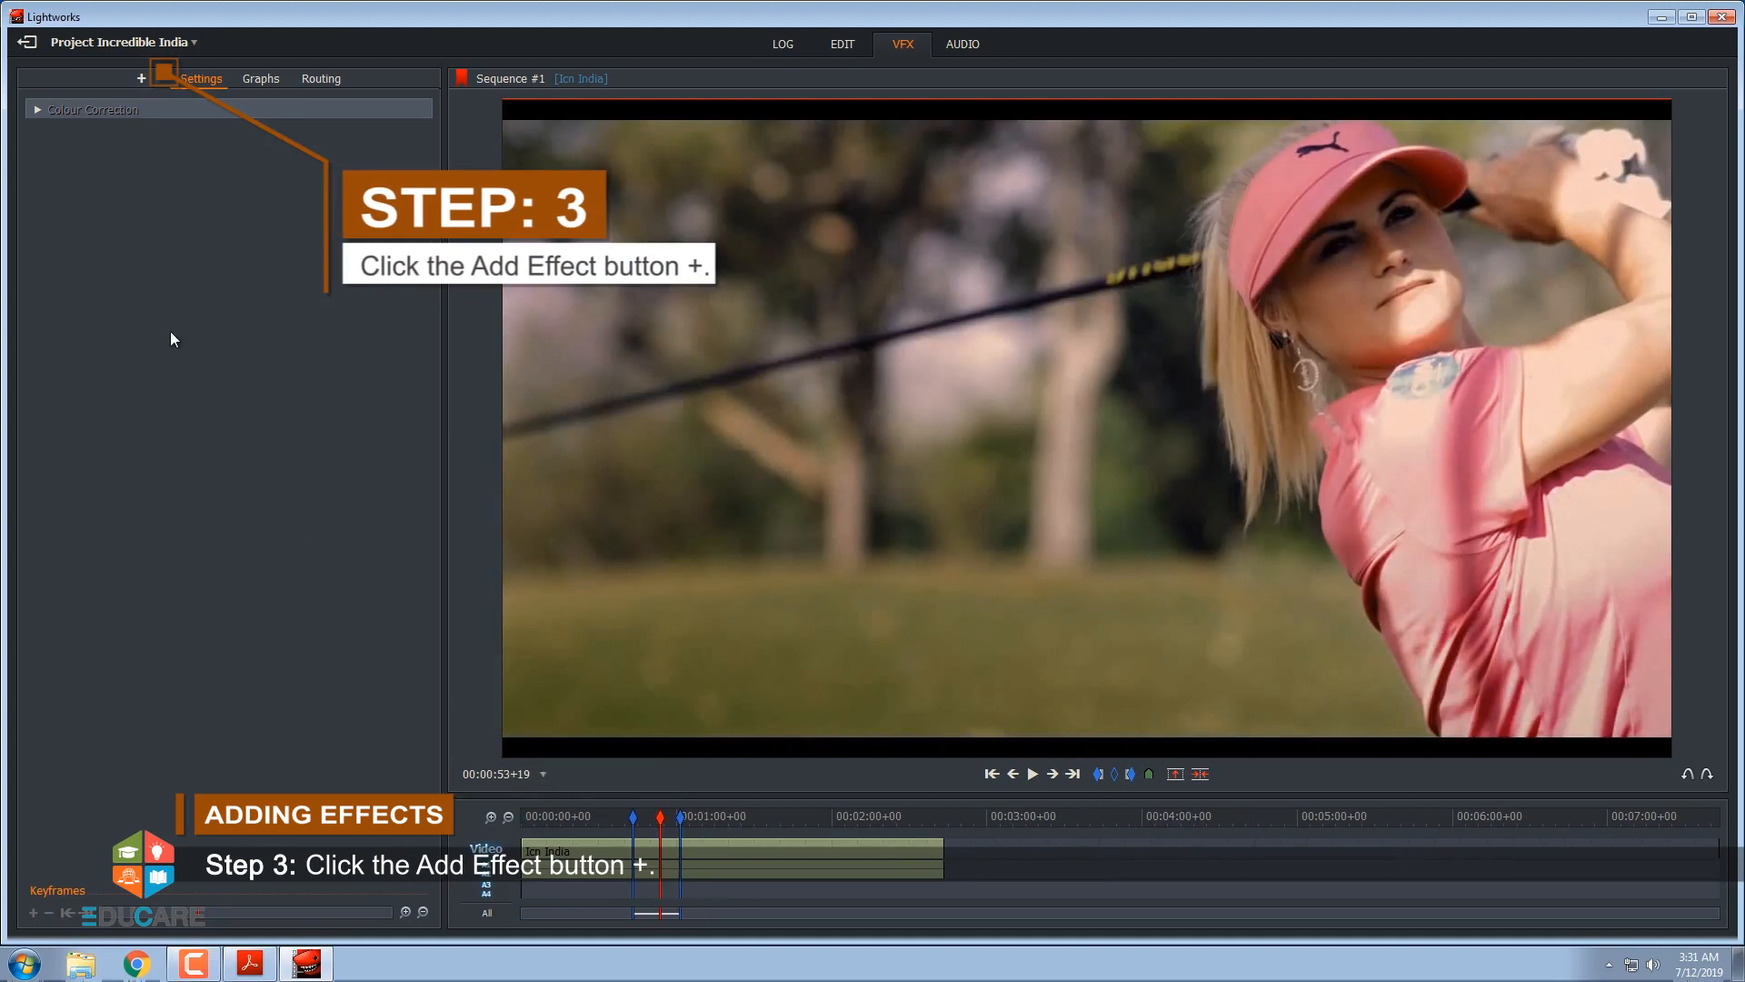
# Apply the Angle Left picture-in-picture preset from the DVE category to the marked section and preview it in the timeline
pyautogui.click(142, 82)
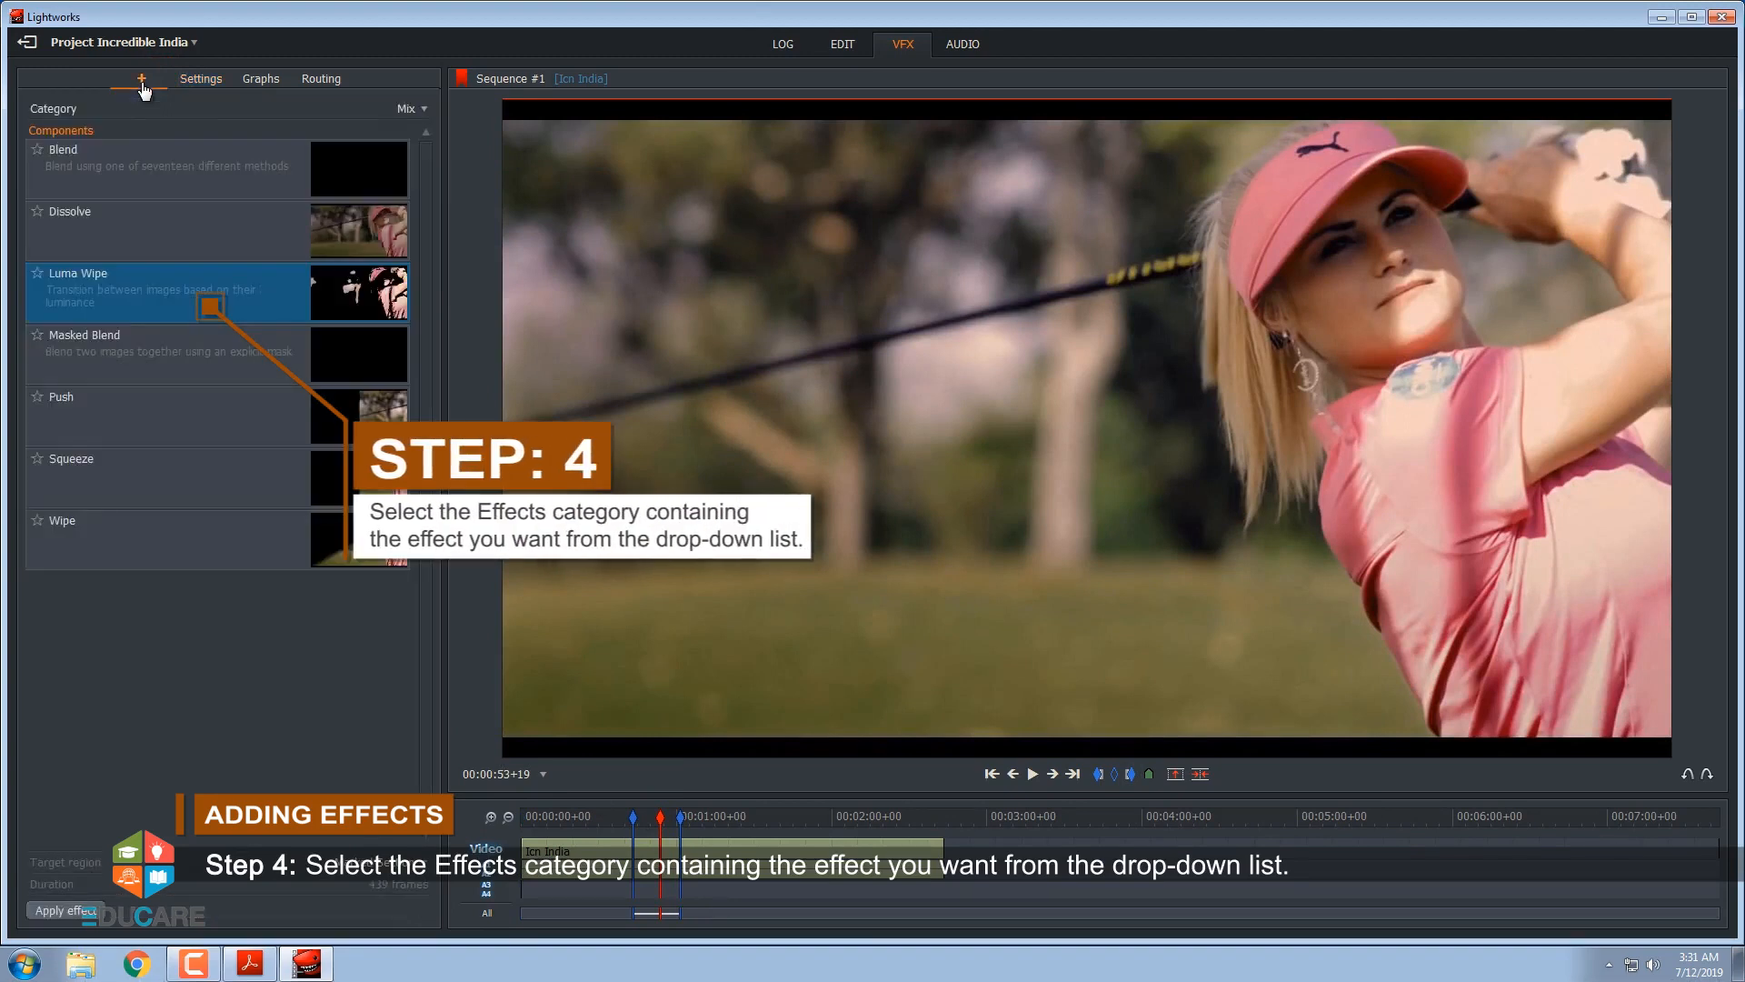
pyautogui.click(424, 110)
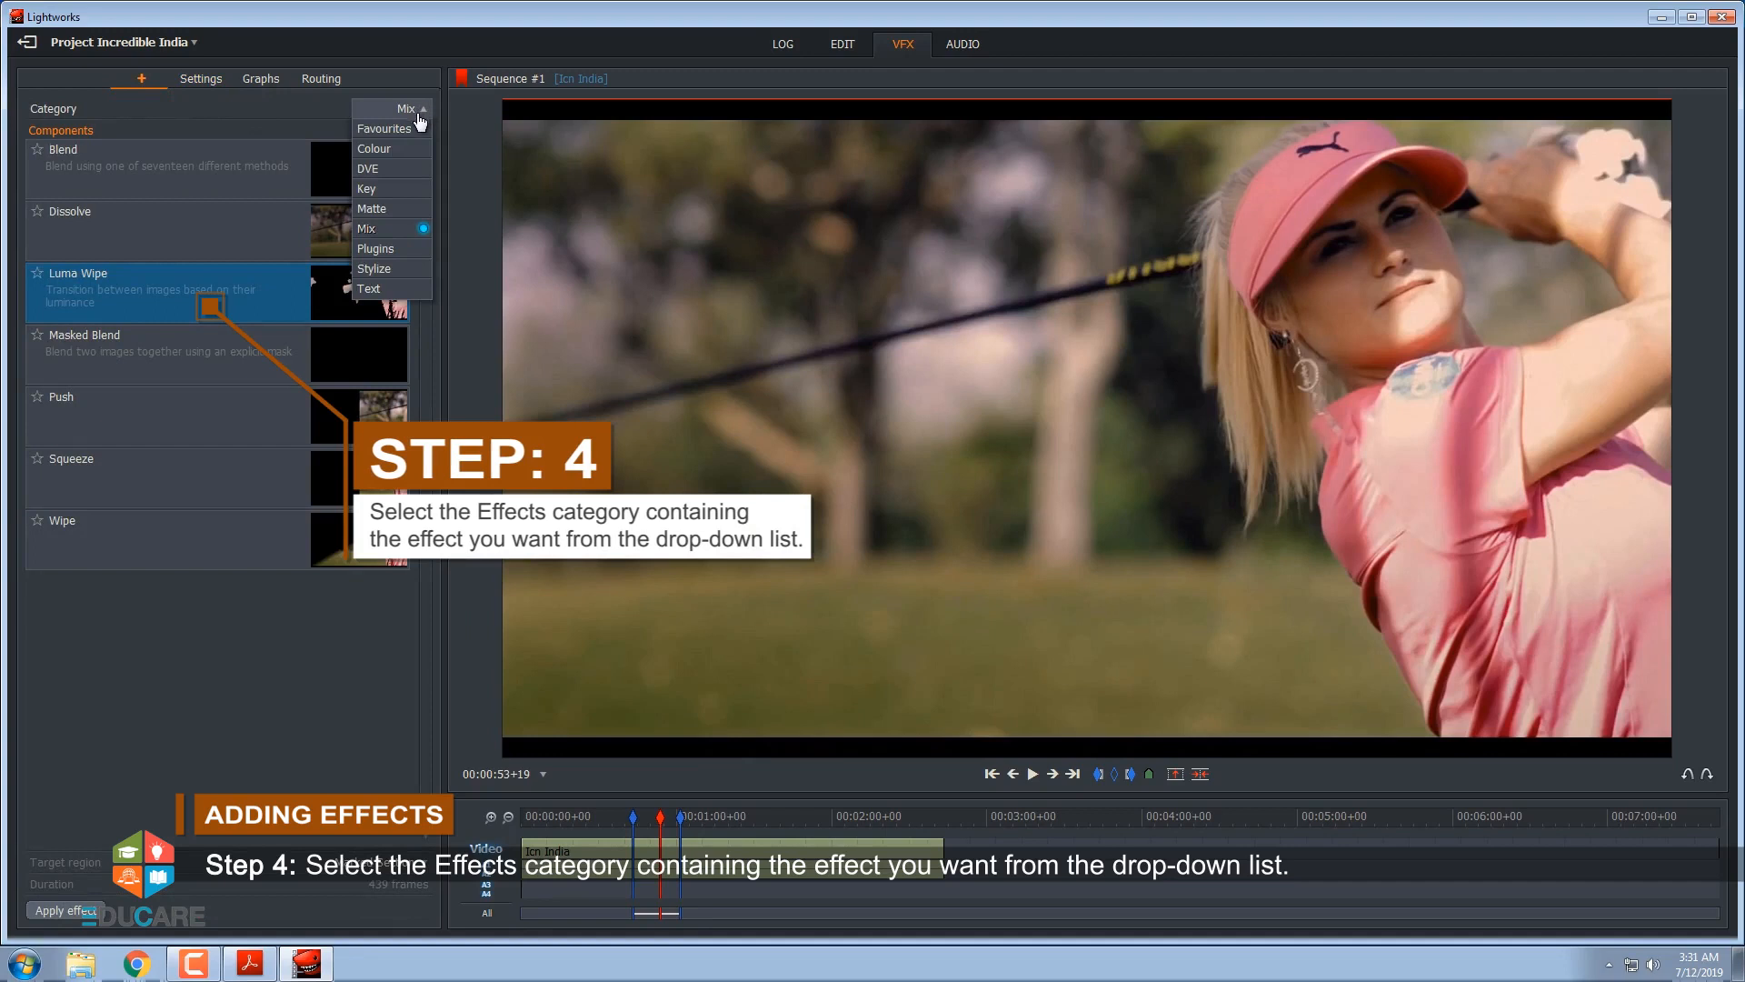
pyautogui.click(380, 169)
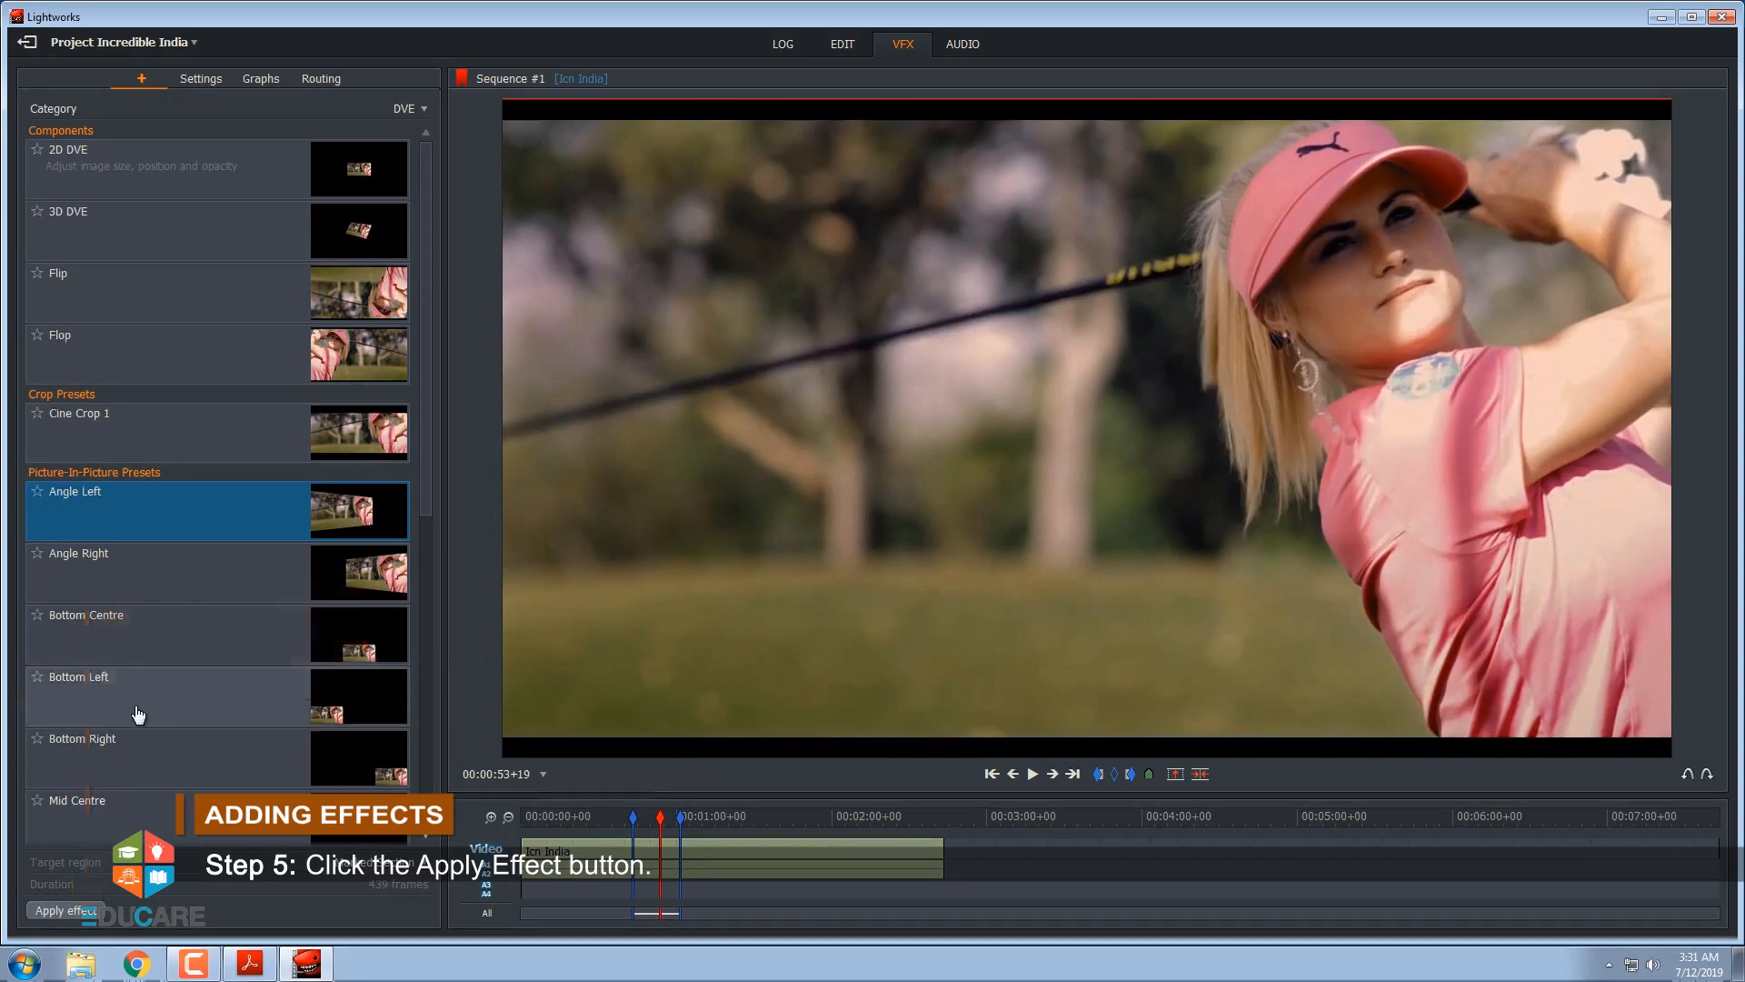
pyautogui.click(56, 912)
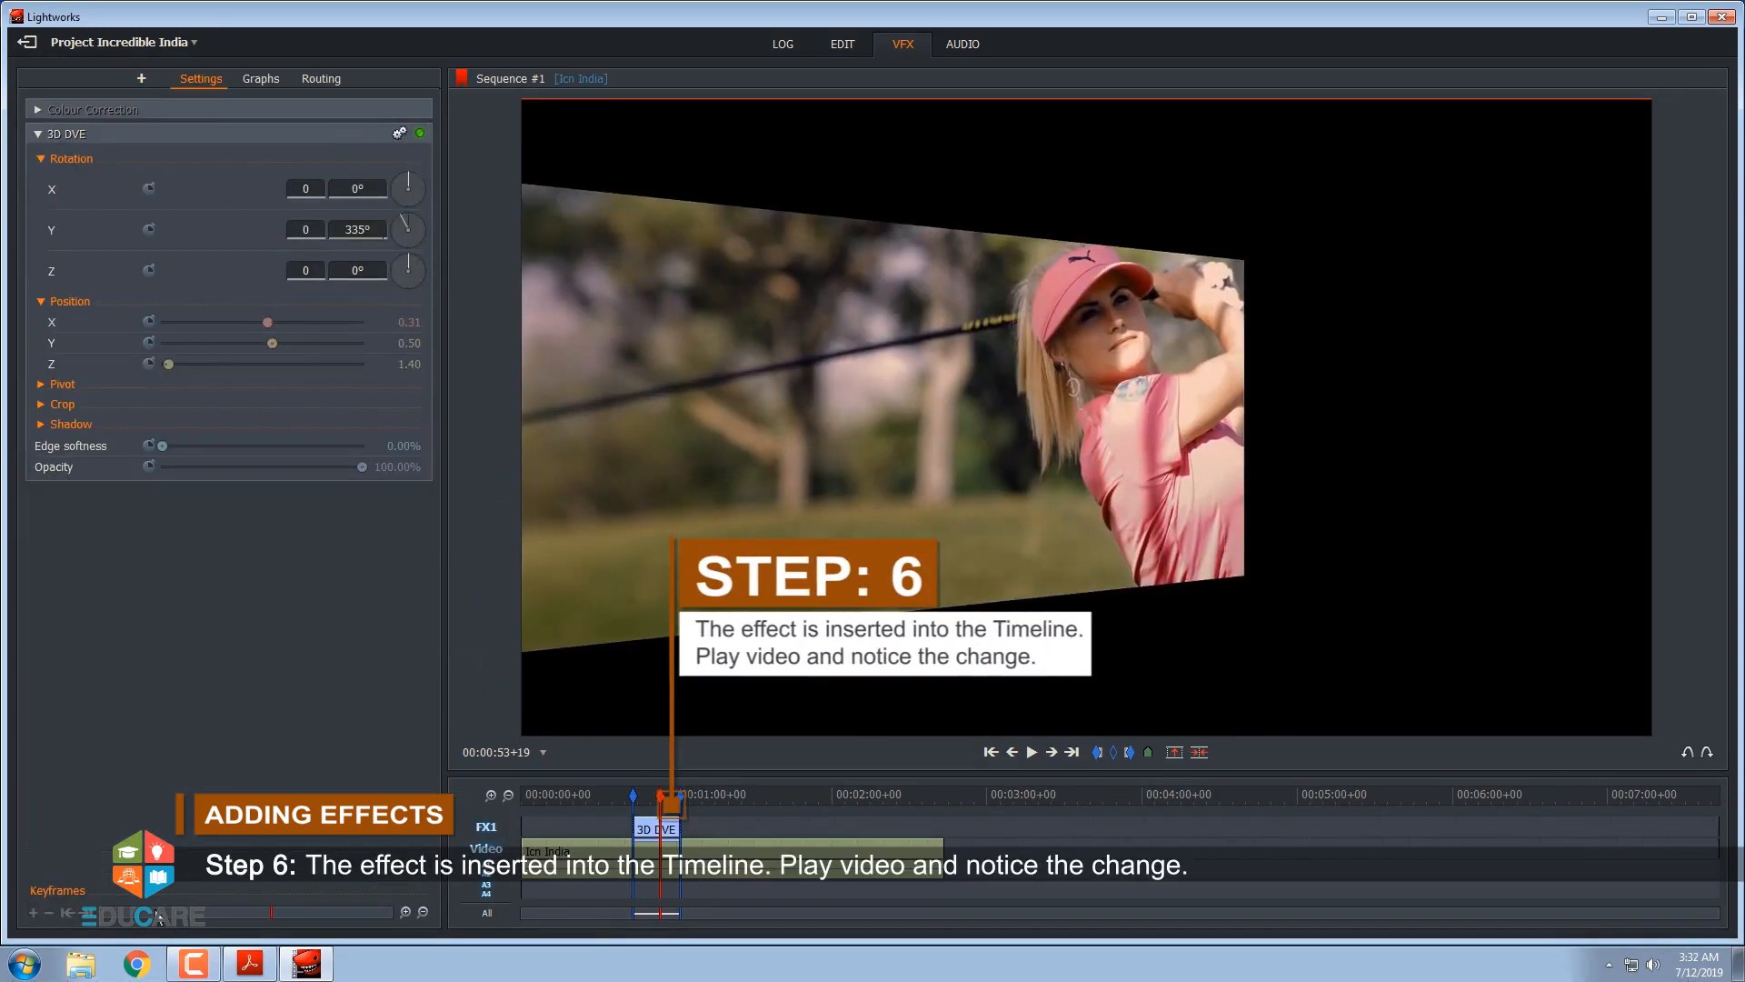
pyautogui.moveTo(627, 798); pyautogui.dragTo(656, 804)
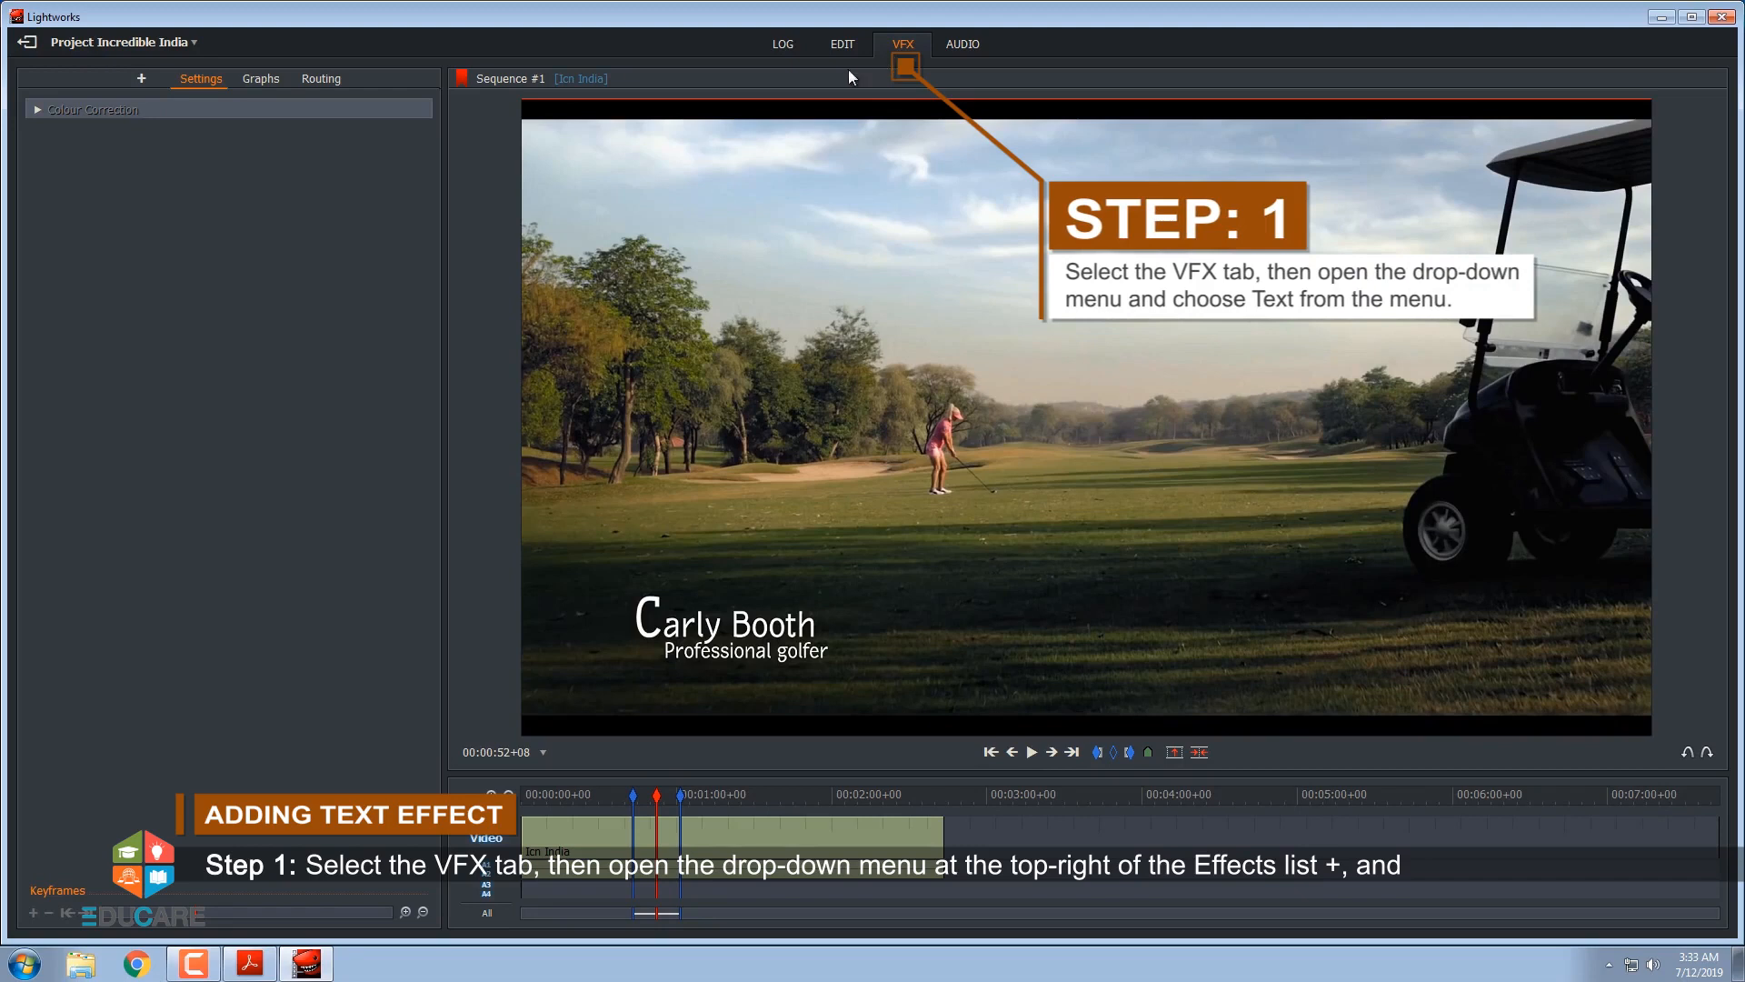
# Add the Crawl effect from the Text category to the marked section of the sequence
pyautogui.click(141, 82)
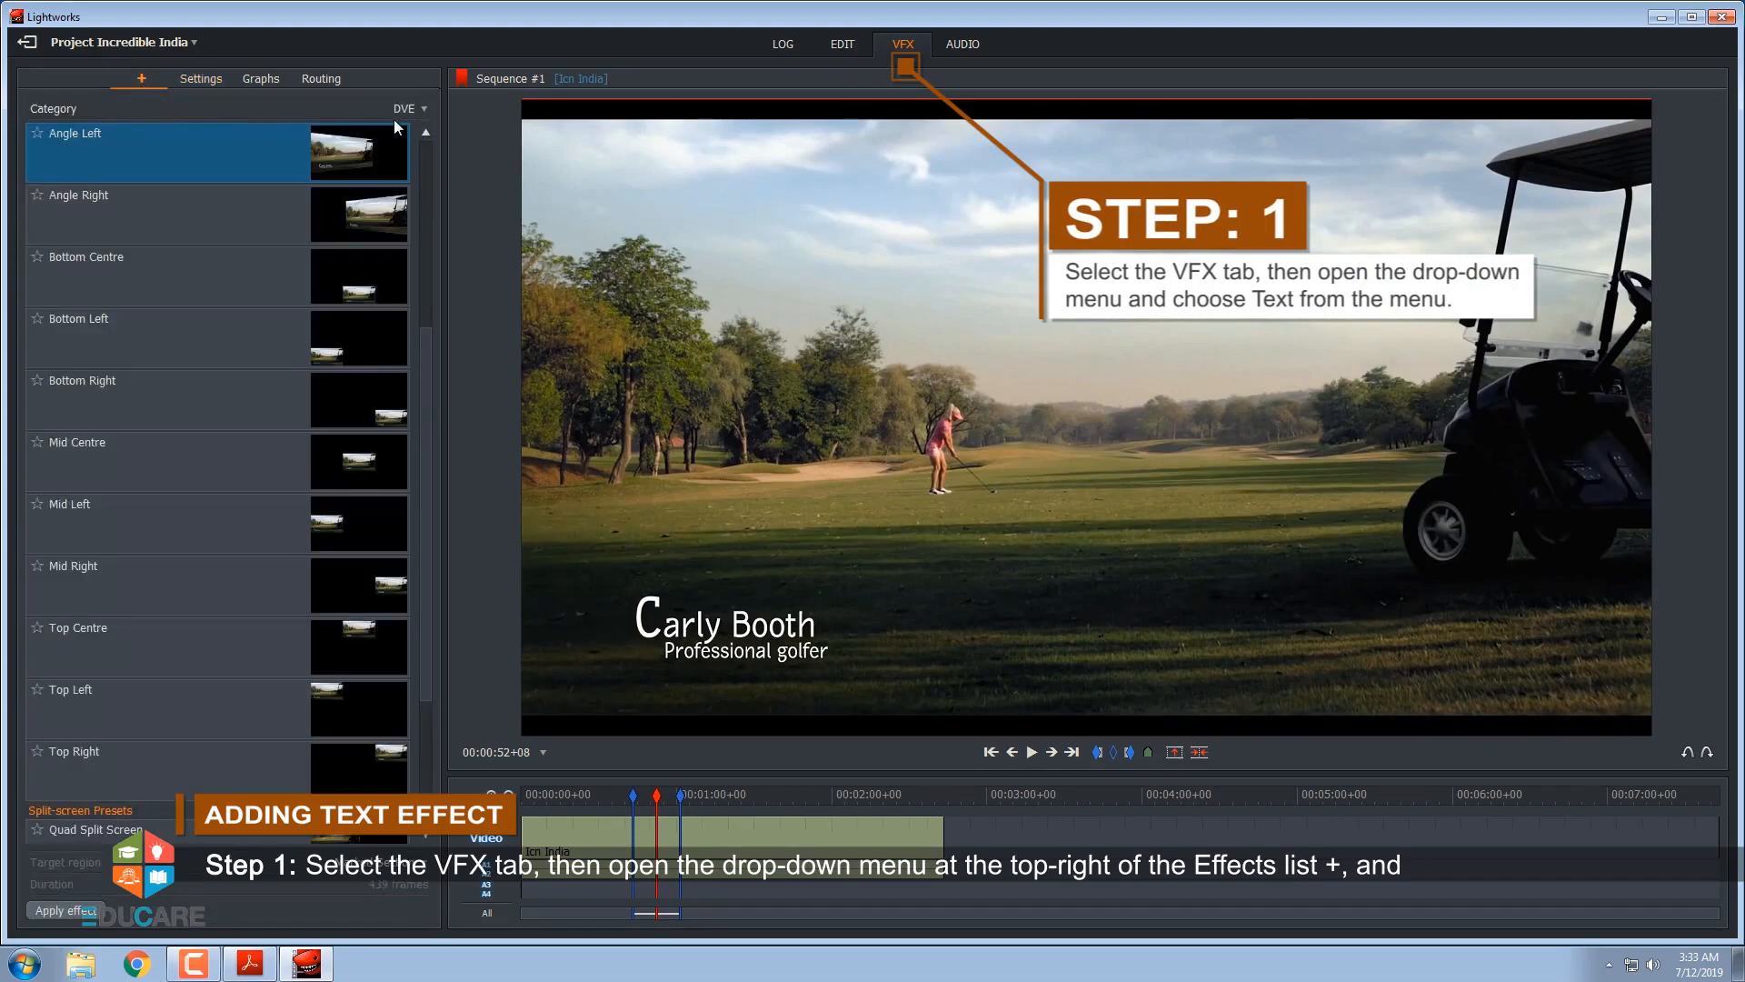
pyautogui.click(423, 113)
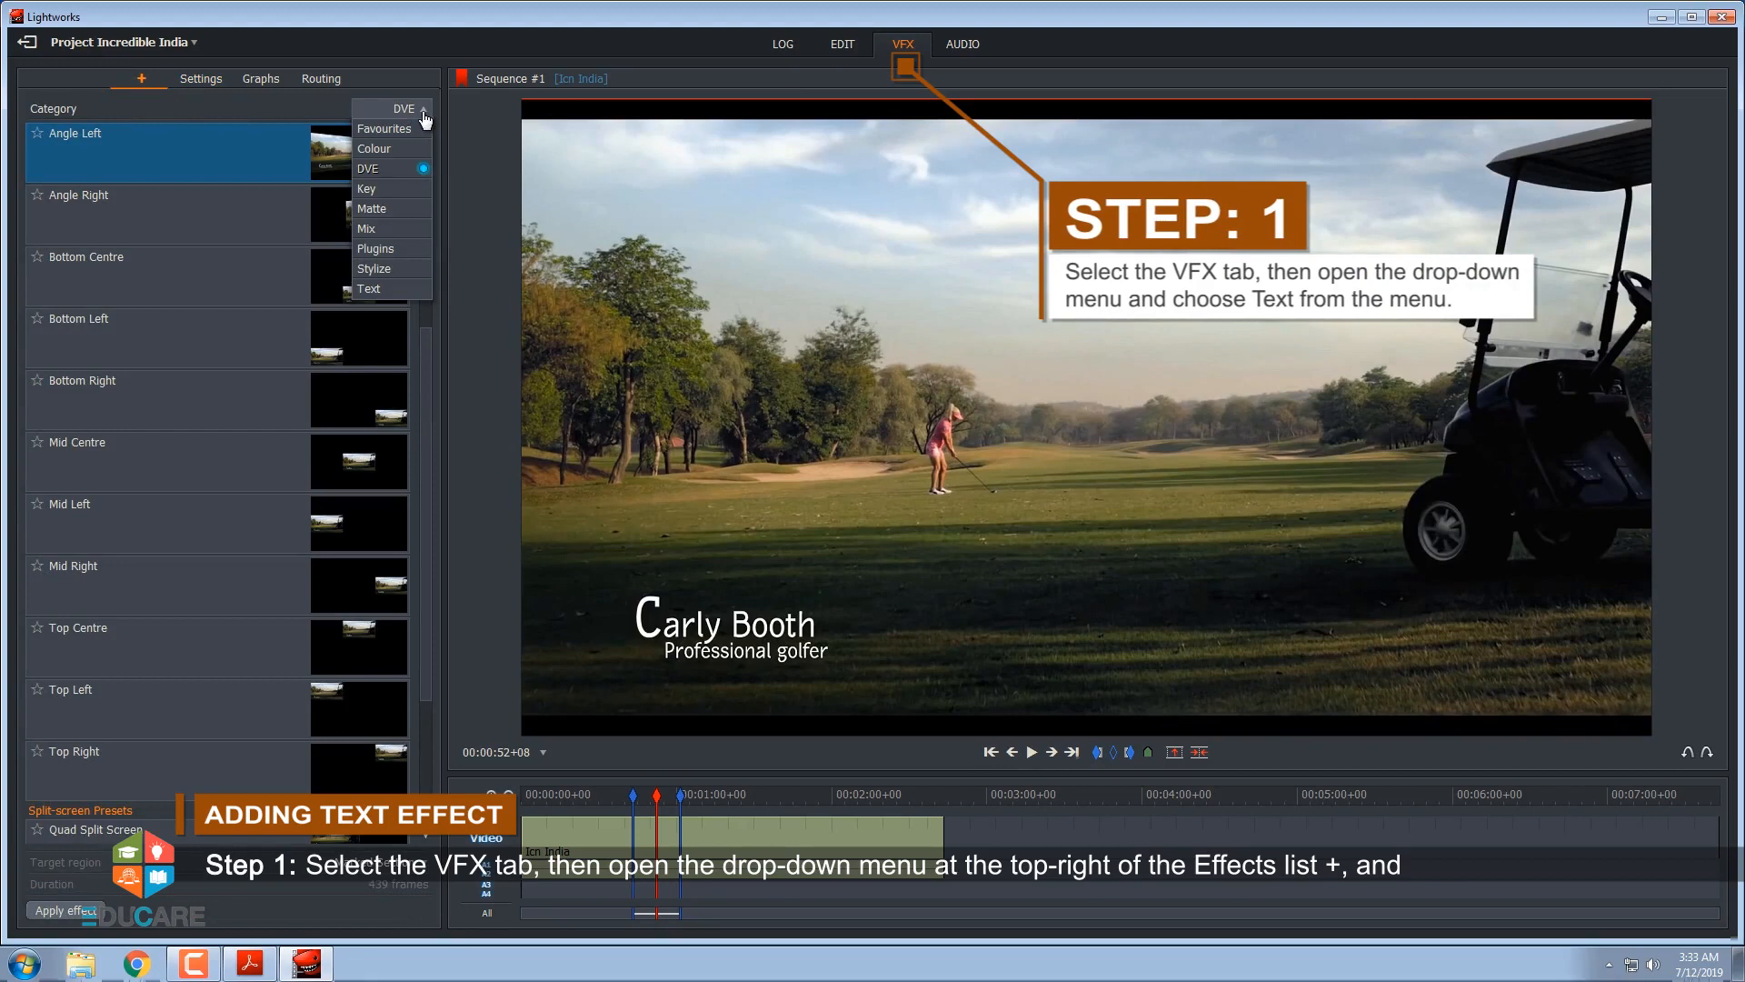
pyautogui.click(404, 287)
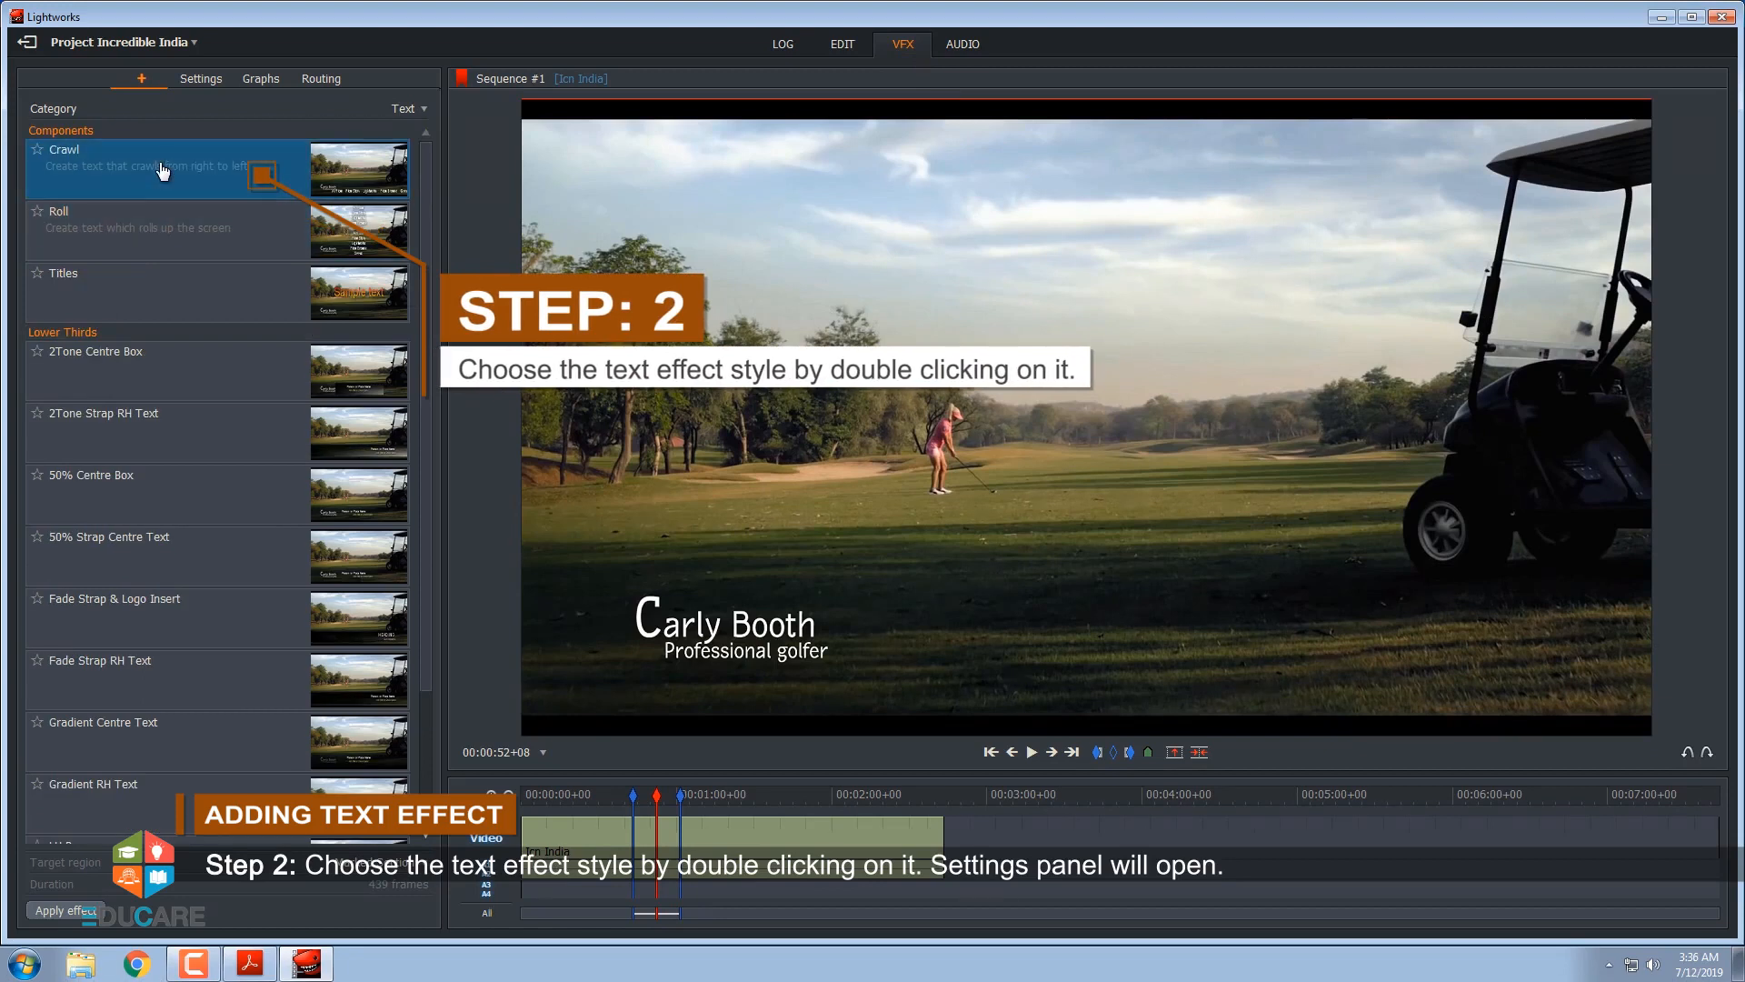
pyautogui.doubleClick(163, 171)
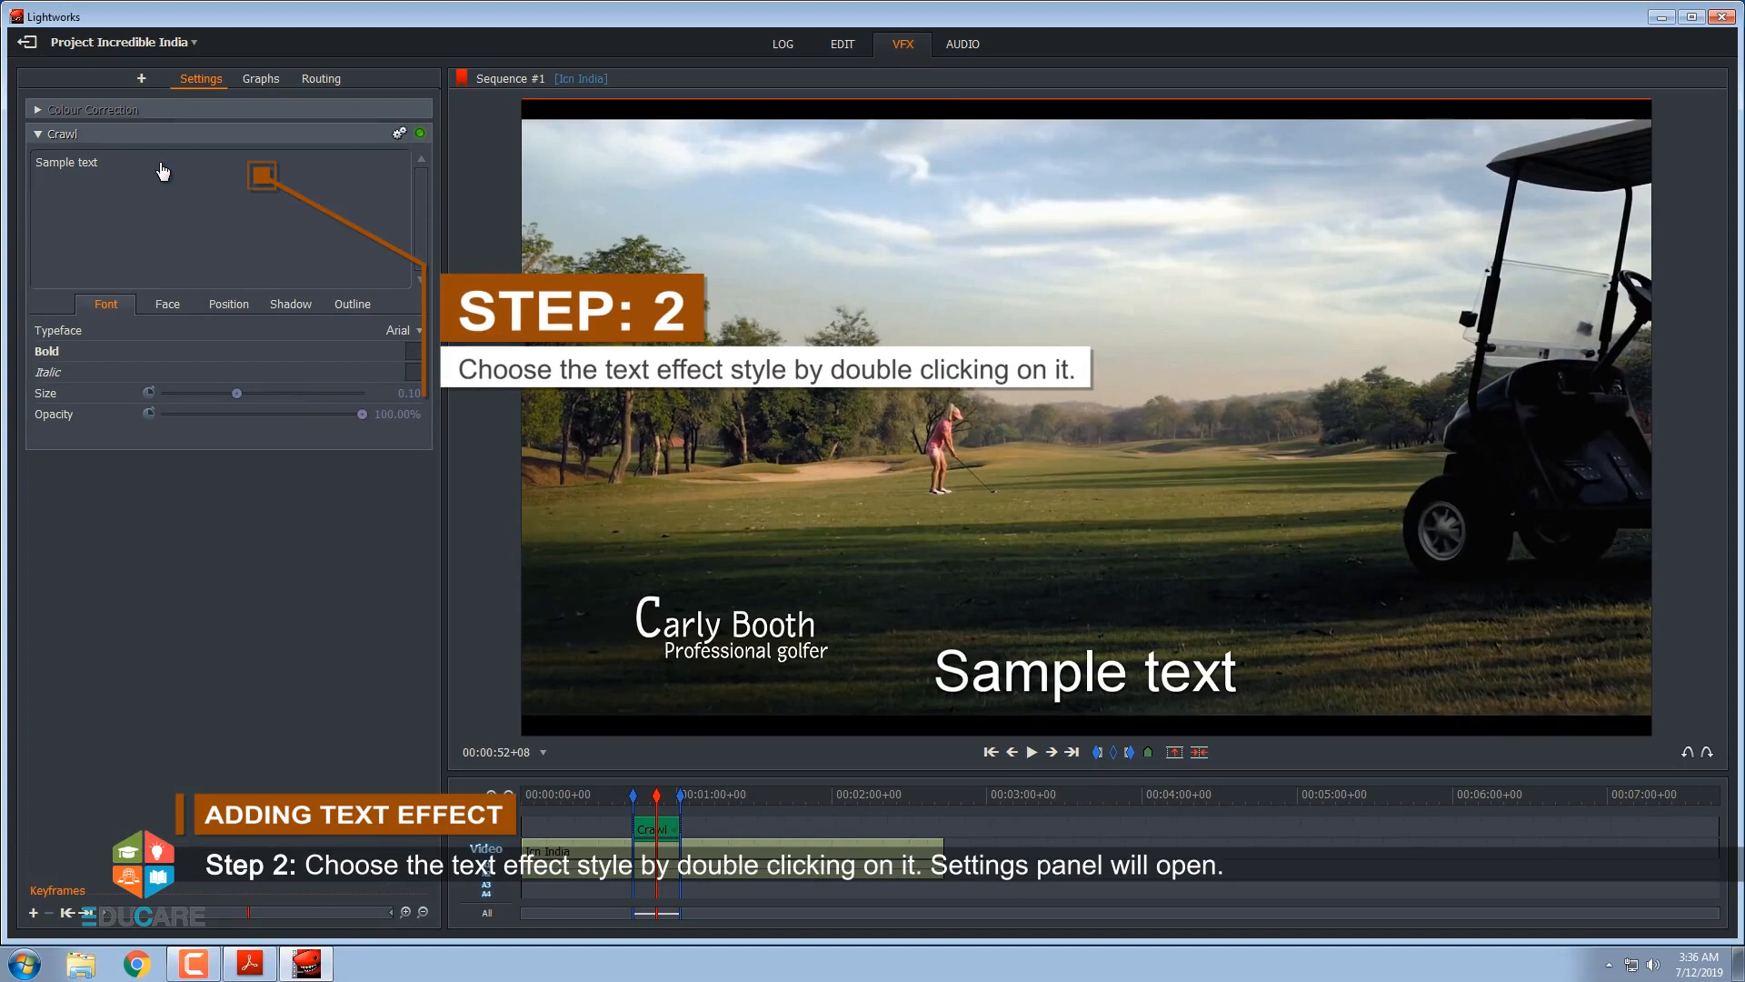
# Replace the crawl's sample text with "Incredible India" and play the section from its start
pyautogui.moveTo(114, 164); pyautogui.dragTo(36, 163)
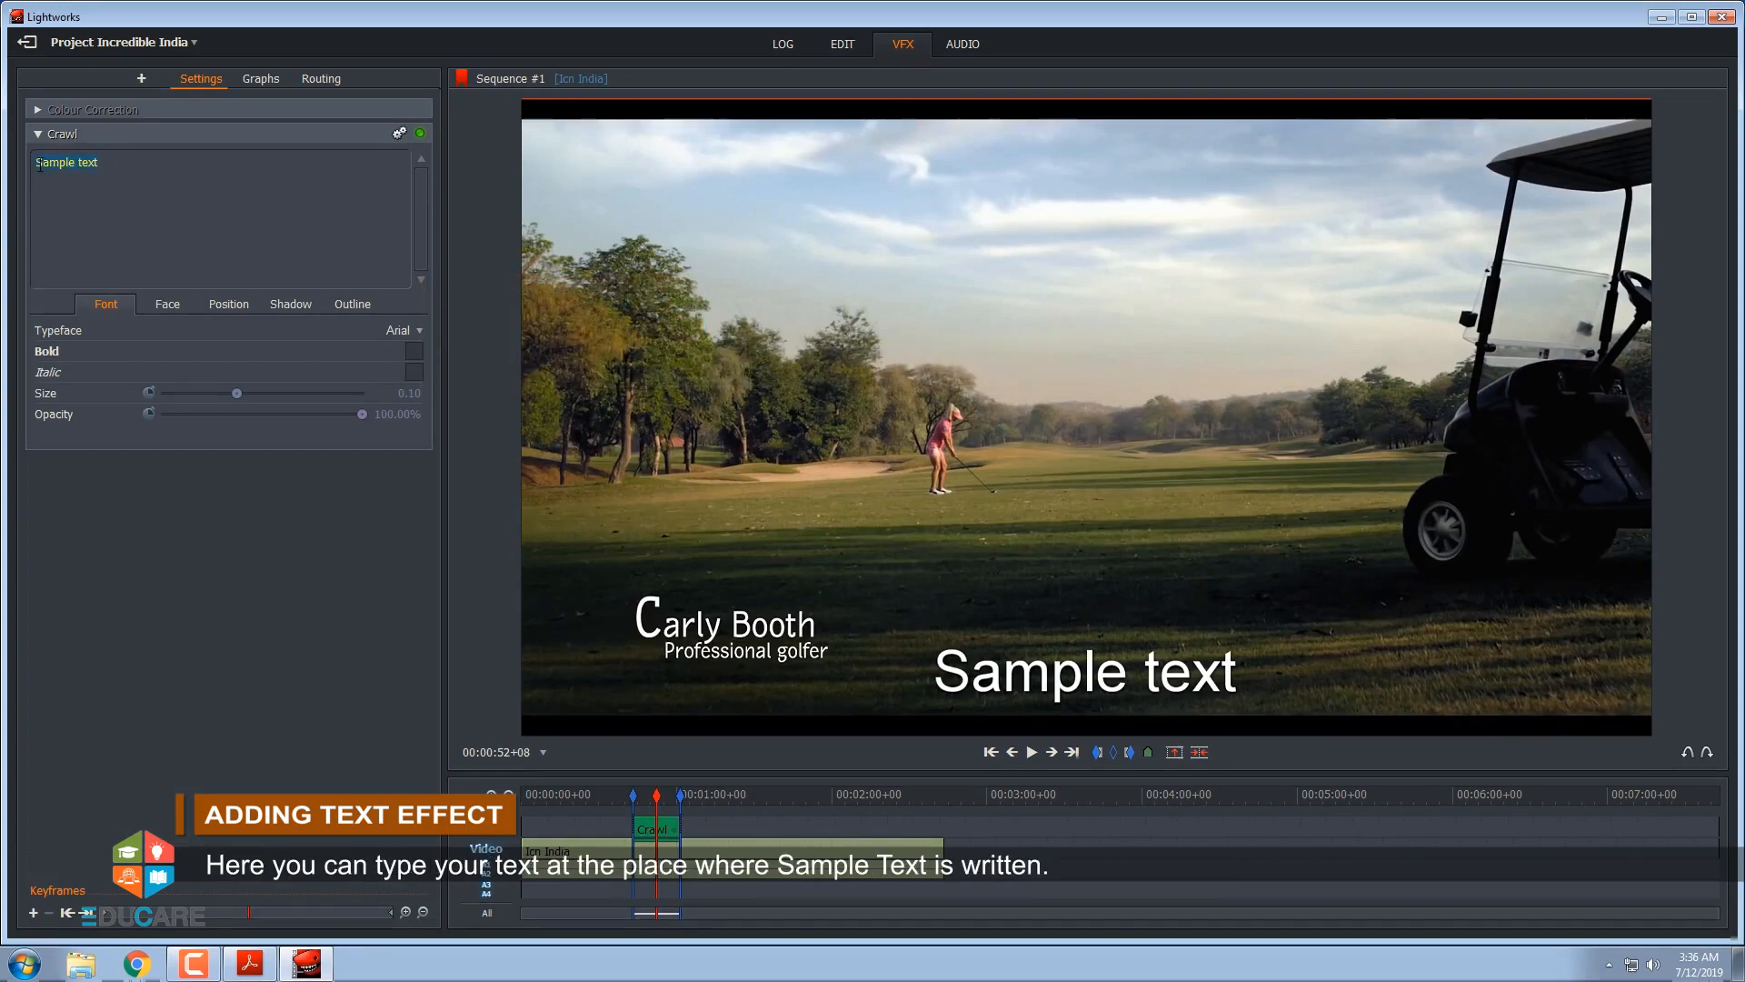
pyautogui.write('Incredible India')
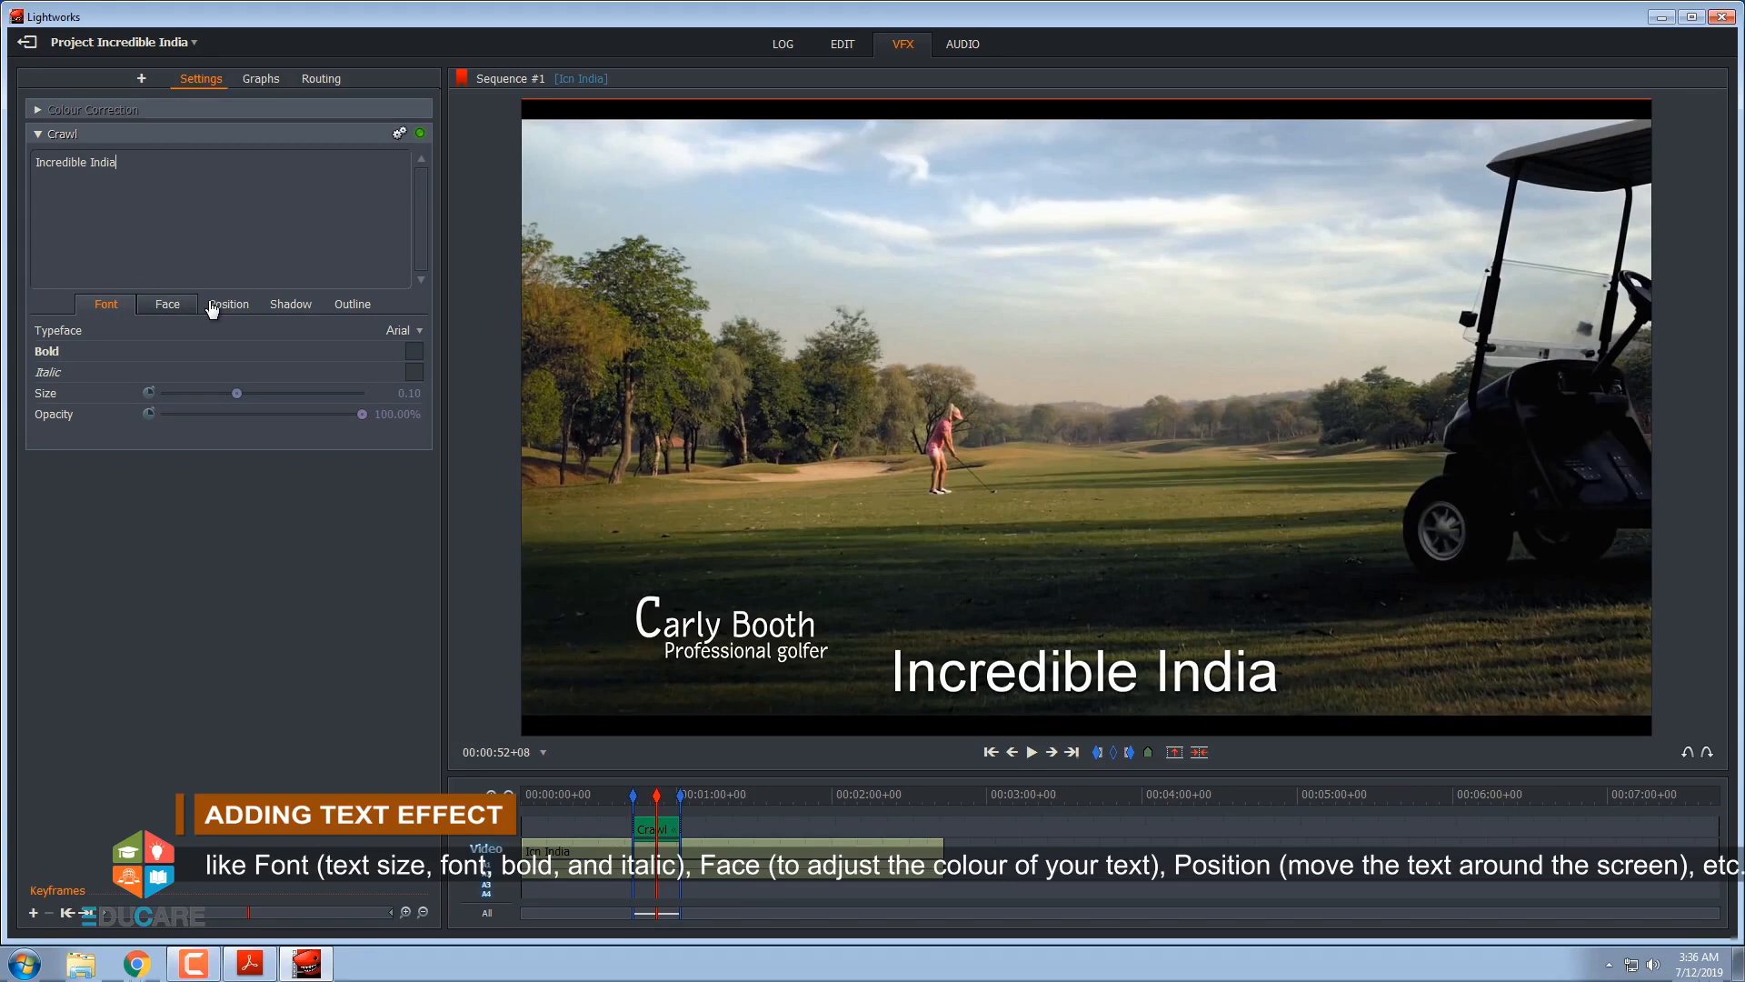
pyautogui.click(279, 305)
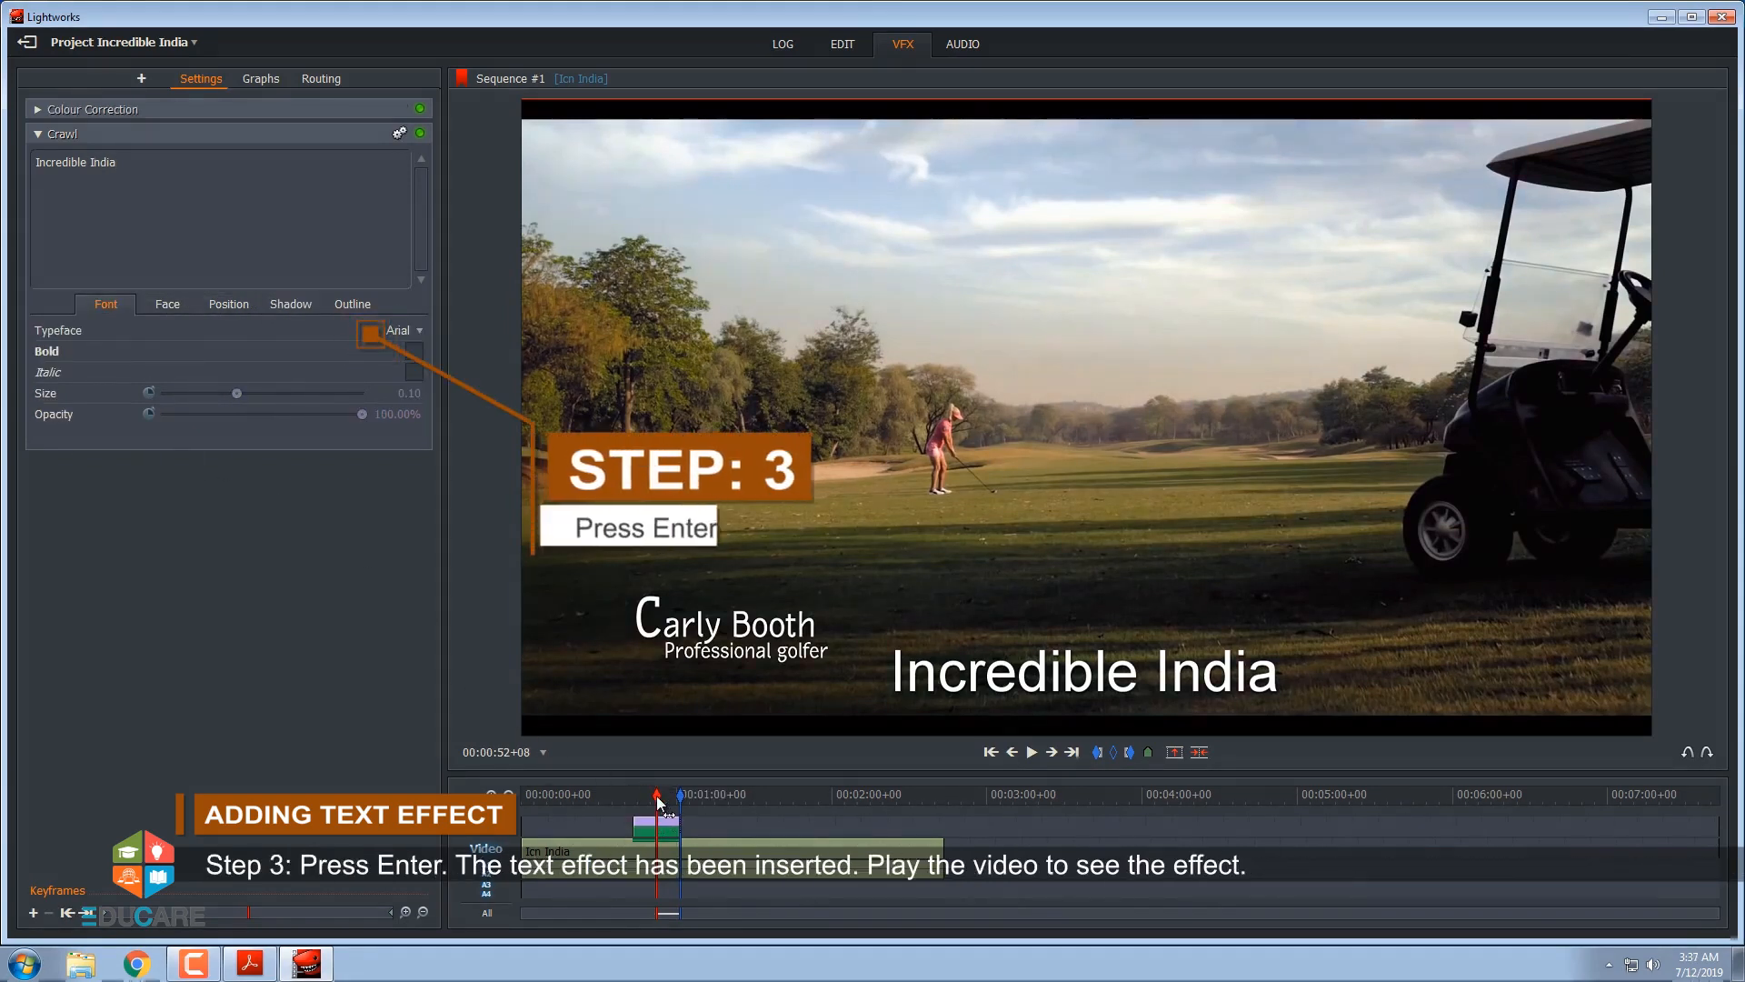
pyautogui.moveTo(649, 797); pyautogui.dragTo(630, 802)
pyautogui.press('space')
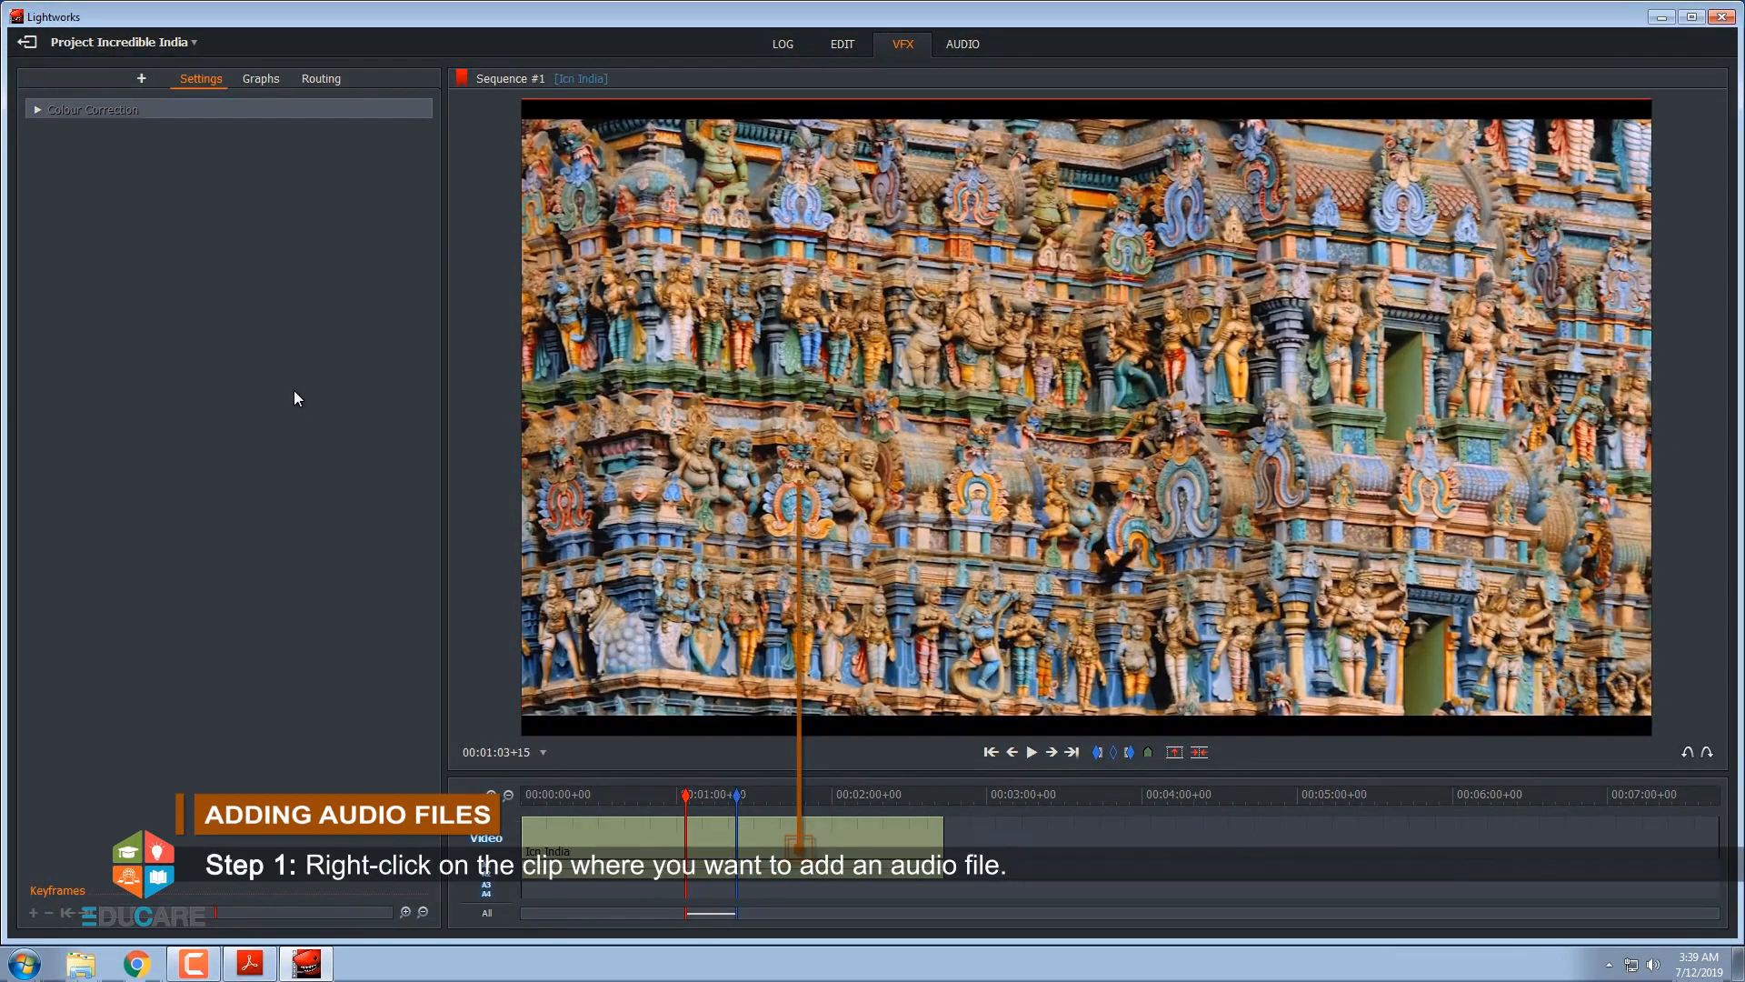
# Add an audio track to Sequence #1
pyautogui.rightClick(819, 871)
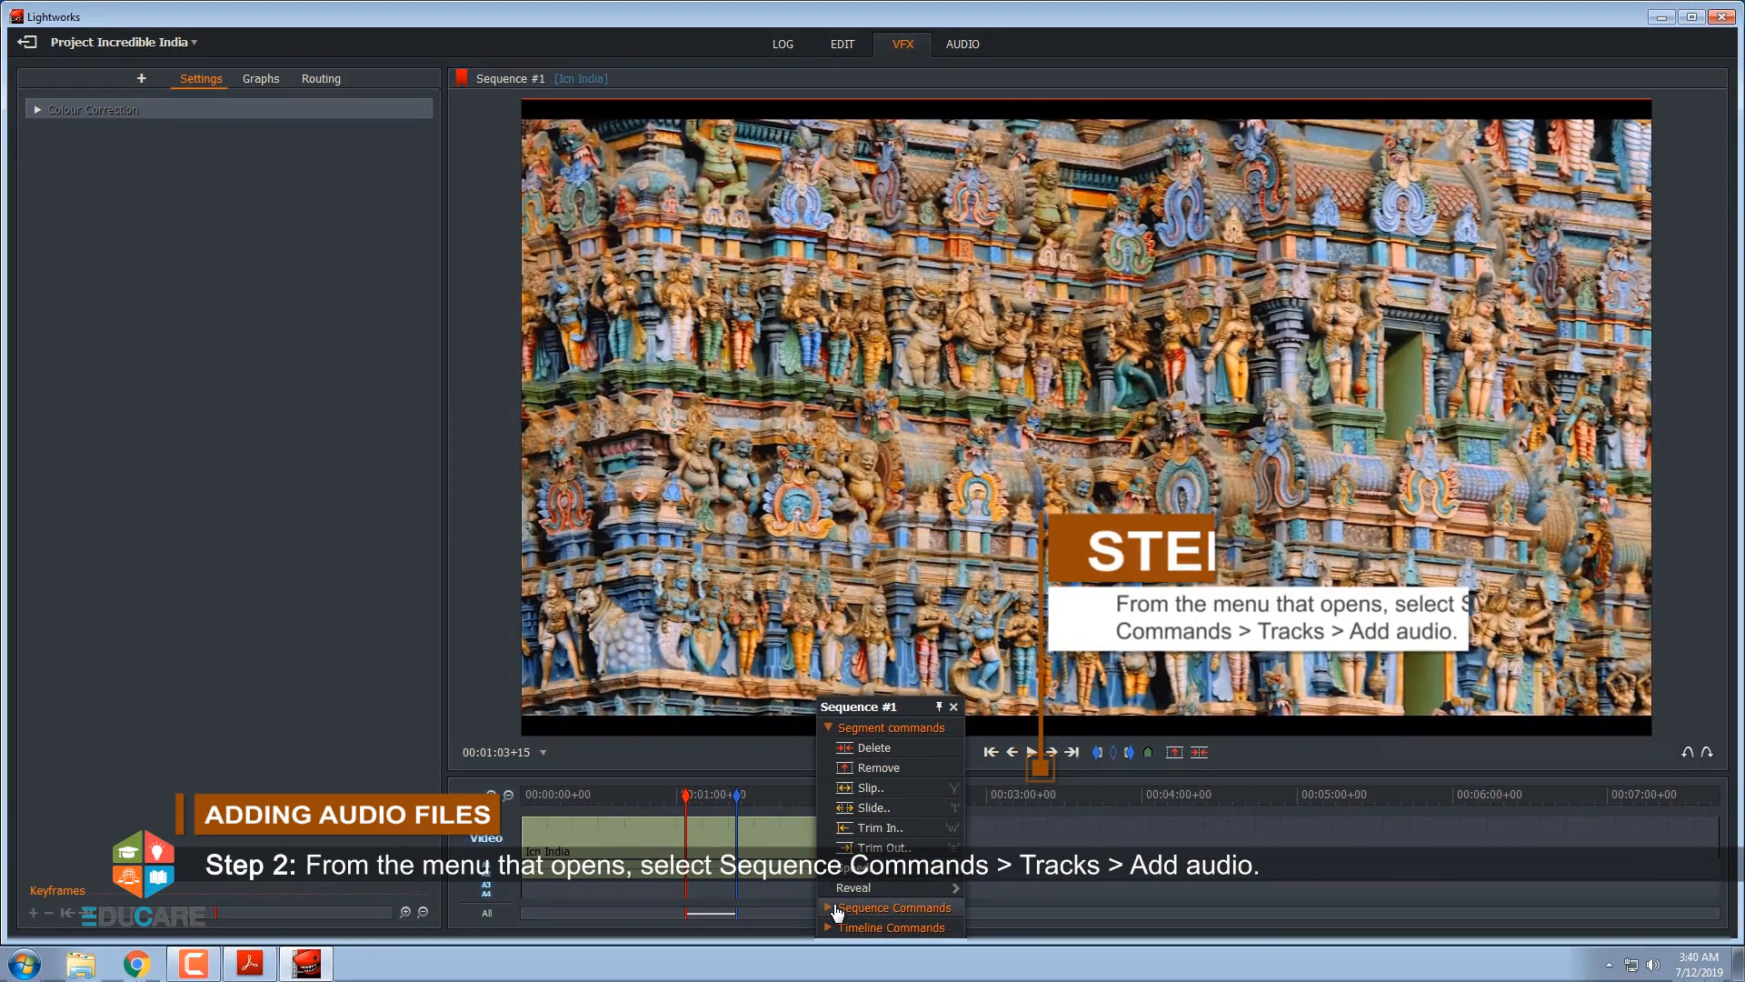
pyautogui.click(837, 907)
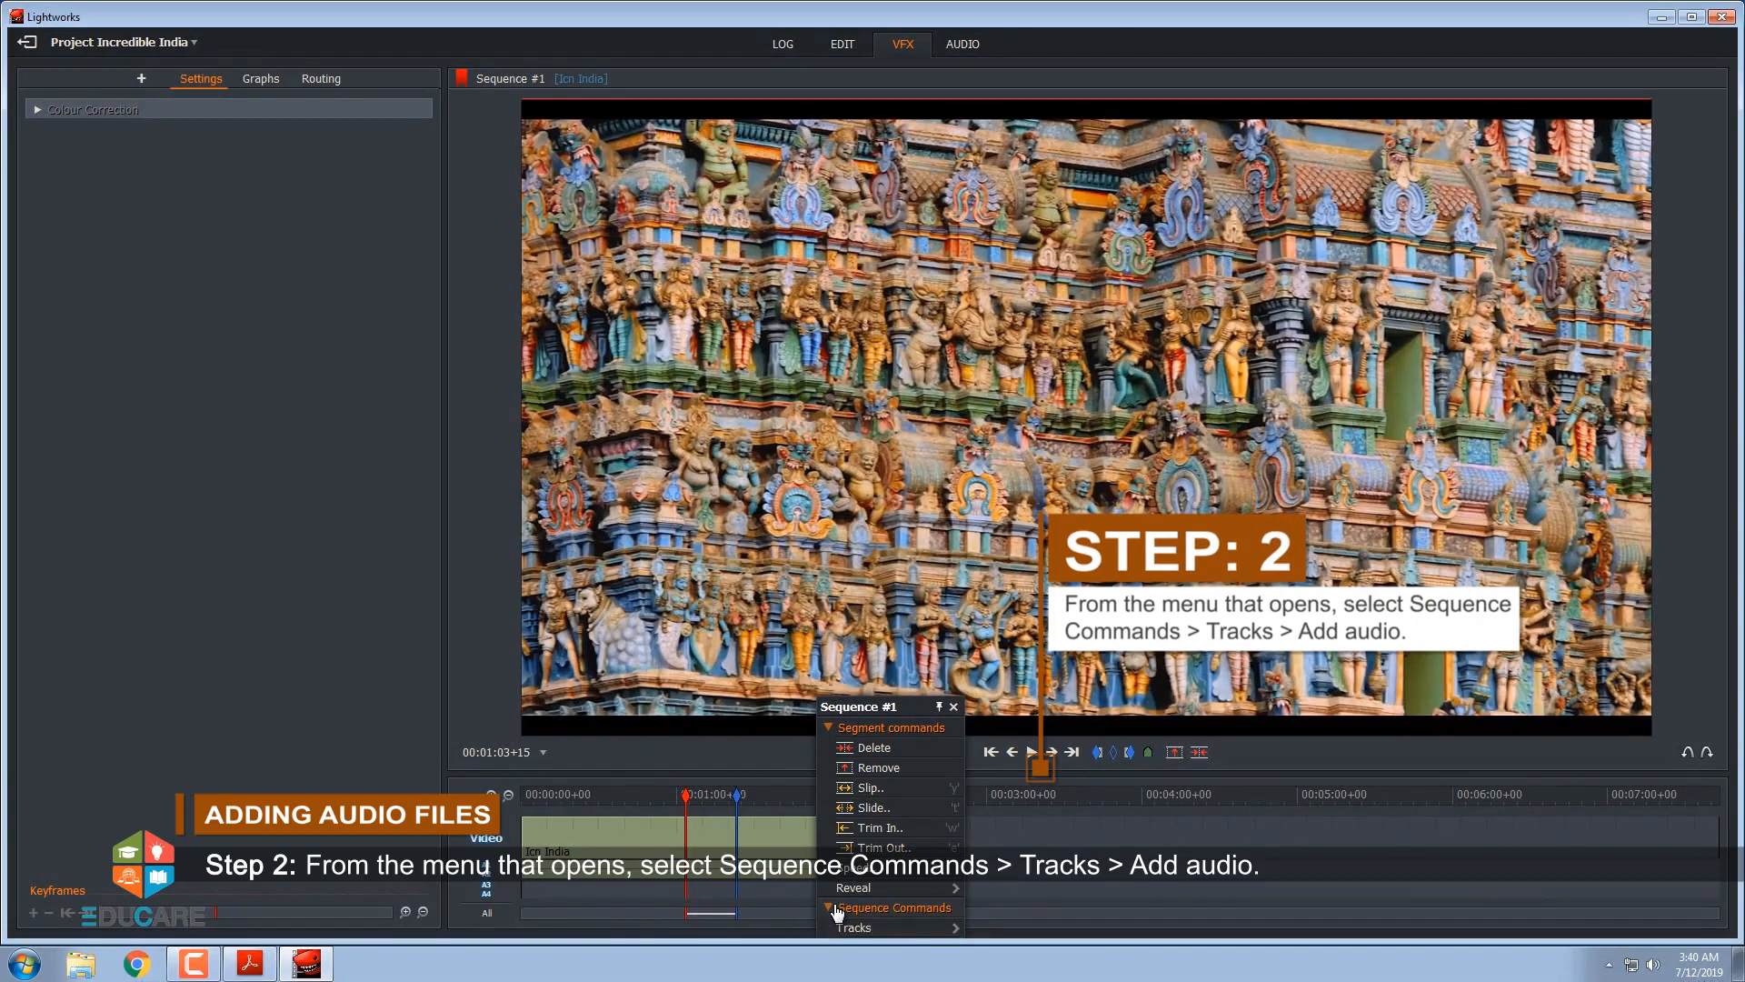
pyautogui.click(847, 928)
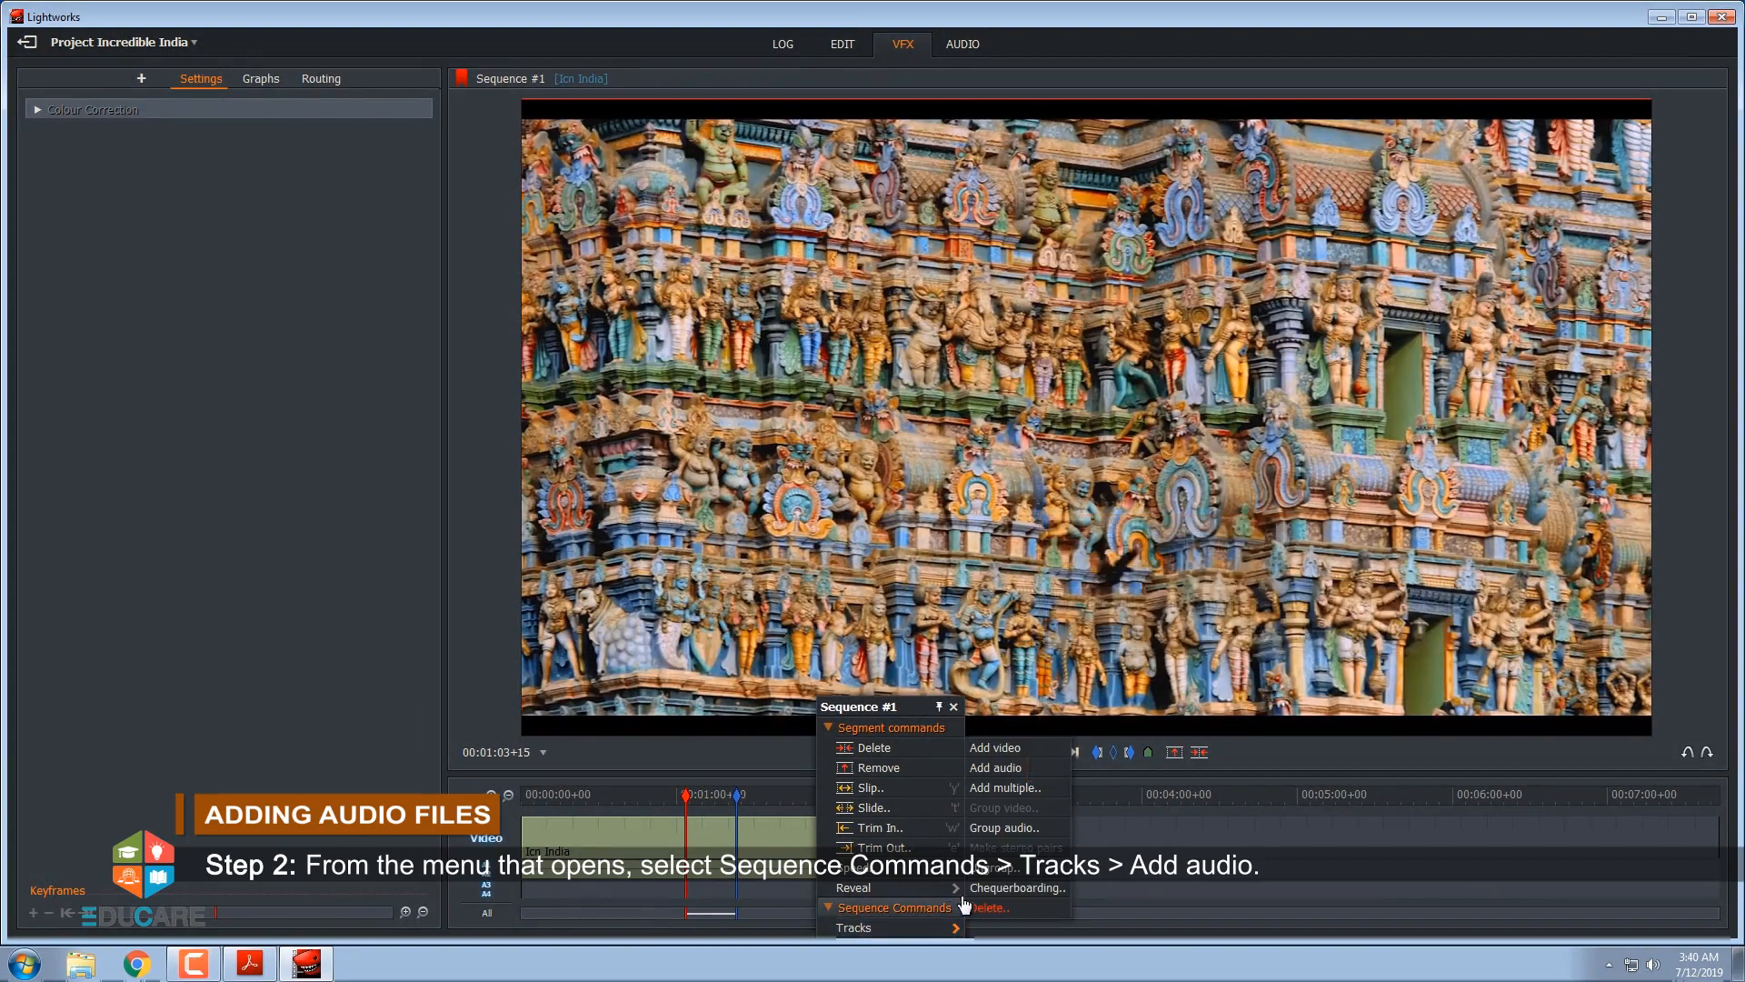
pyautogui.click(999, 768)
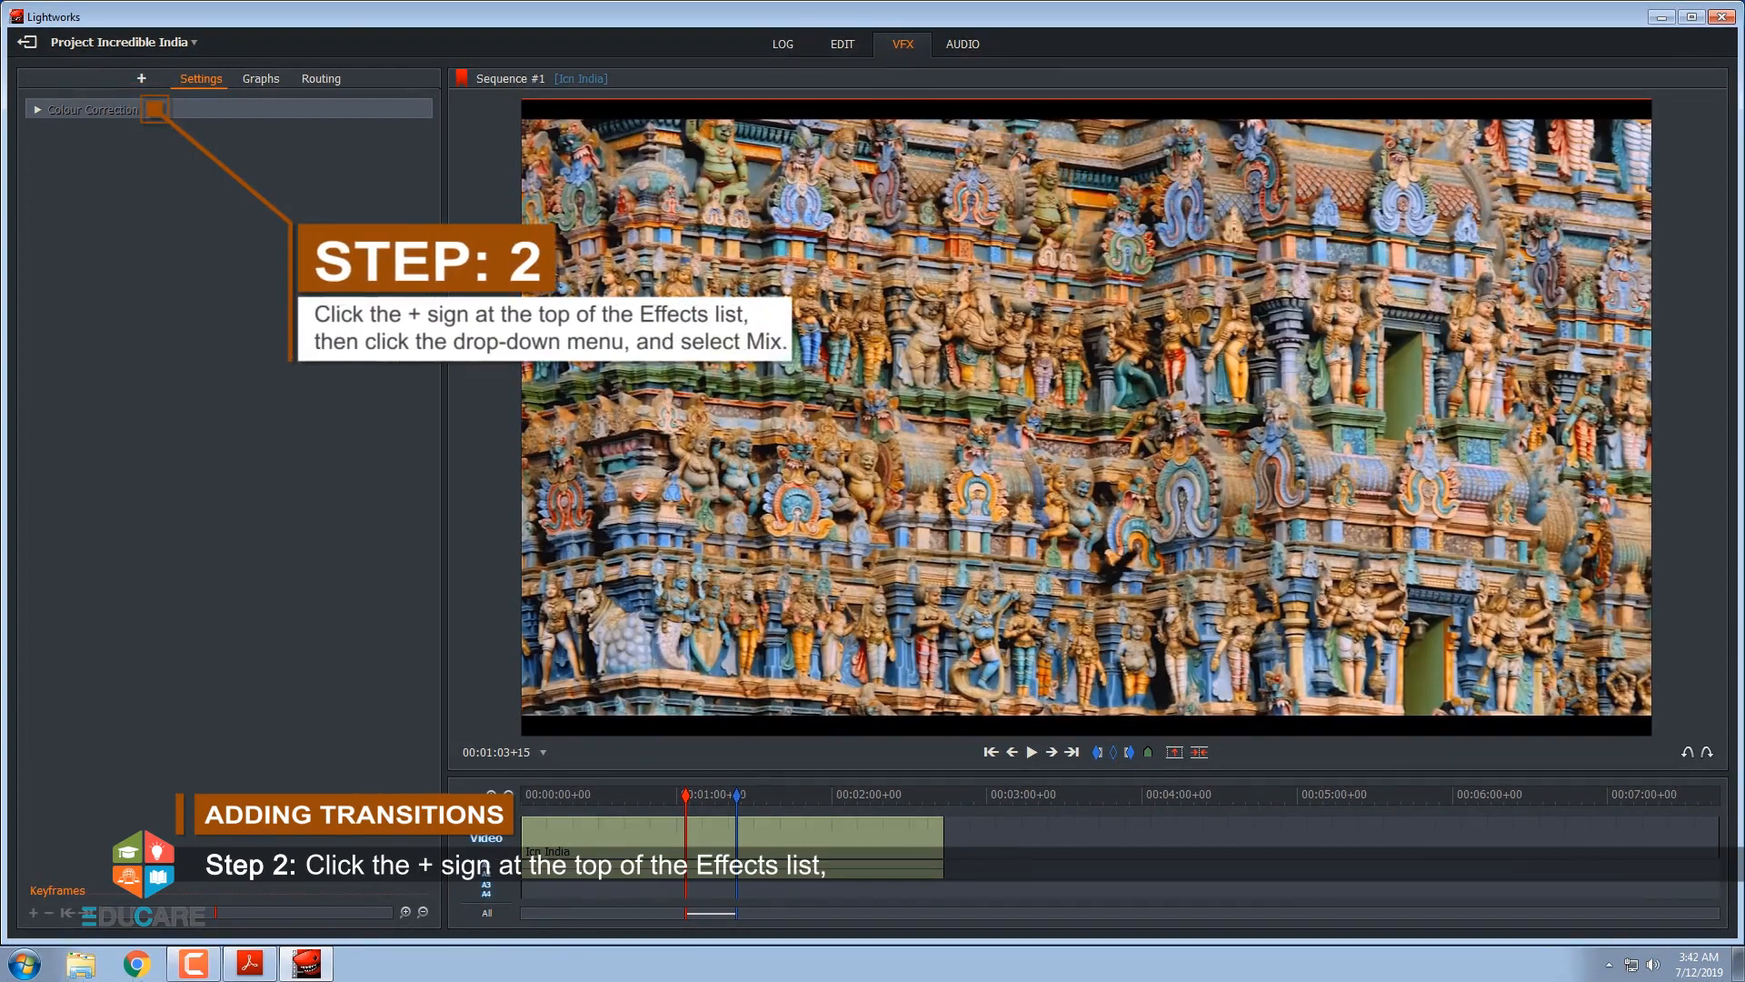
# Apply the Dissolve transition from the Mix category to the marked section starting at 00:01:03+15
pyautogui.click(141, 80)
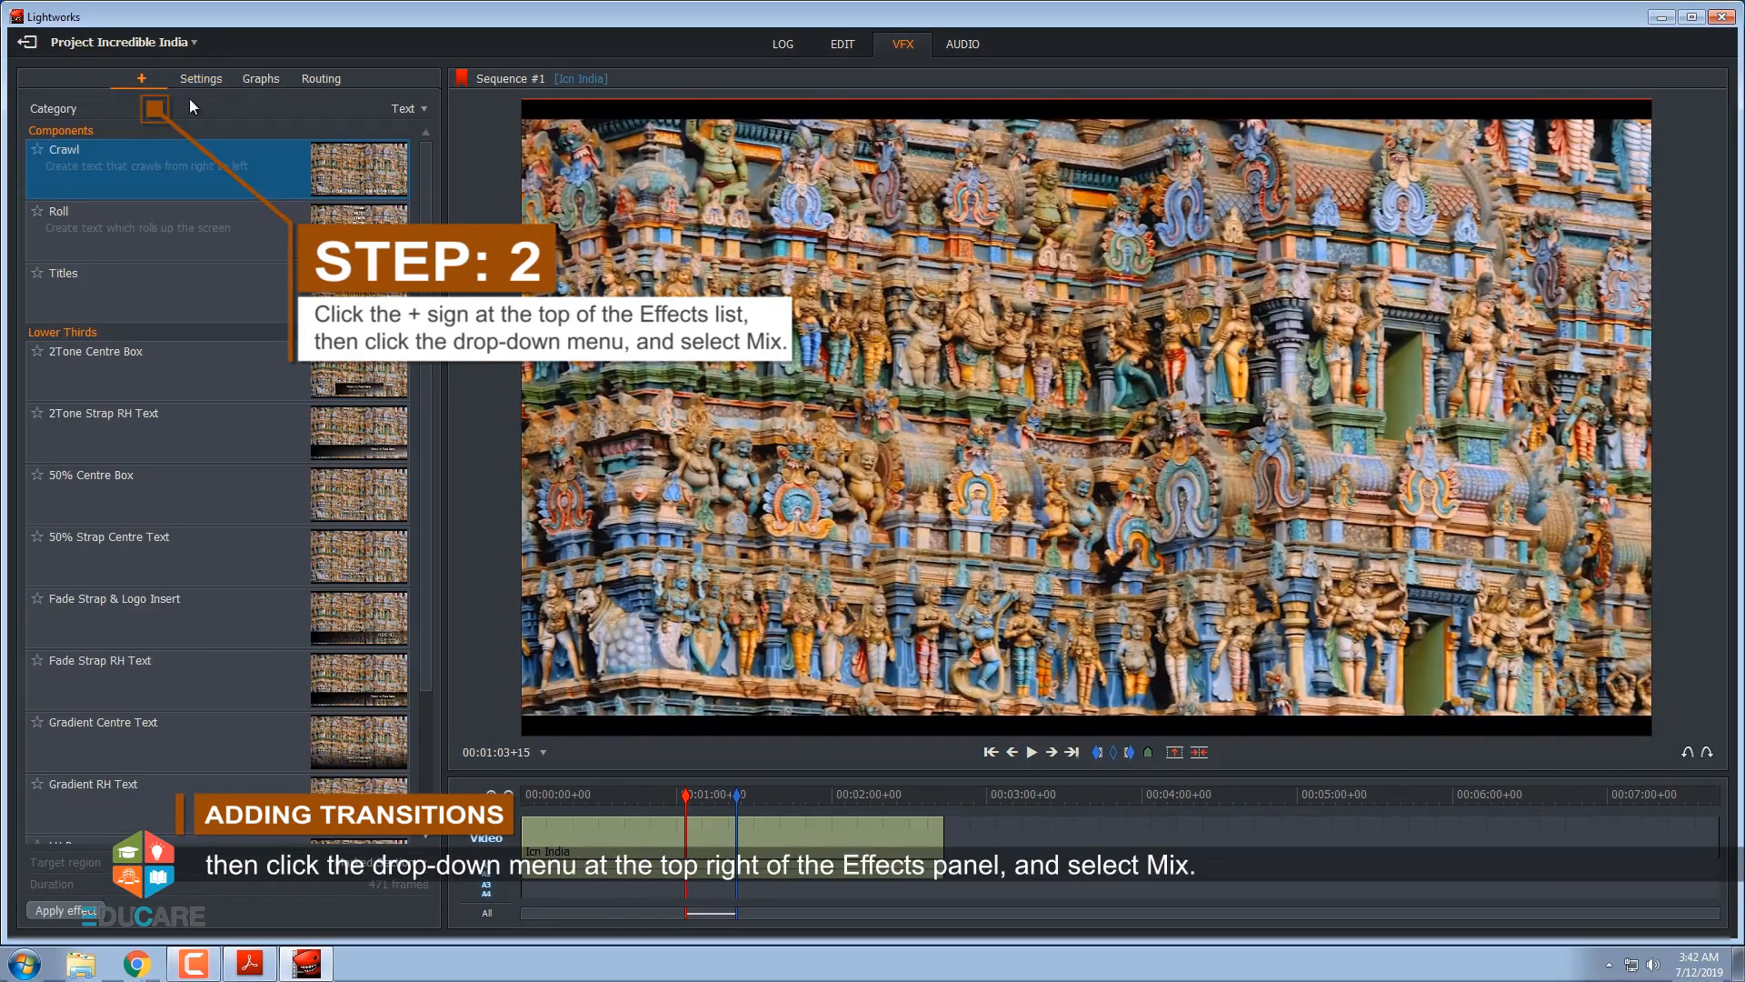
pyautogui.click(417, 109)
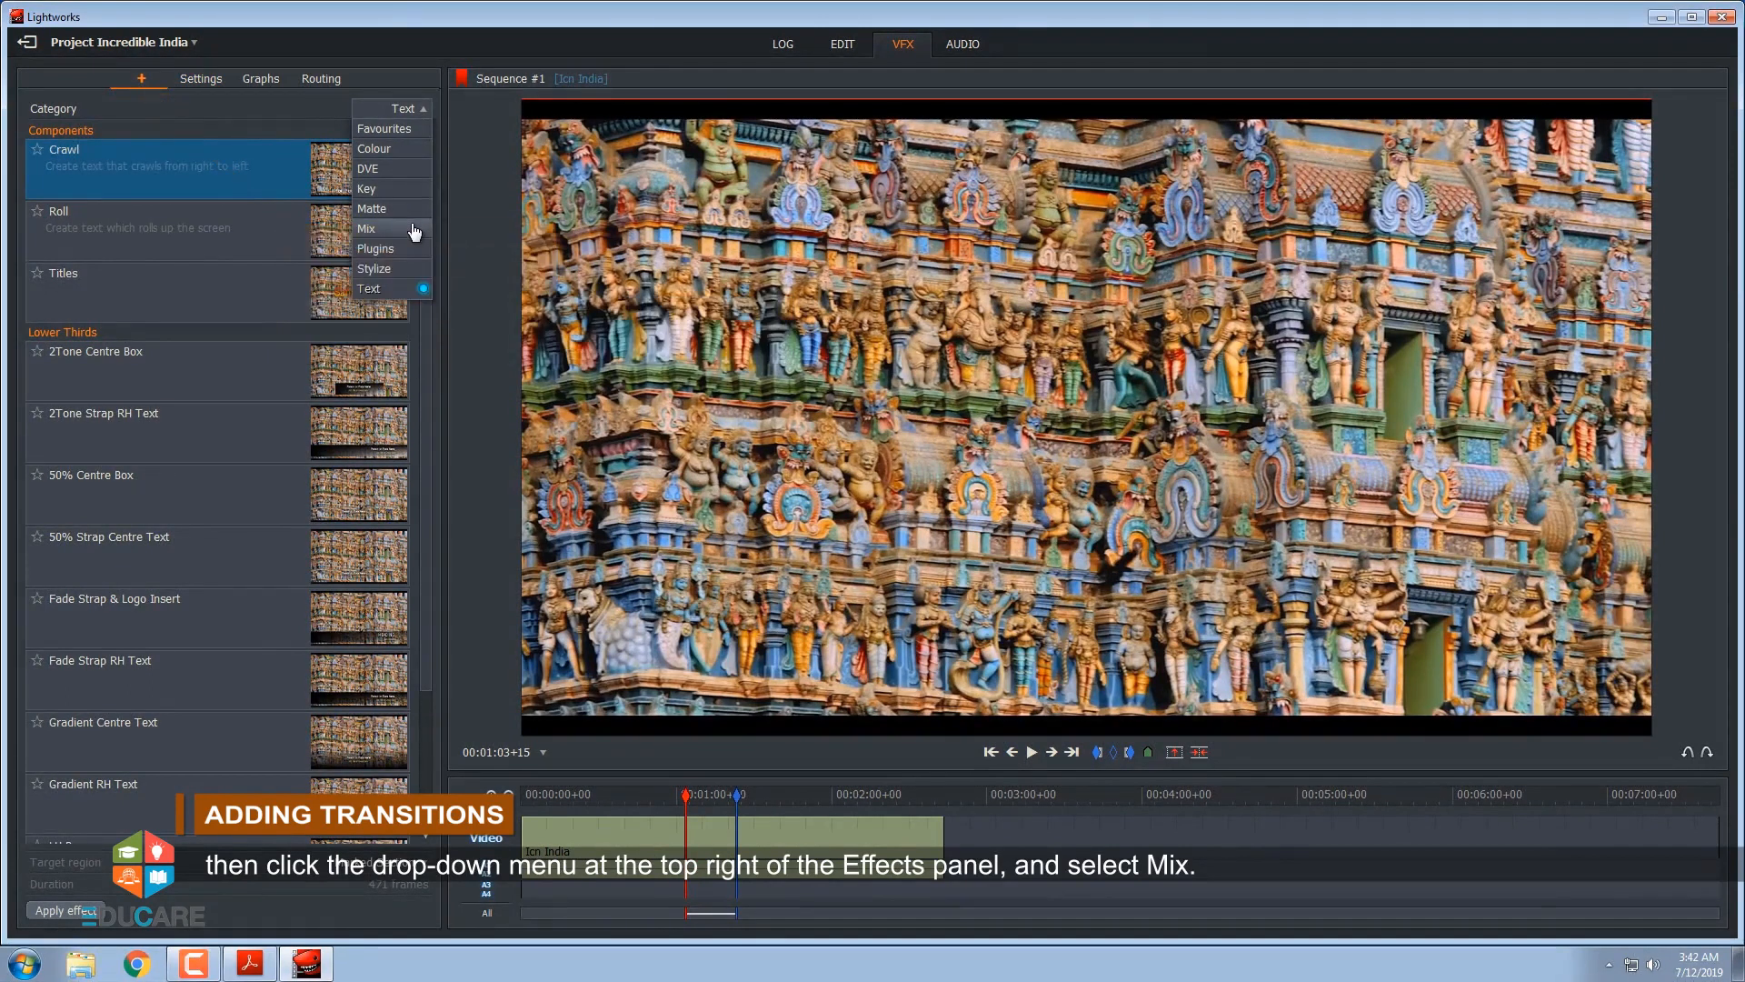
pyautogui.click(414, 229)
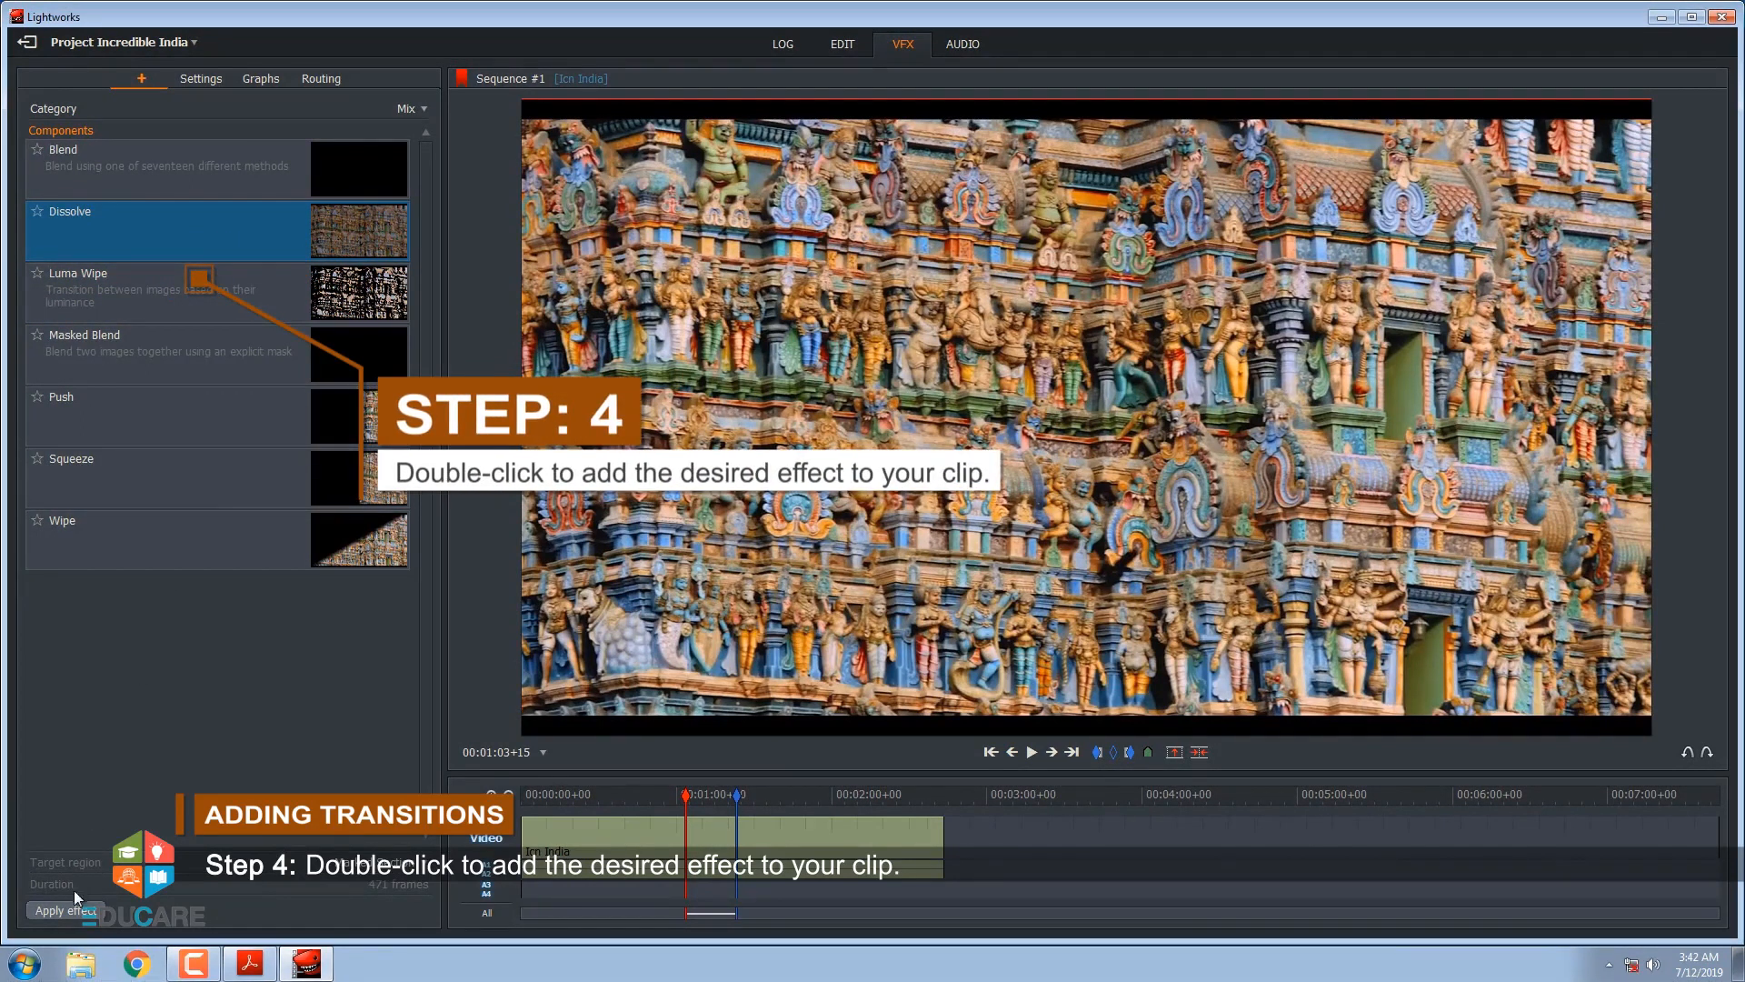
pyautogui.click(76, 910)
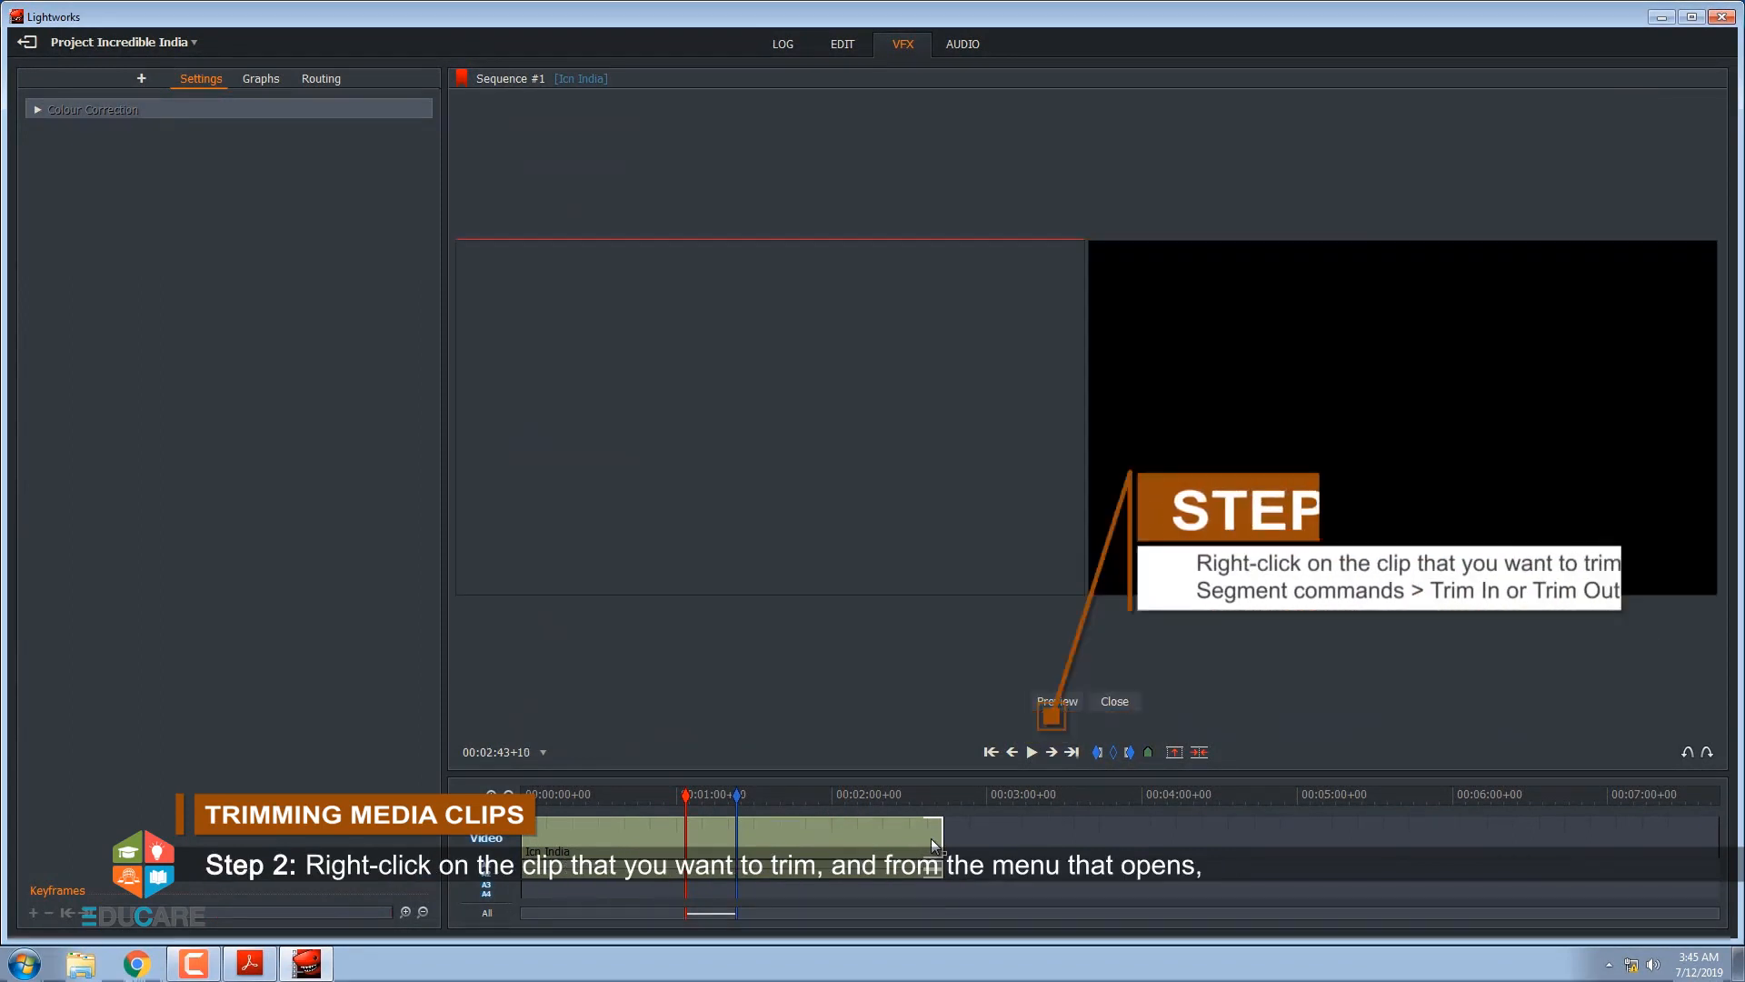
# Try to shorten the Icn India clip from its end to shortly after the one-minute mark using Trim In, and leave trimming
pyautogui.click(930, 838)
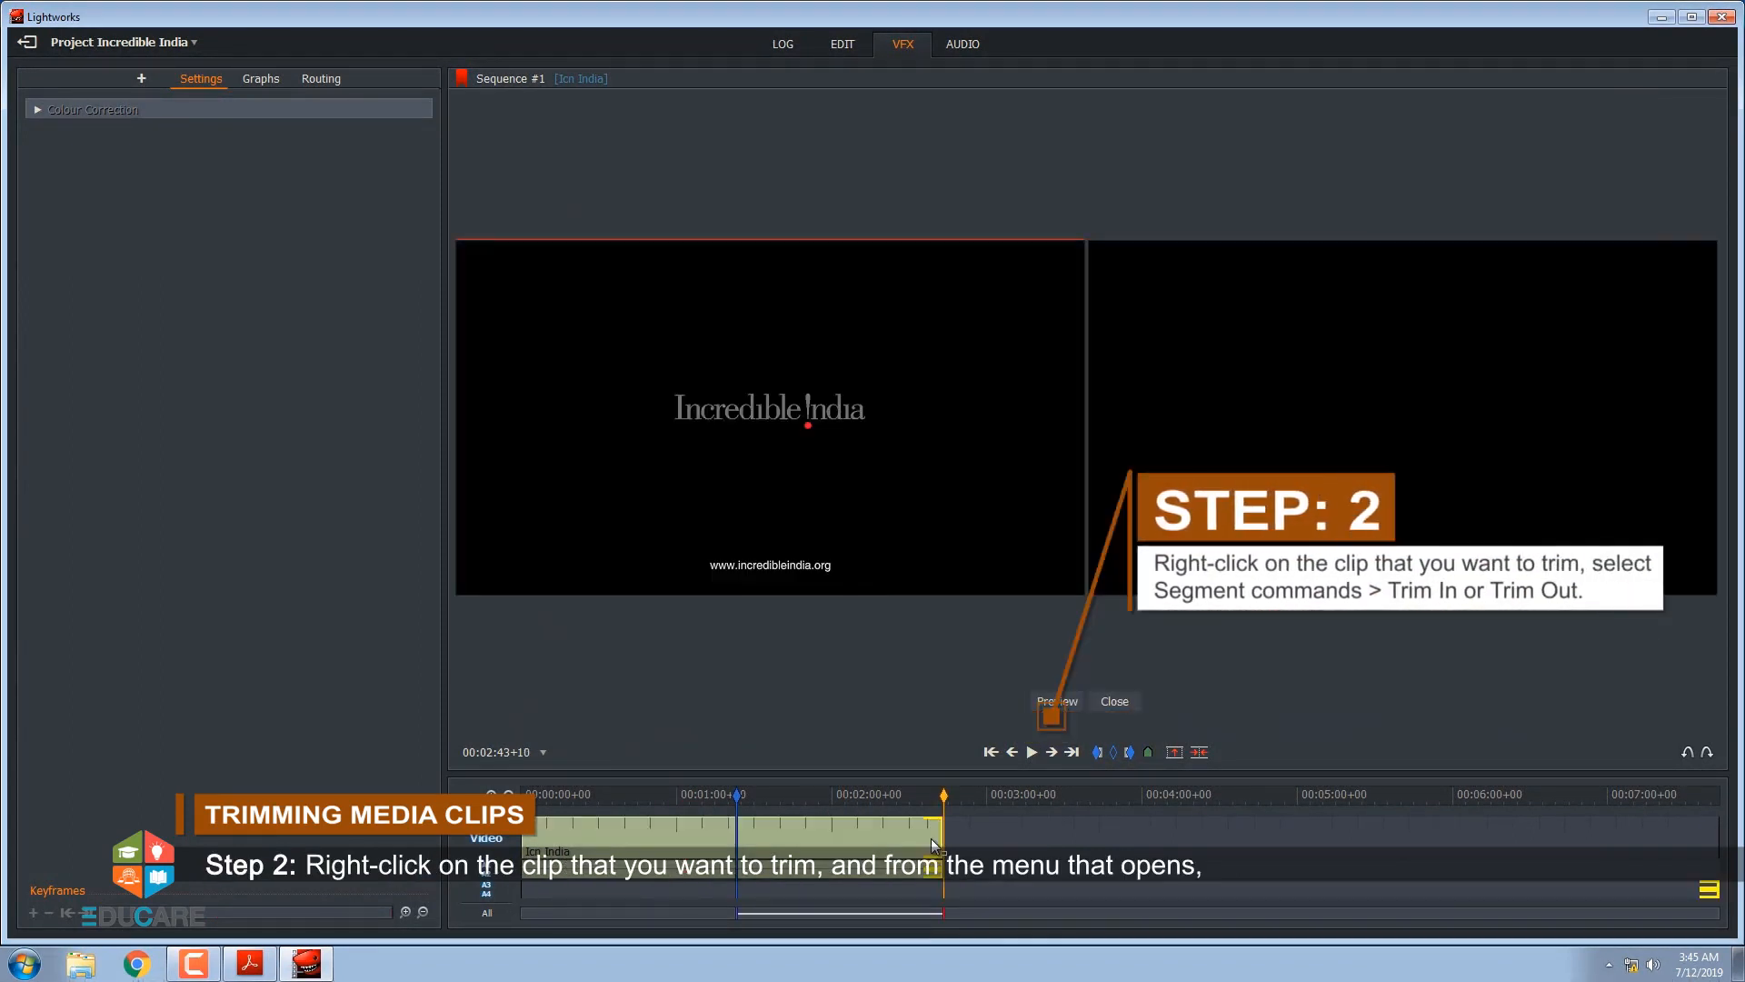
pyautogui.rightClick(932, 843)
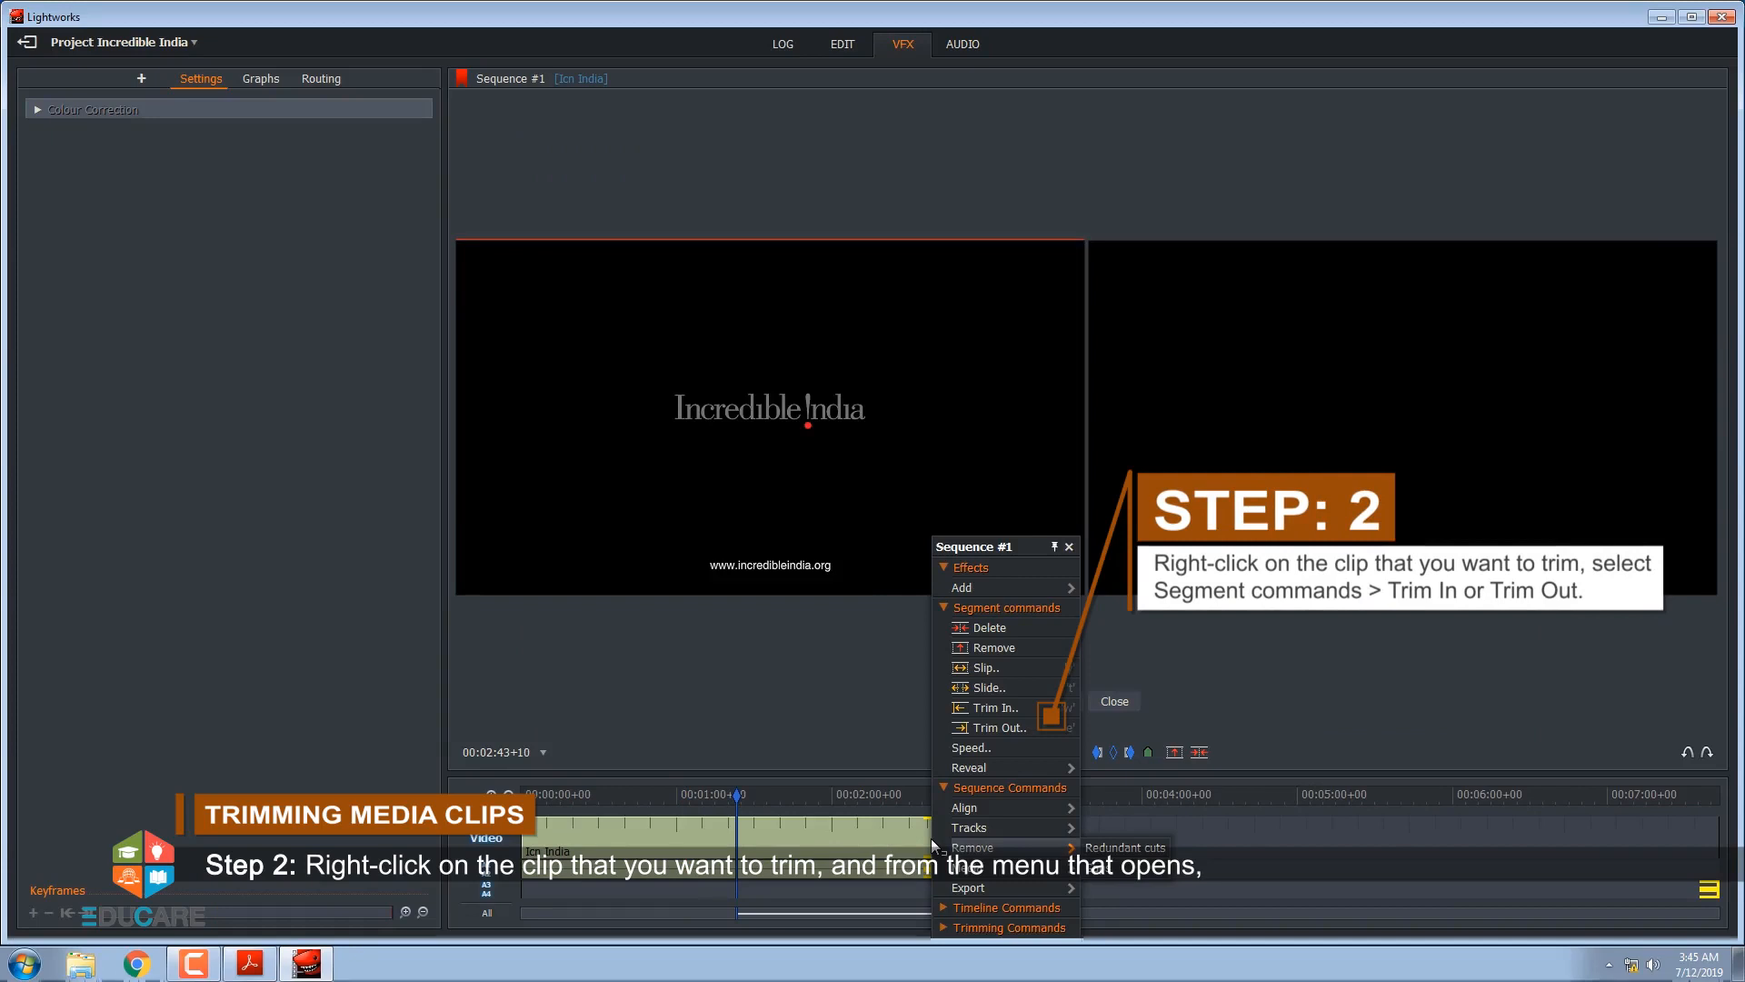
pyautogui.click(991, 707)
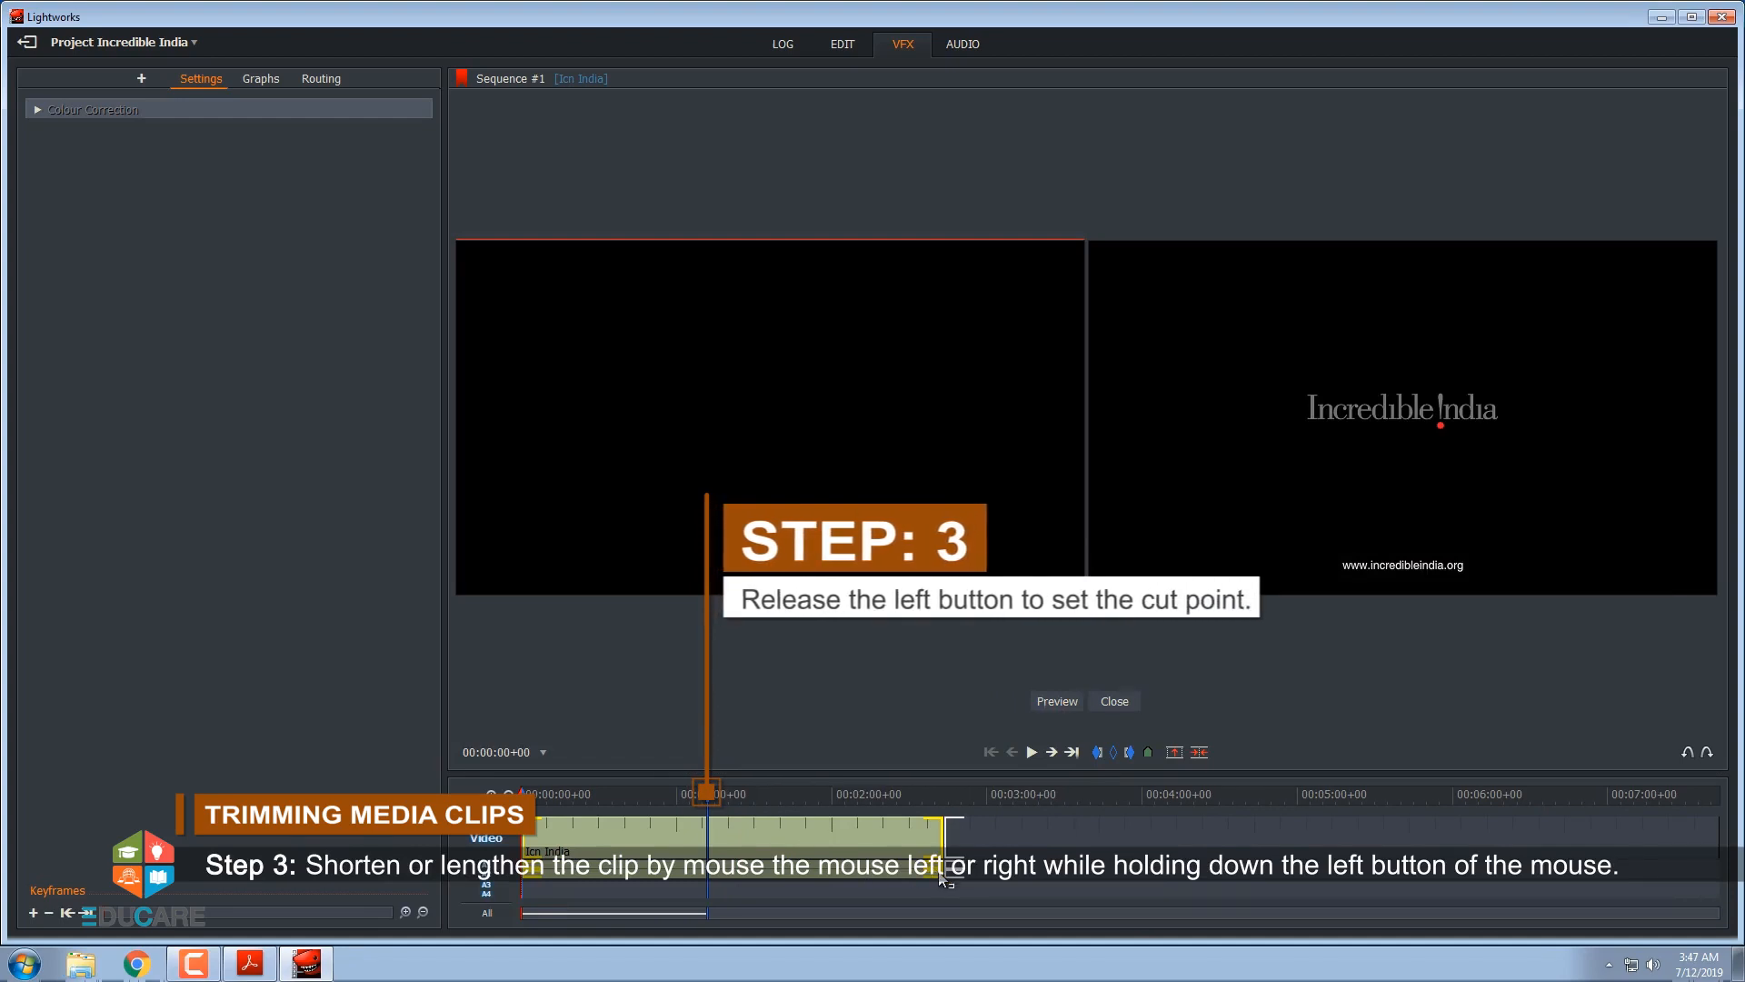
pyautogui.moveTo(939, 872); pyautogui.dragTo(708, 873)
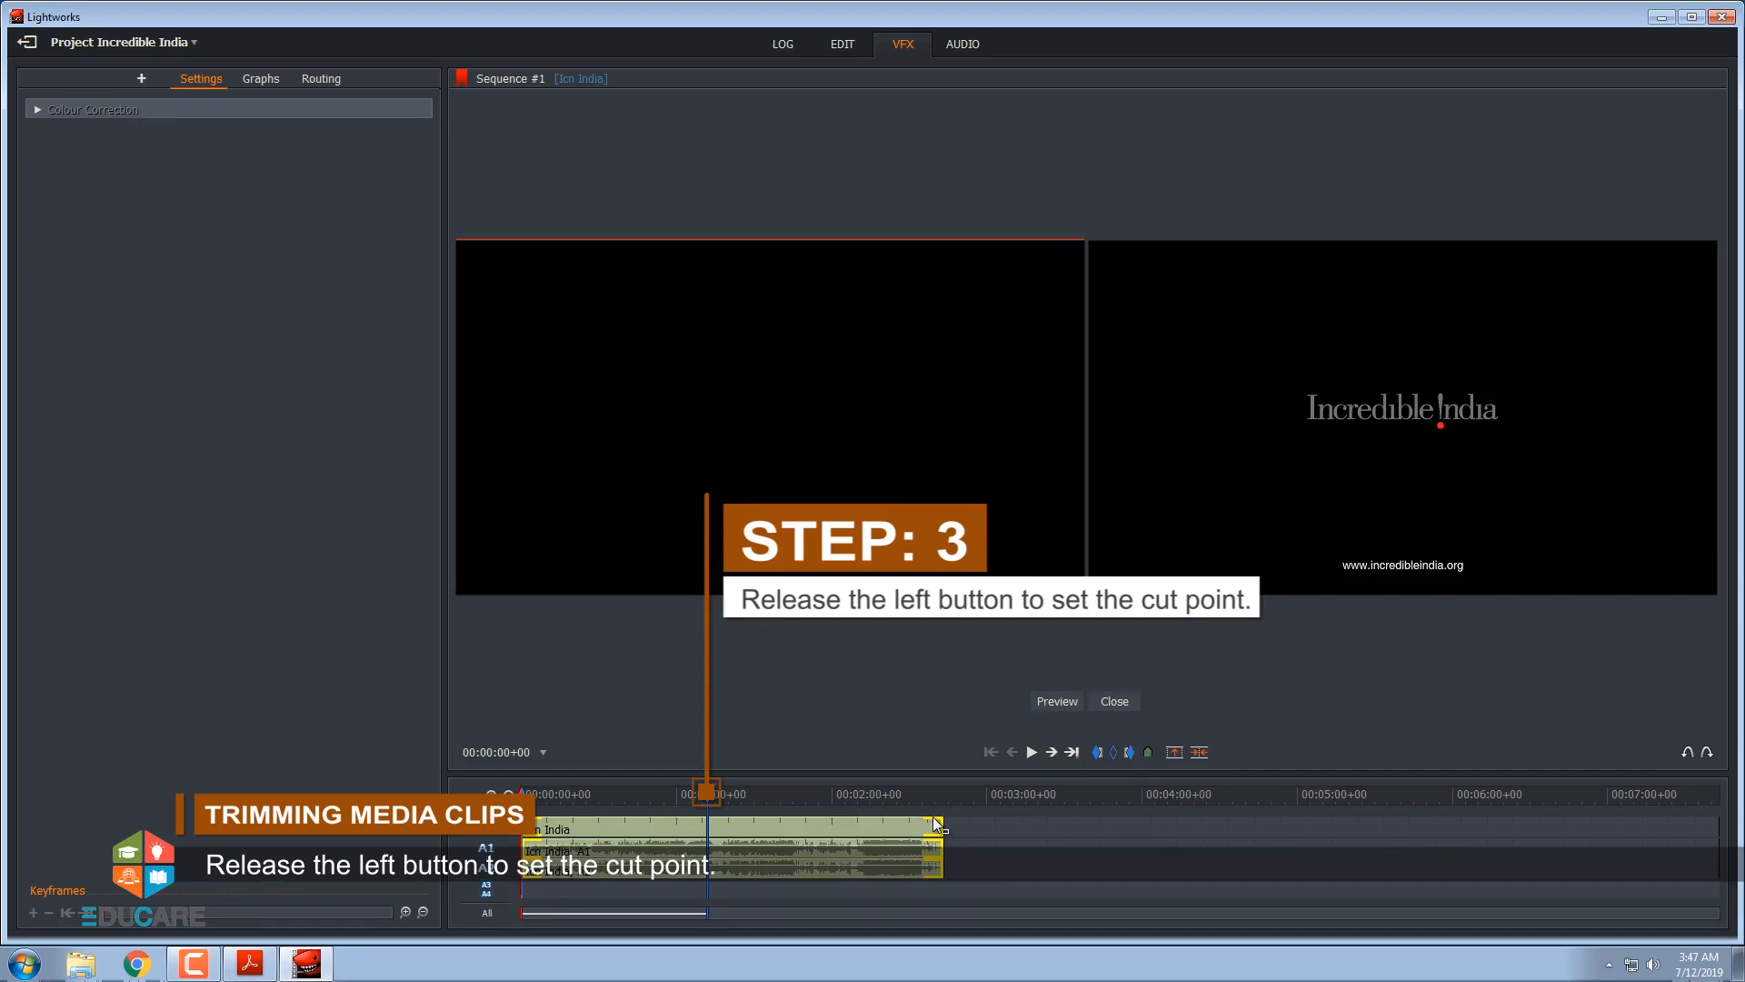
pyautogui.click(1118, 703)
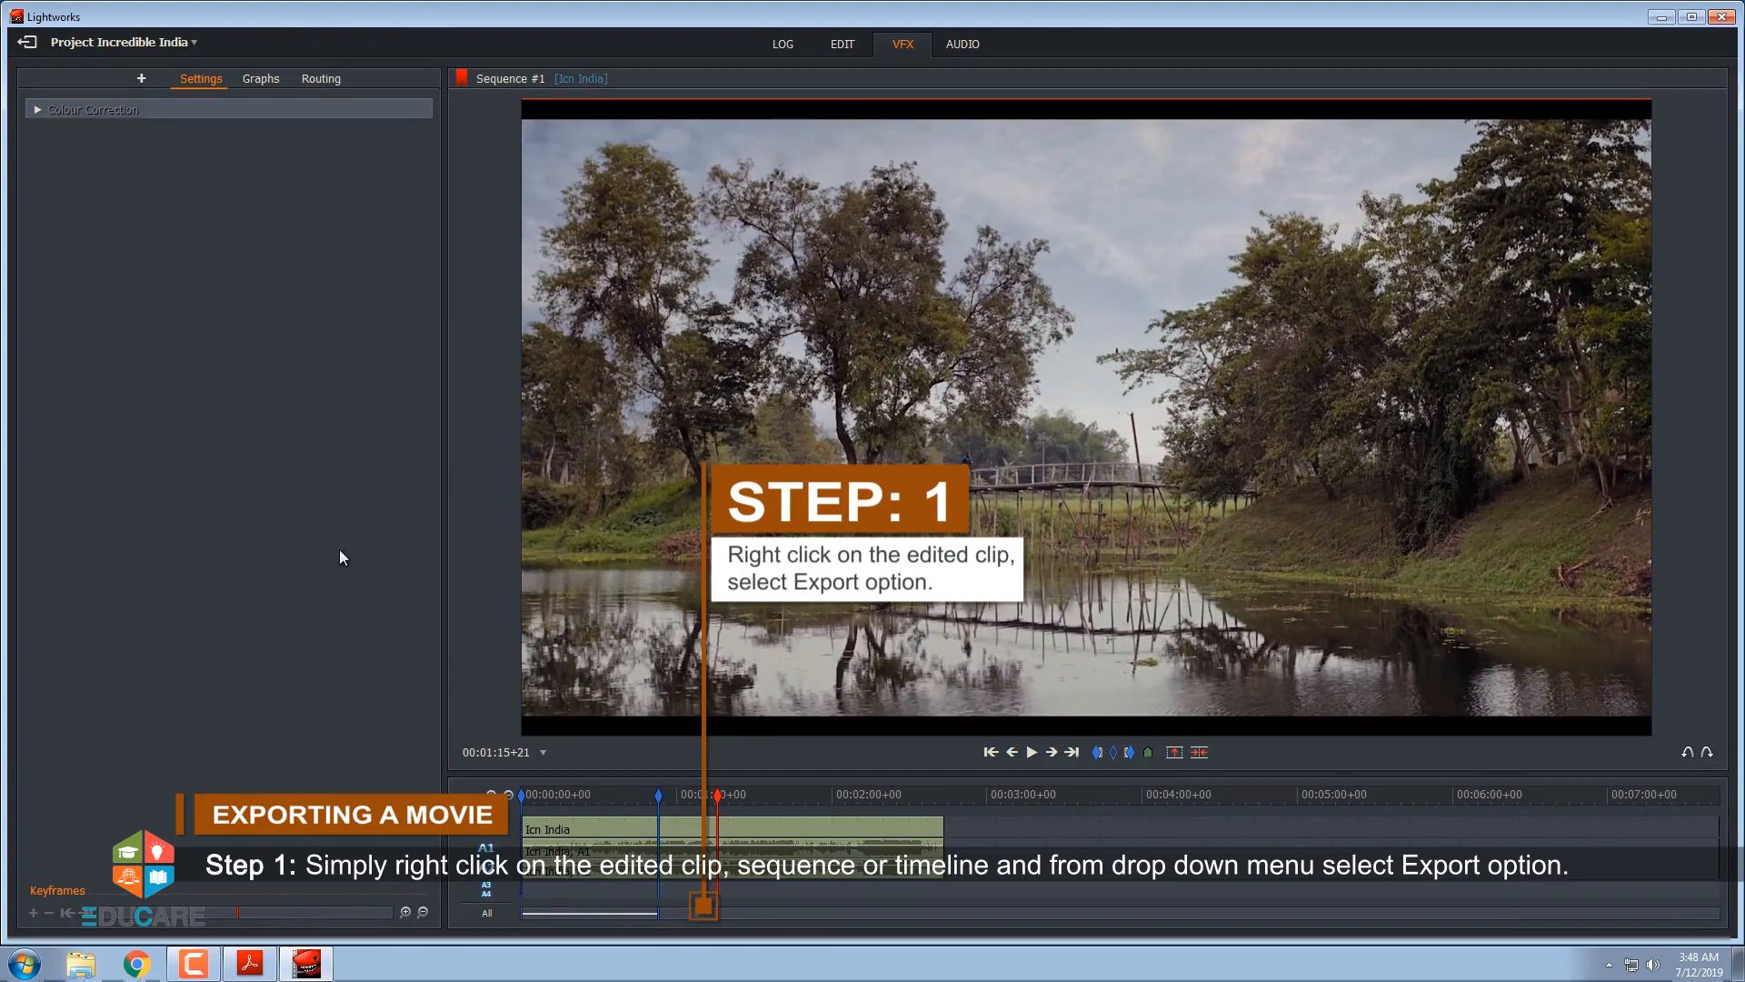
# Open the export settings for Sequence #1 with the H.264/MP4 (Free) format
pyautogui.rightClick(598, 829)
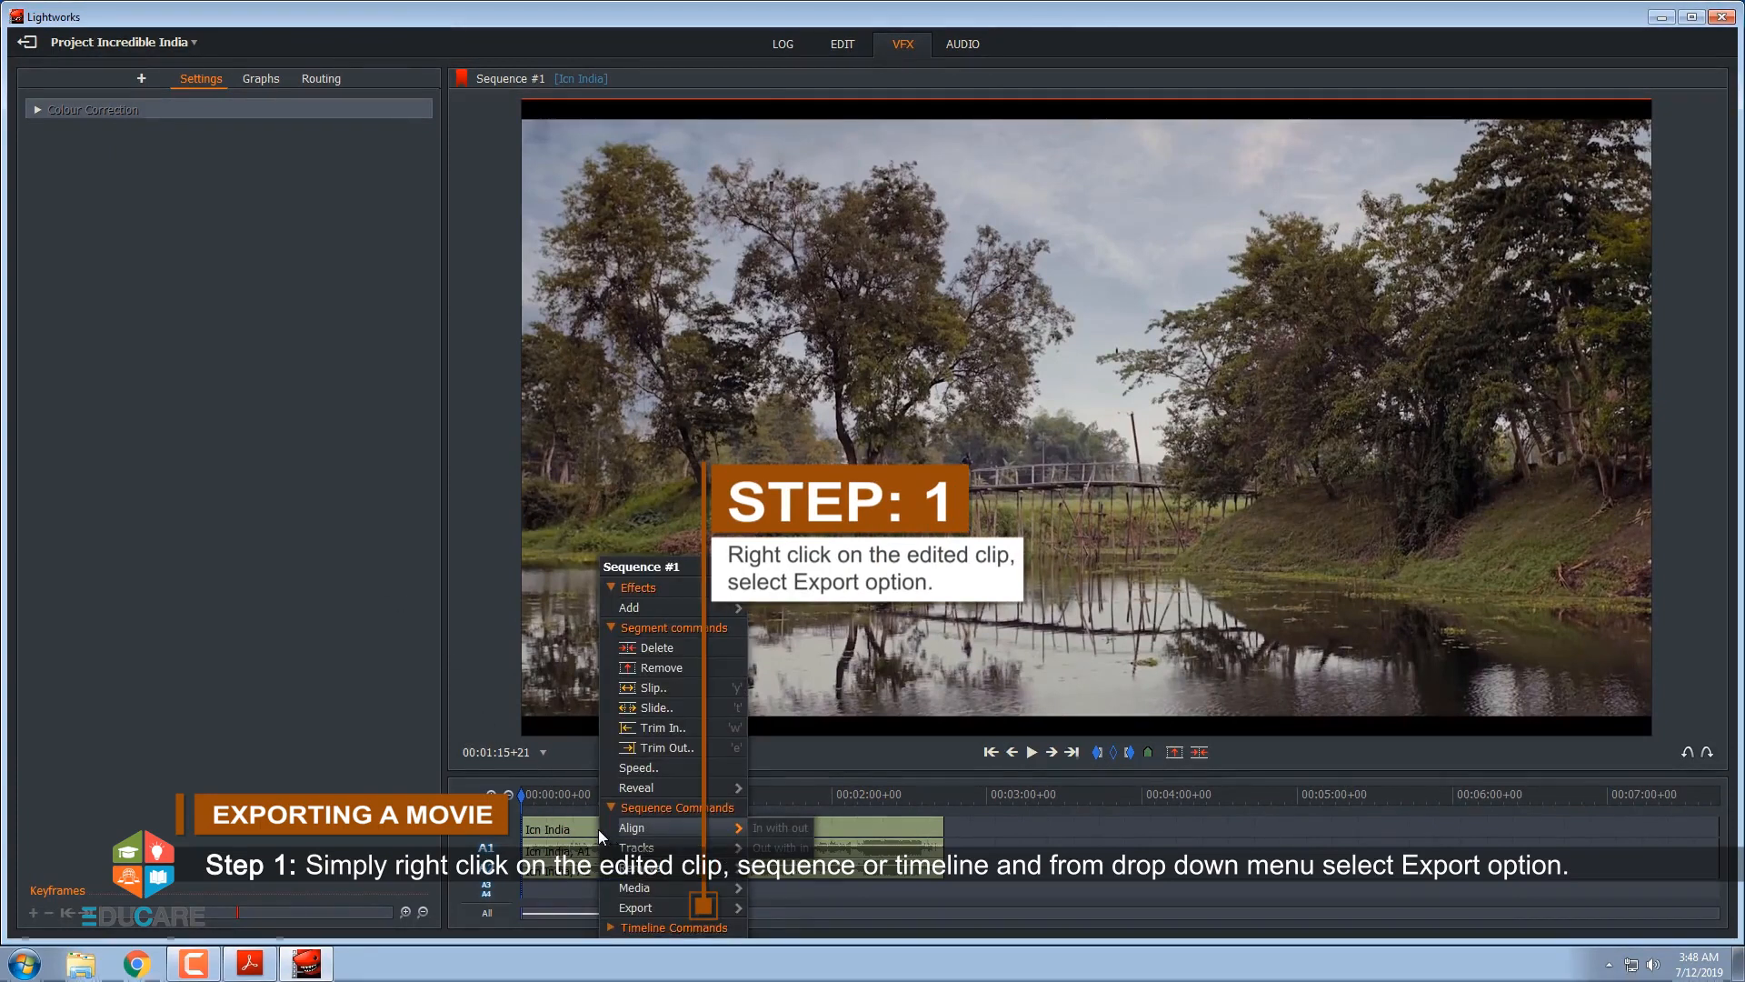
pyautogui.click(640, 907)
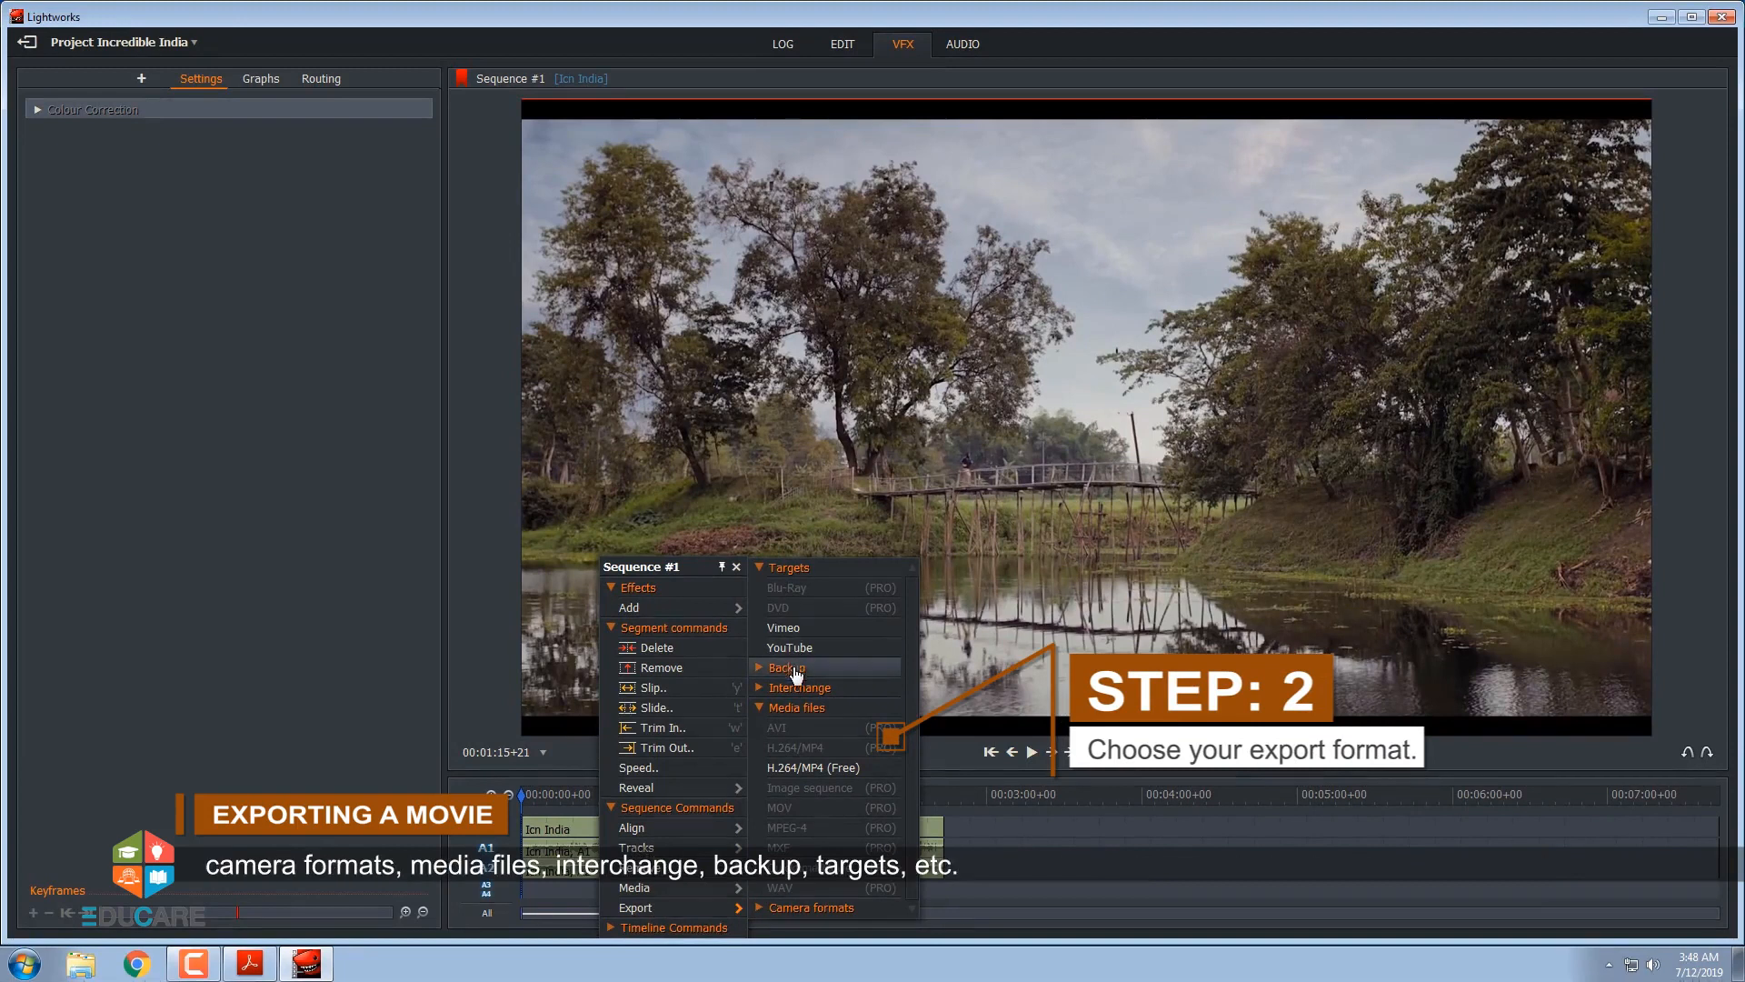
pyautogui.click(798, 768)
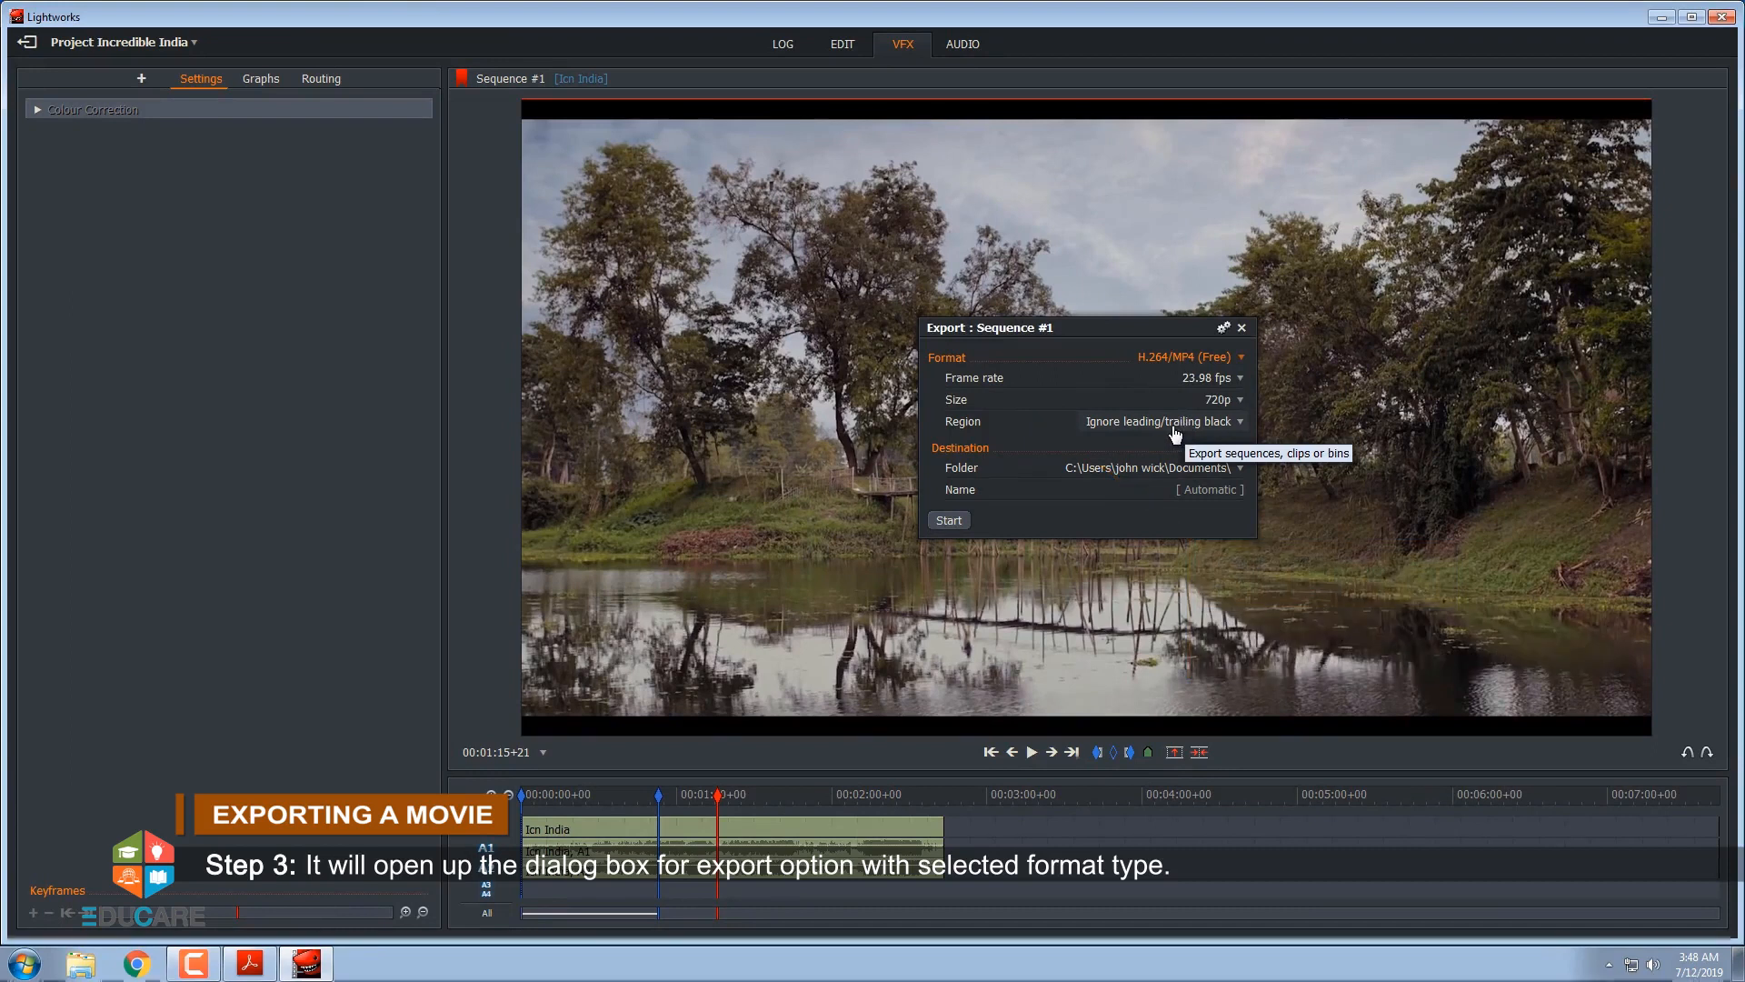
# Set the export destination to a new folder named india in the user's home folder and start the export
pyautogui.click(954, 467)
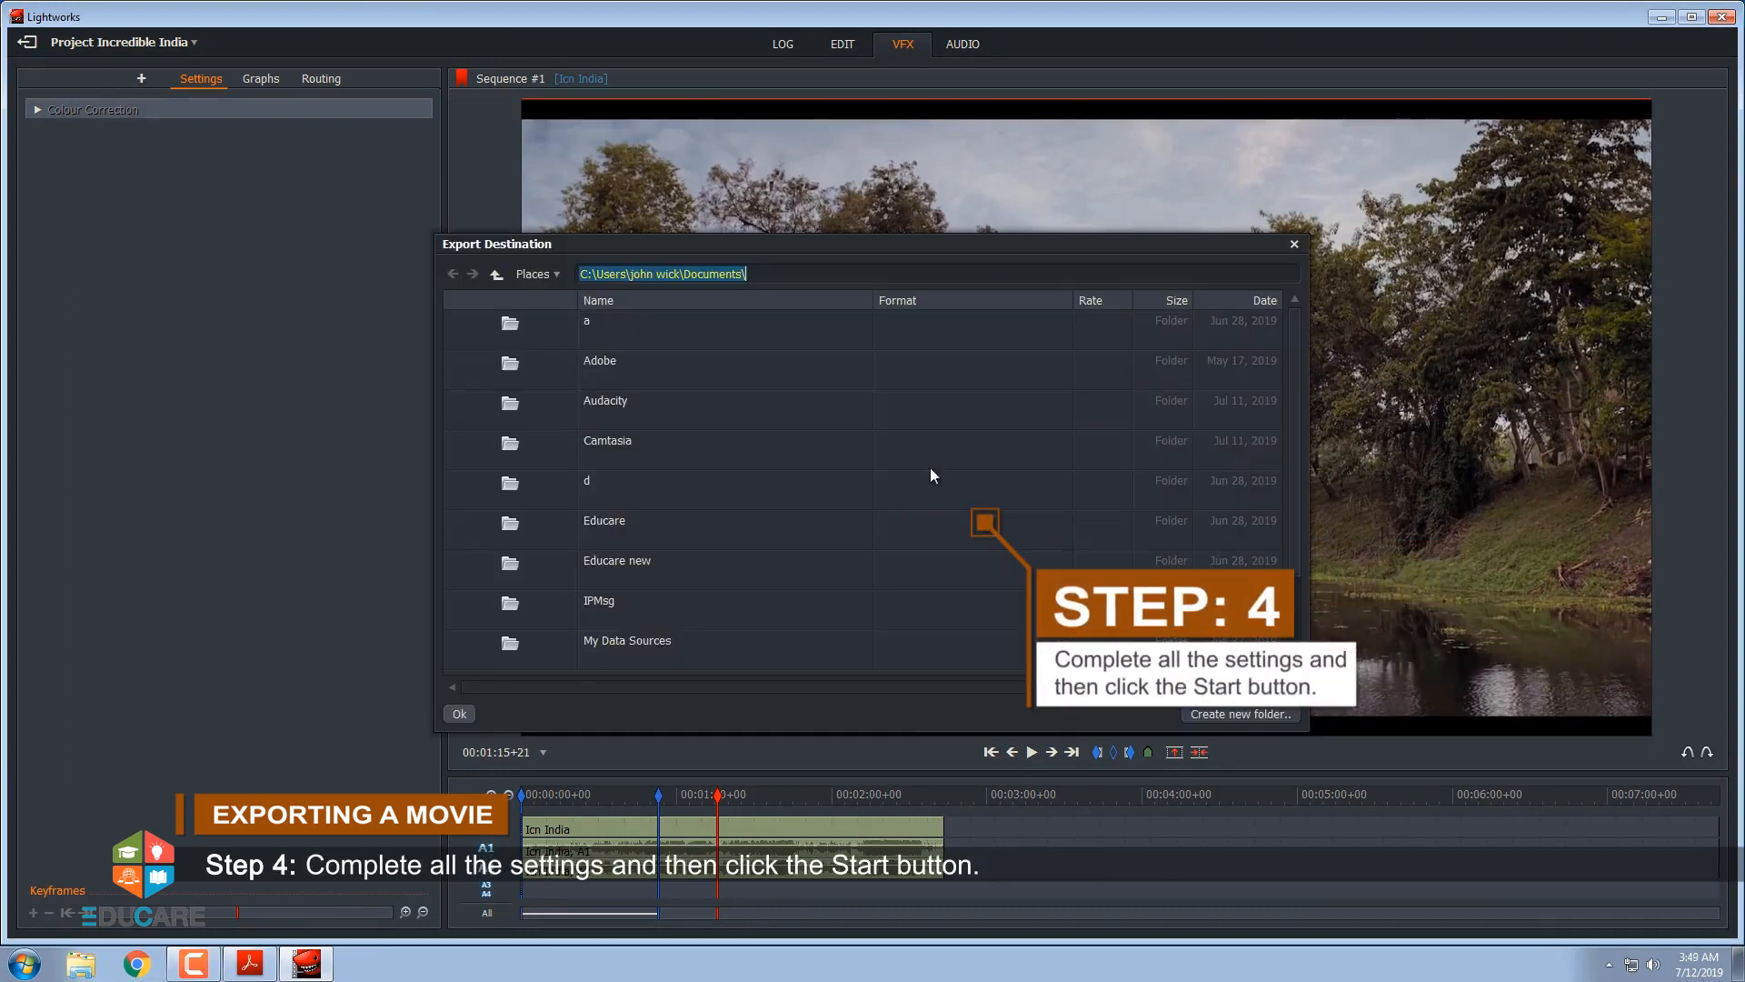
pyautogui.click(496, 274)
pyautogui.click(612, 368)
pyautogui.click(1241, 713)
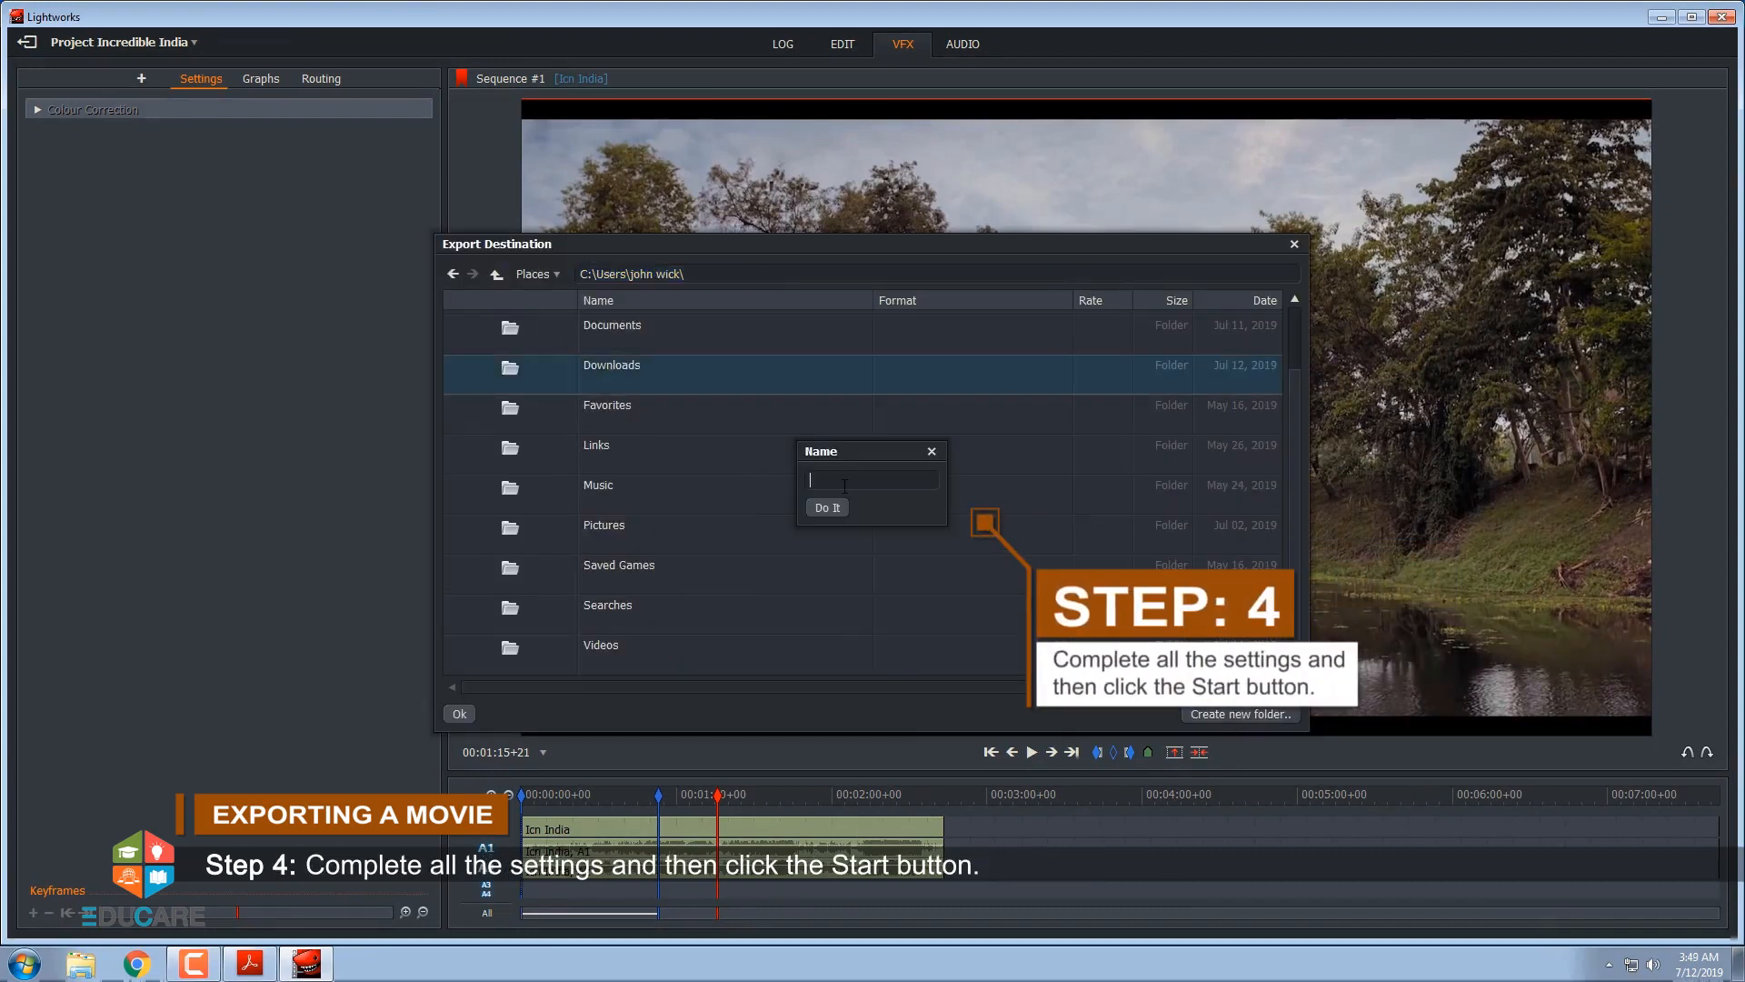
pyautogui.write('india')
pyautogui.click(825, 505)
pyautogui.click(468, 715)
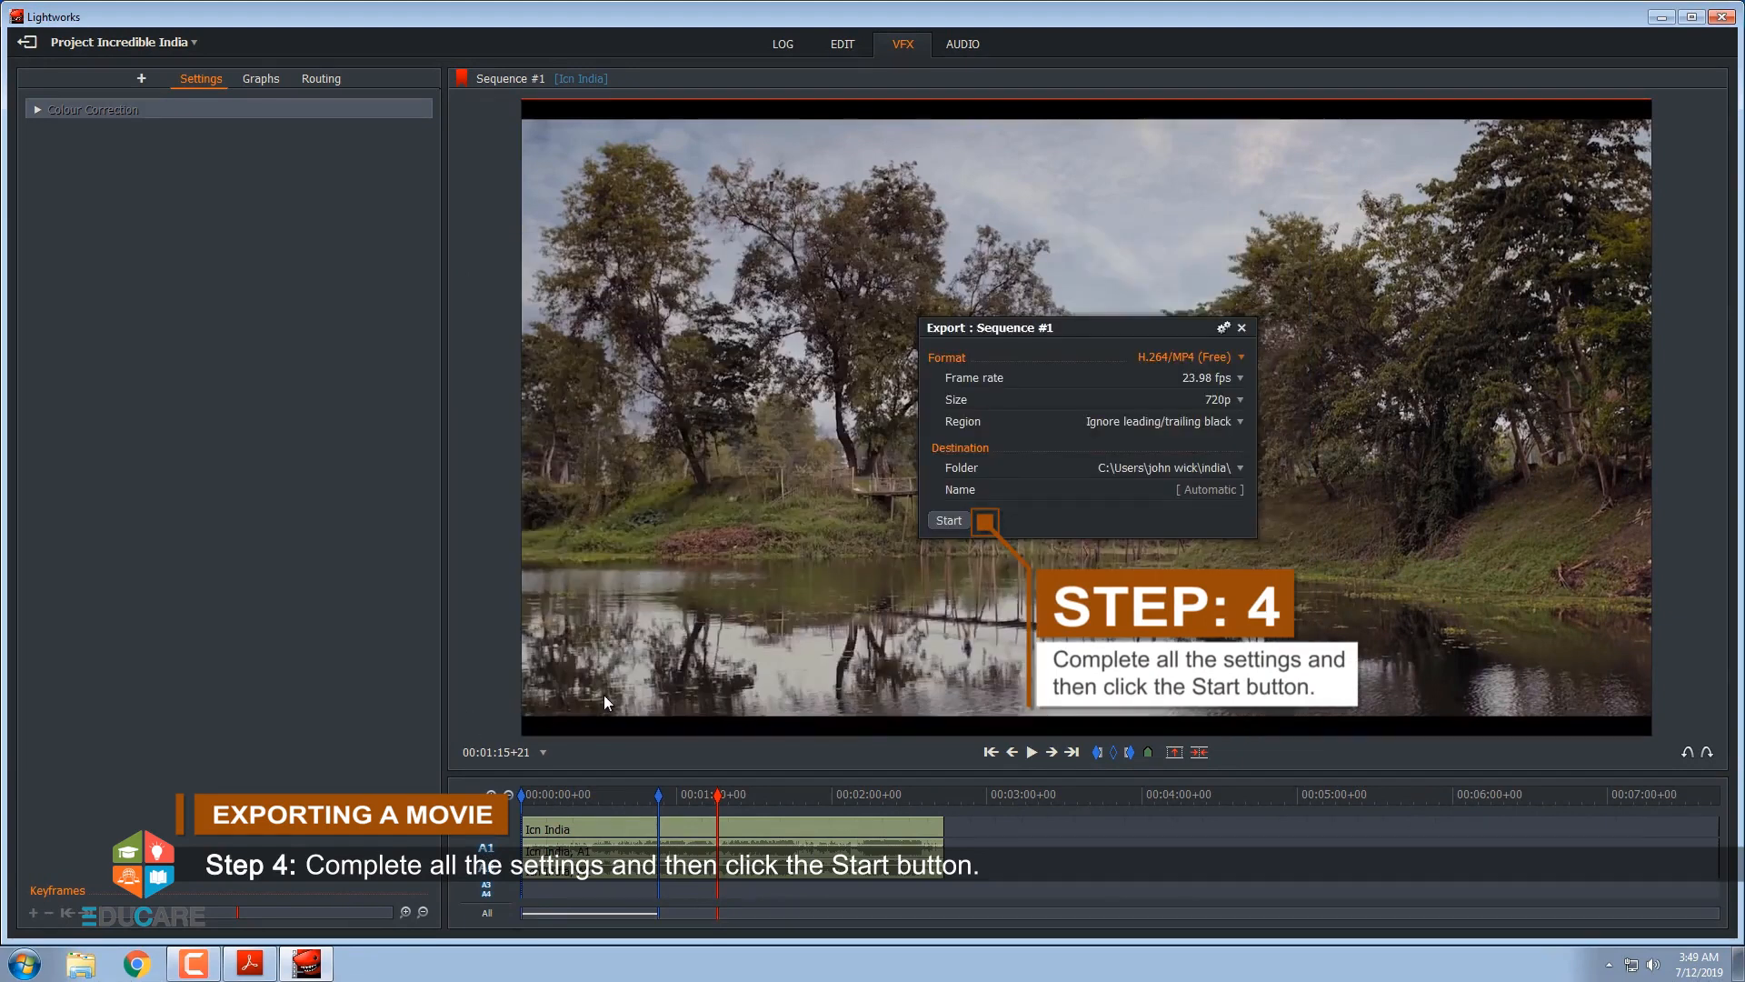
pyautogui.click(948, 526)
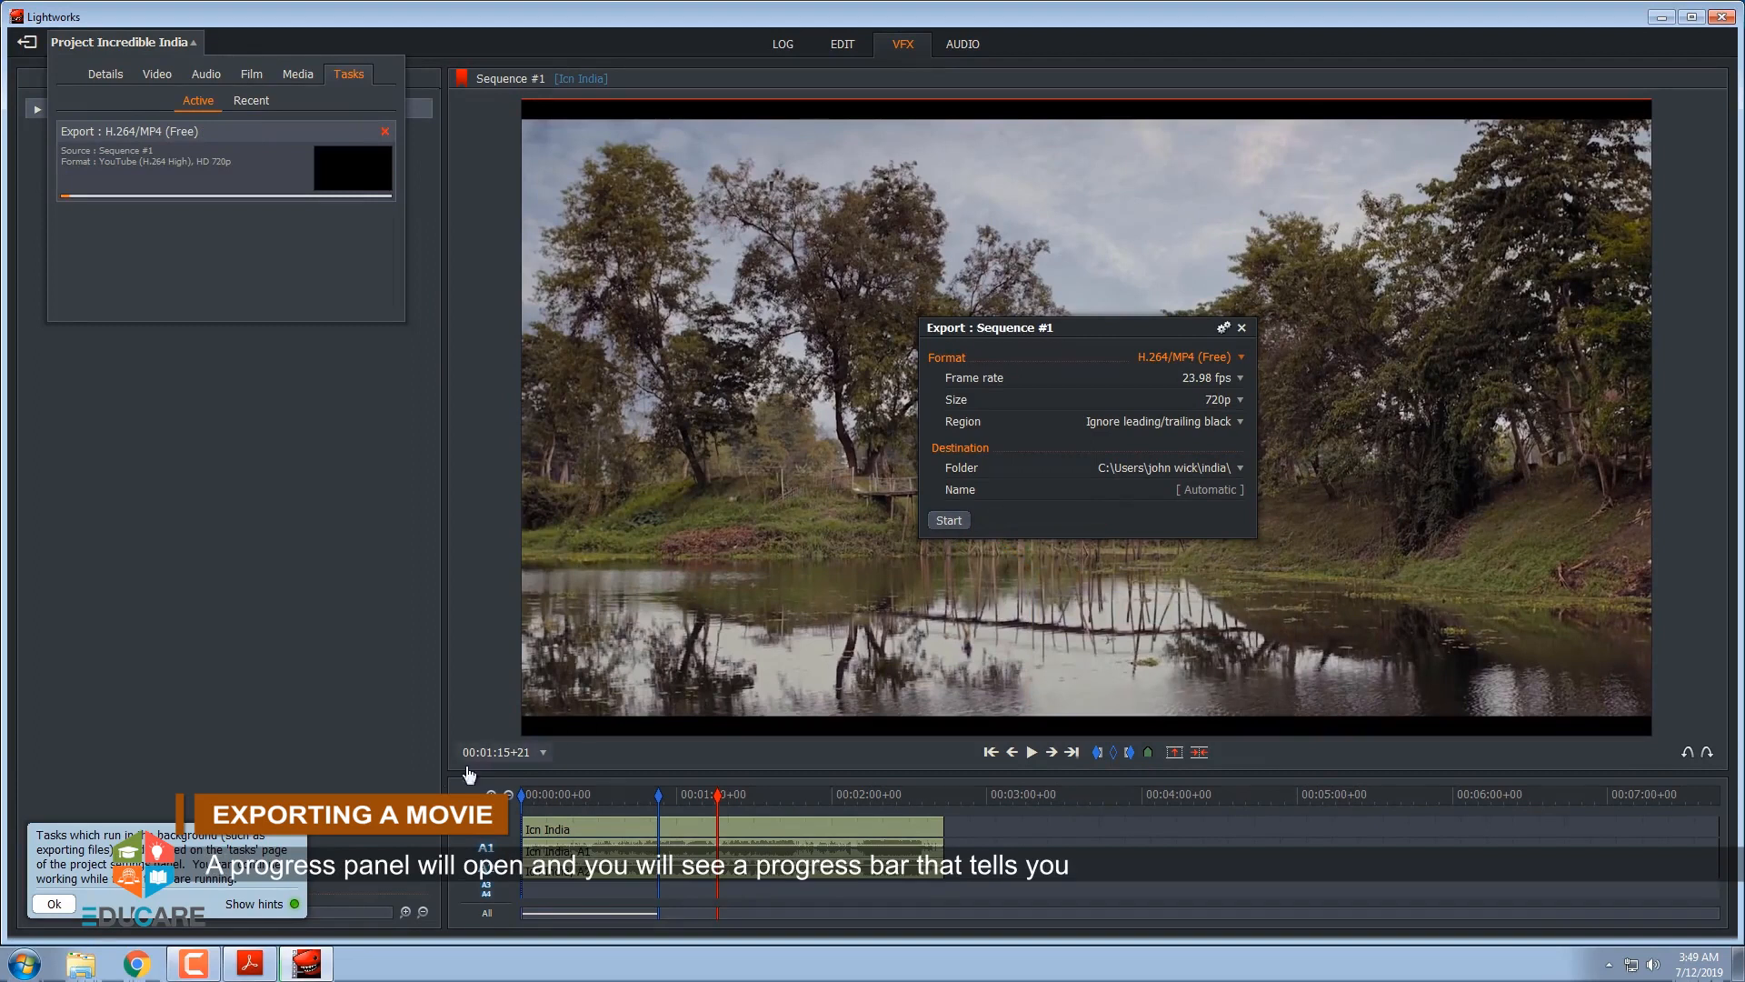
pyautogui.click(58, 904)
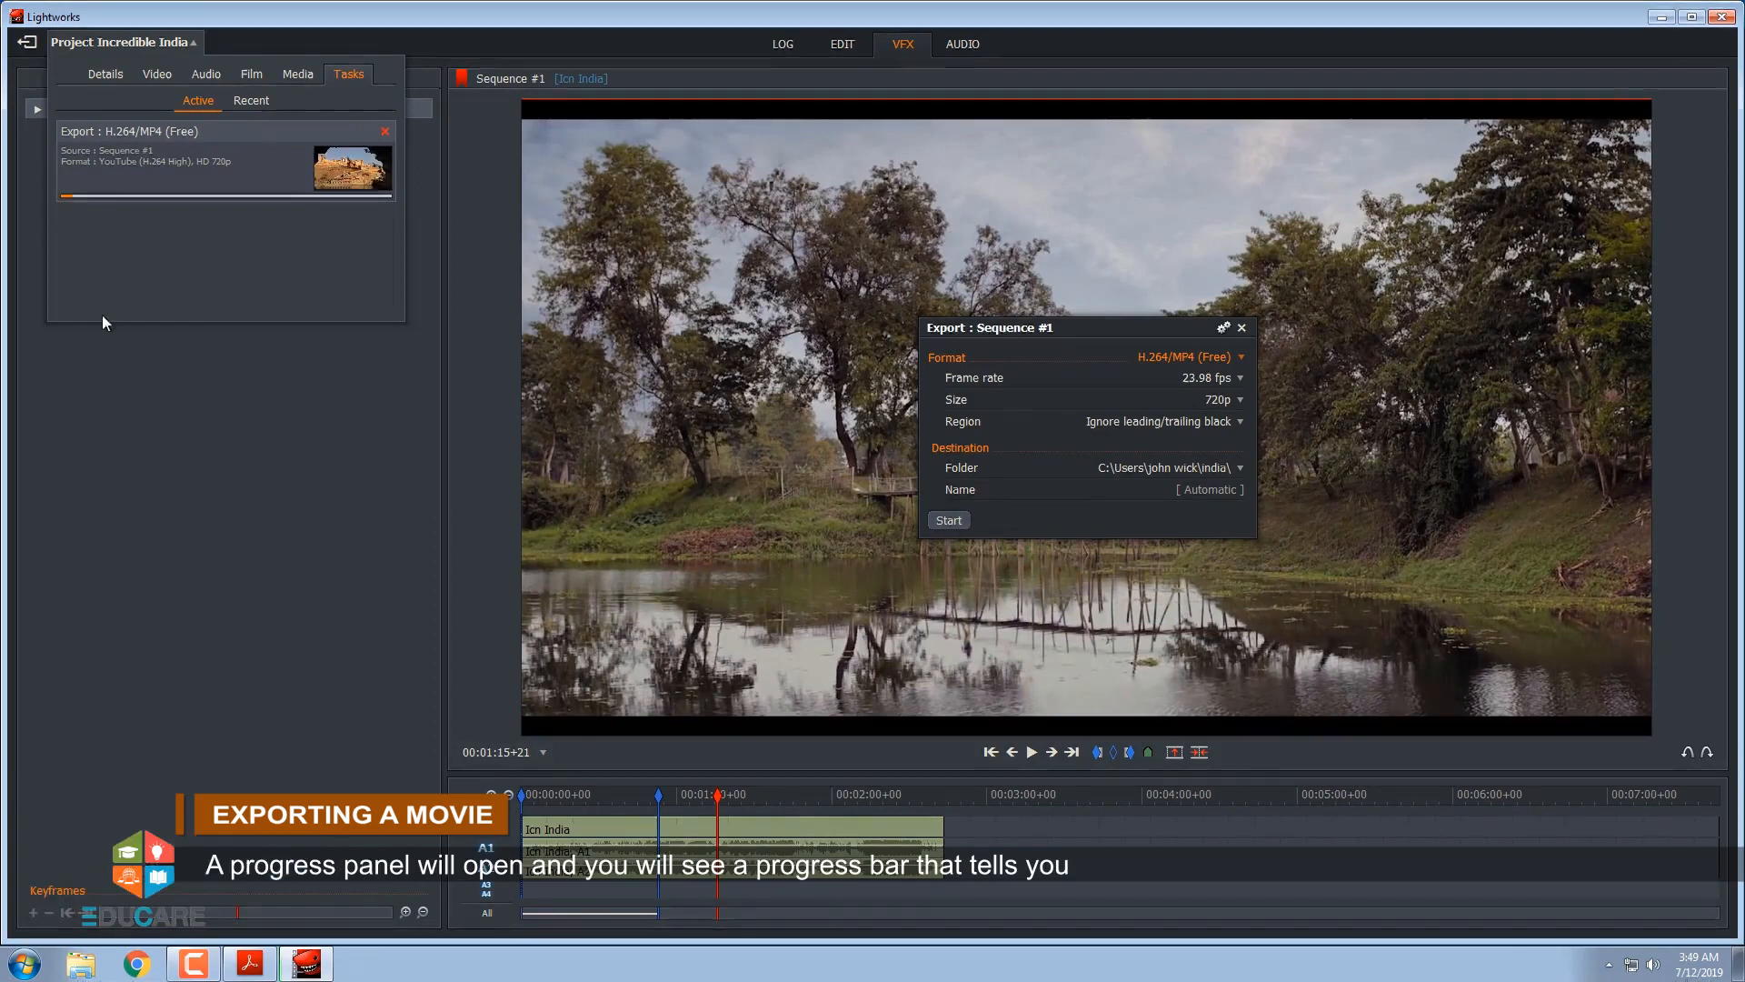